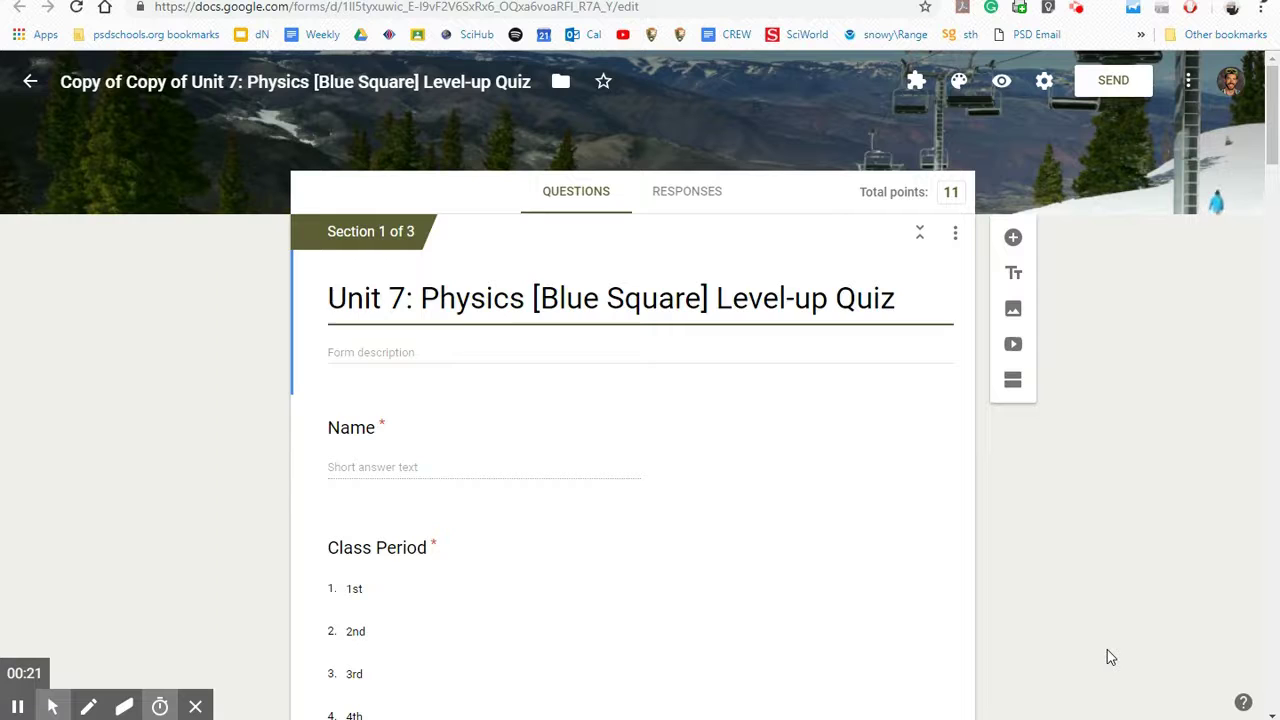
Step: Highlight part of the quiz title text, then clear the selection
{"action": "left_click", "coordinate": [874, 297]}
{"action": "left_click_drag", "start_coordinate": [874, 297], "coordinate": [718, 298]}
{"action": "left_click", "coordinate": [877, 298]}
{"action": "left_click", "coordinate": [716, 298]}
Step: From Drive's New menu, create a blank Google Form in the Ski Slope Analogy folder
{"action": "left_click", "coordinate": [285, 2]}
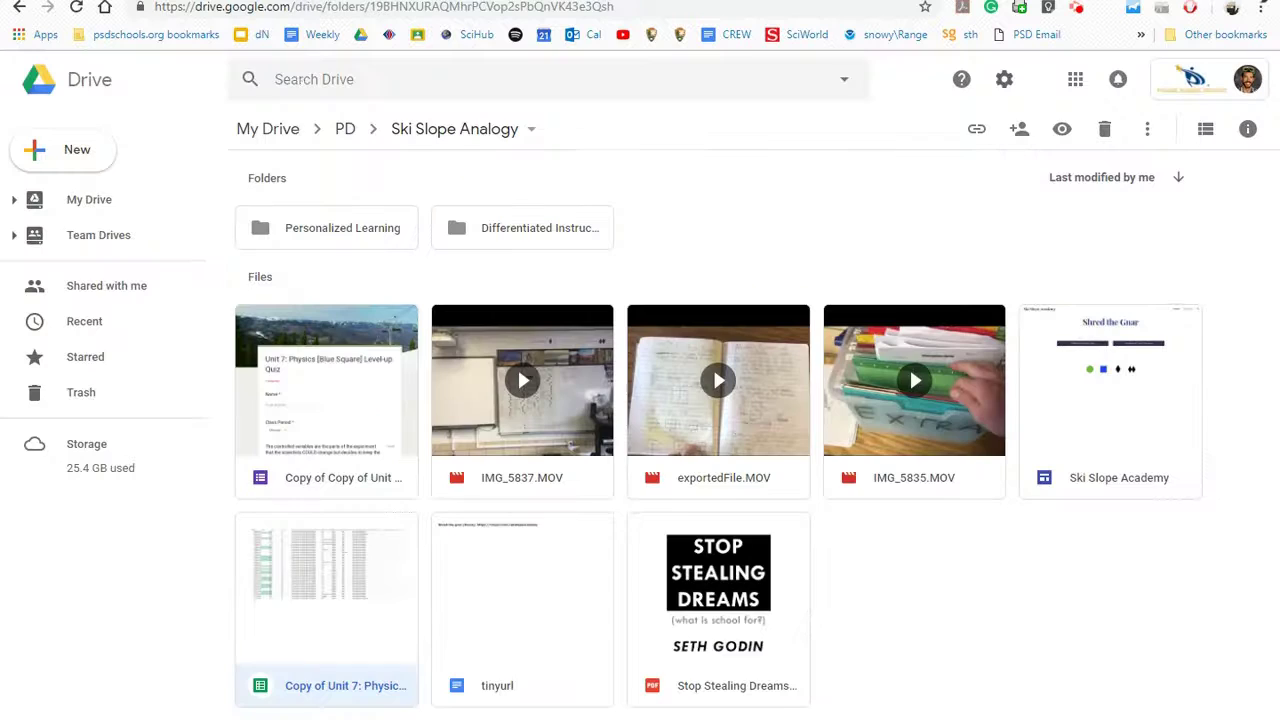
{"action": "left_click", "coordinate": [85, 155]}
{"action": "mouse_move", "coordinate": [143, 360]}
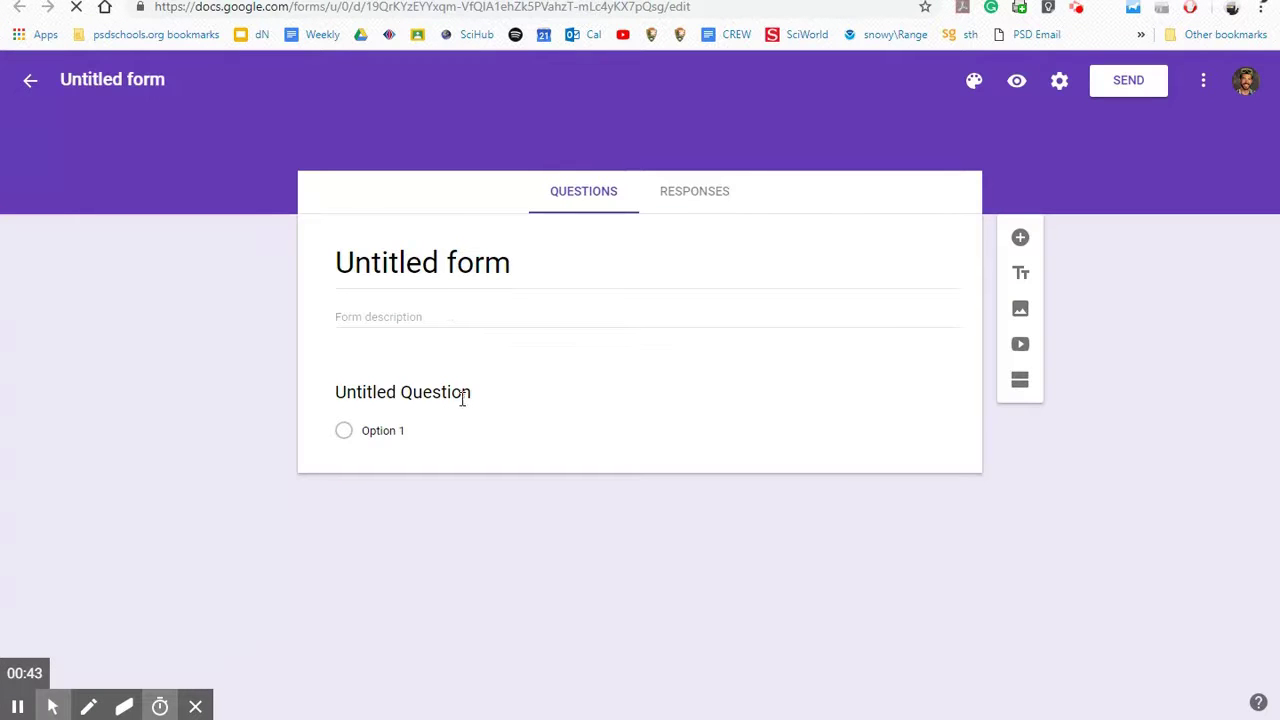
Step: In Quizzes settings, enable Make this a quiz with immediate grade release and correct answers hidden
{"action": "left_click", "coordinate": [465, 396]}
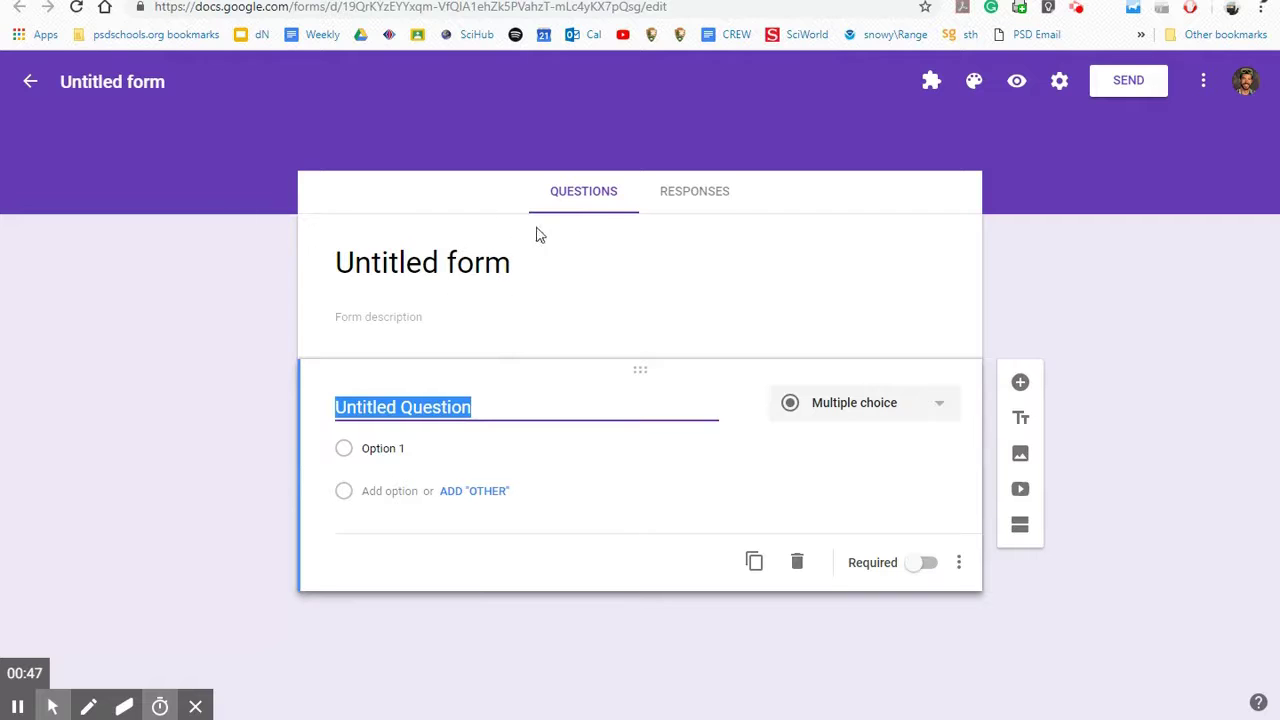
{"action": "left_click", "coordinate": [1062, 84]}
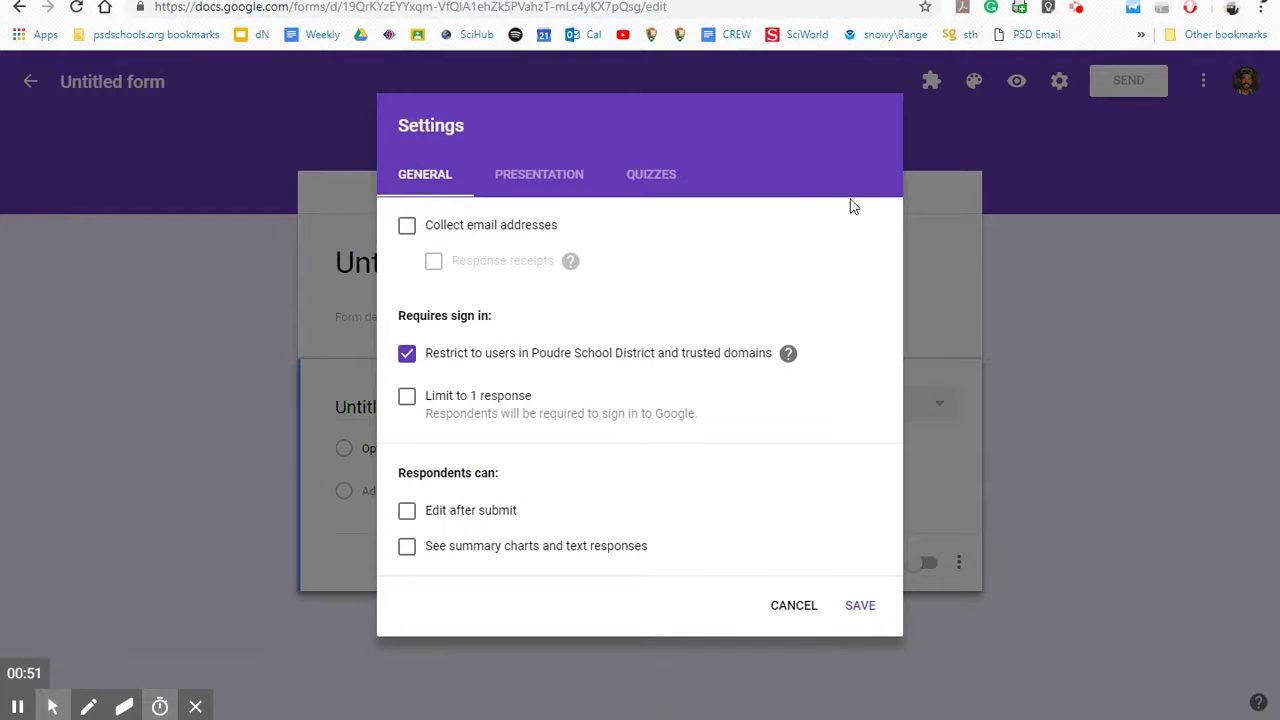
{"action": "left_click", "coordinate": [655, 177]}
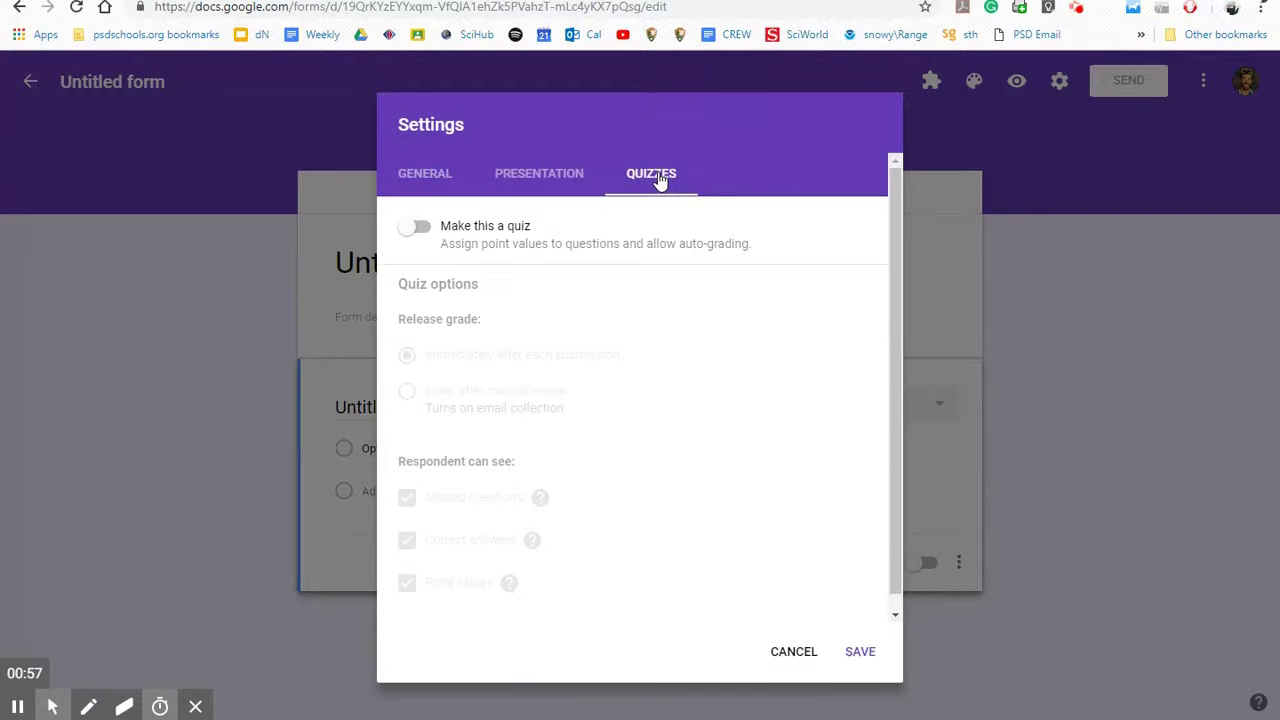
{"action": "left_click", "coordinate": [417, 232]}
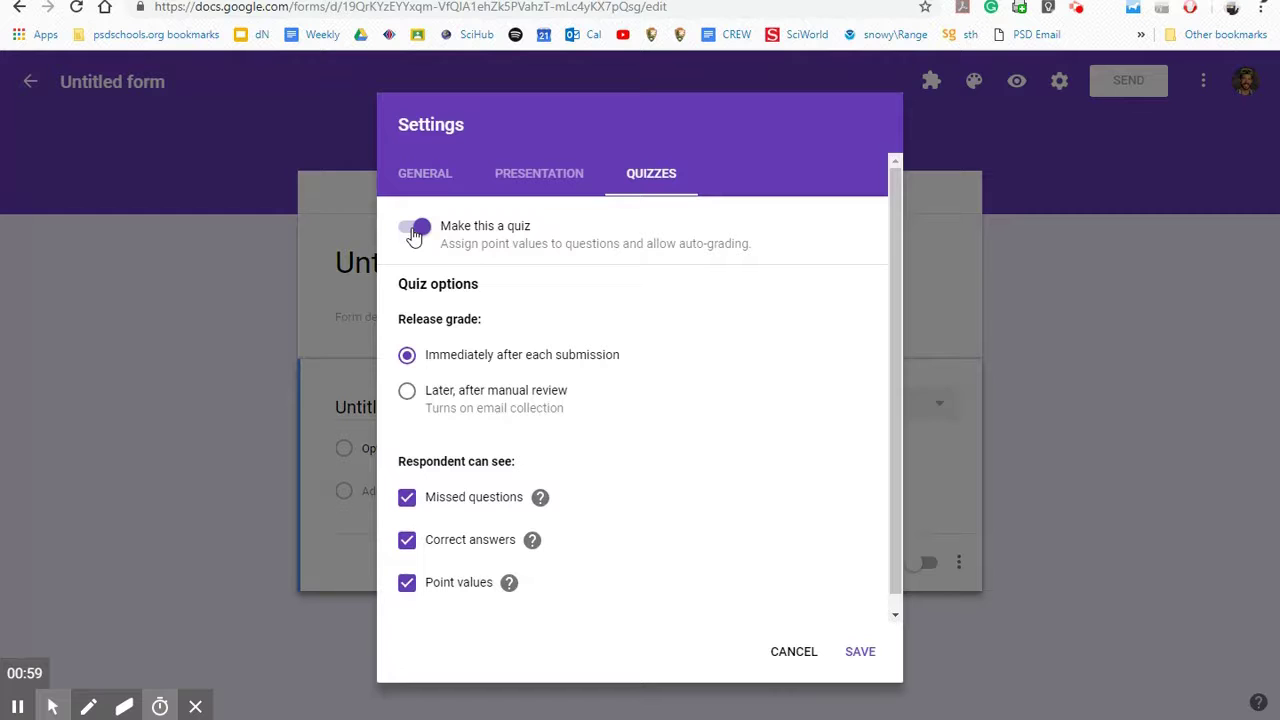
{"action": "double_click", "coordinate": [508, 323]}
{"action": "left_click", "coordinate": [550, 358]}
{"action": "left_click", "coordinate": [409, 547]}
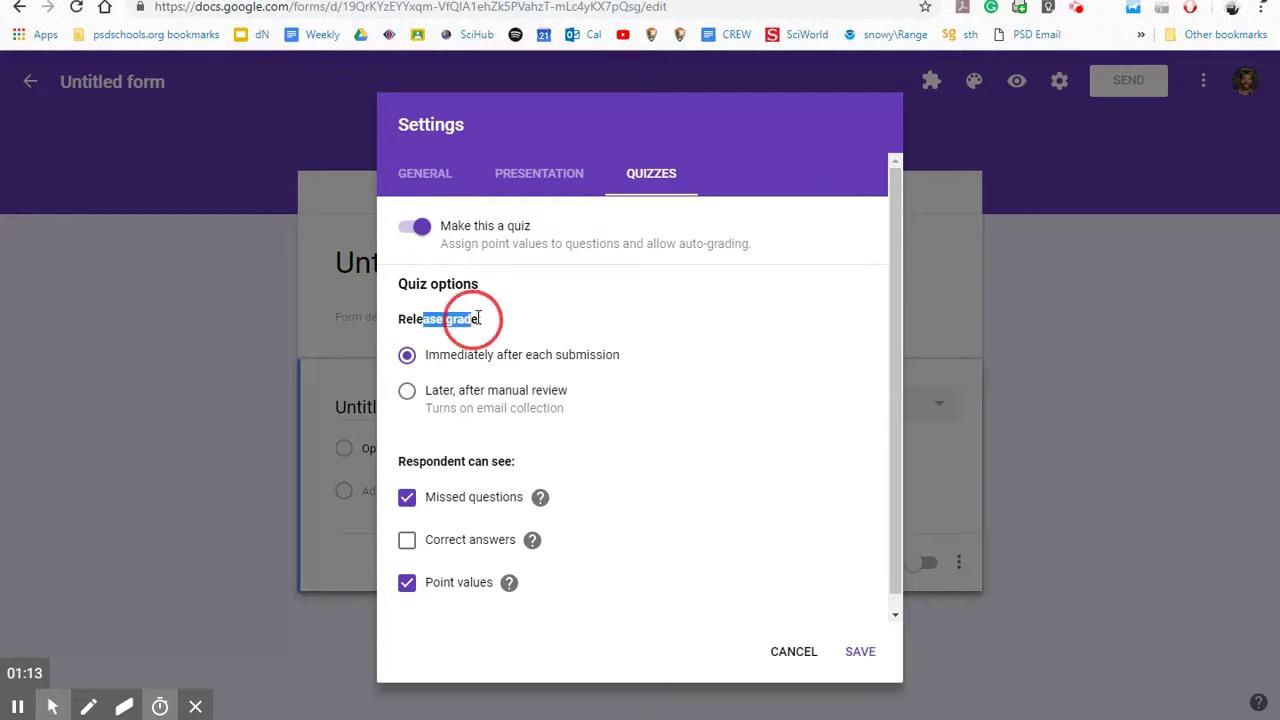
{"action": "left_click_drag", "start_coordinate": [493, 358], "coordinate": [578, 362]}
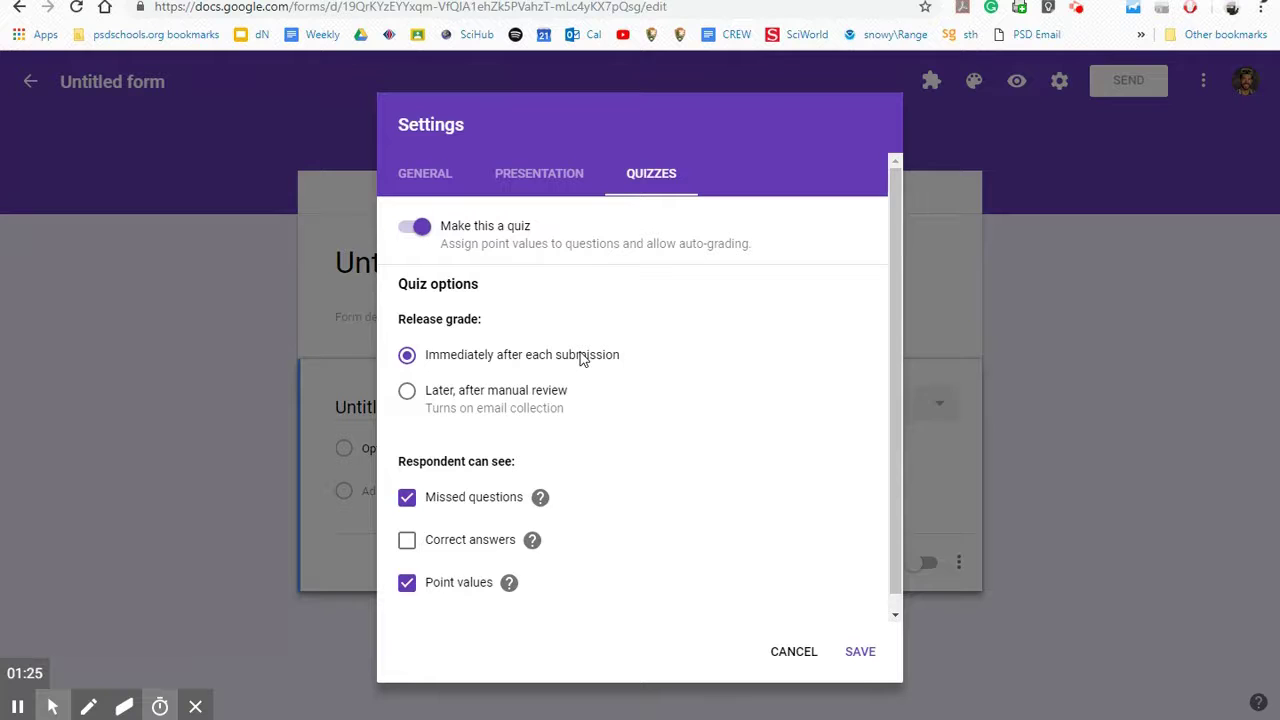
Step: Try the progress bar and shuffle question order presentation options, then cancel the settings unsaved
{"action": "left_click", "coordinate": [530, 190]}
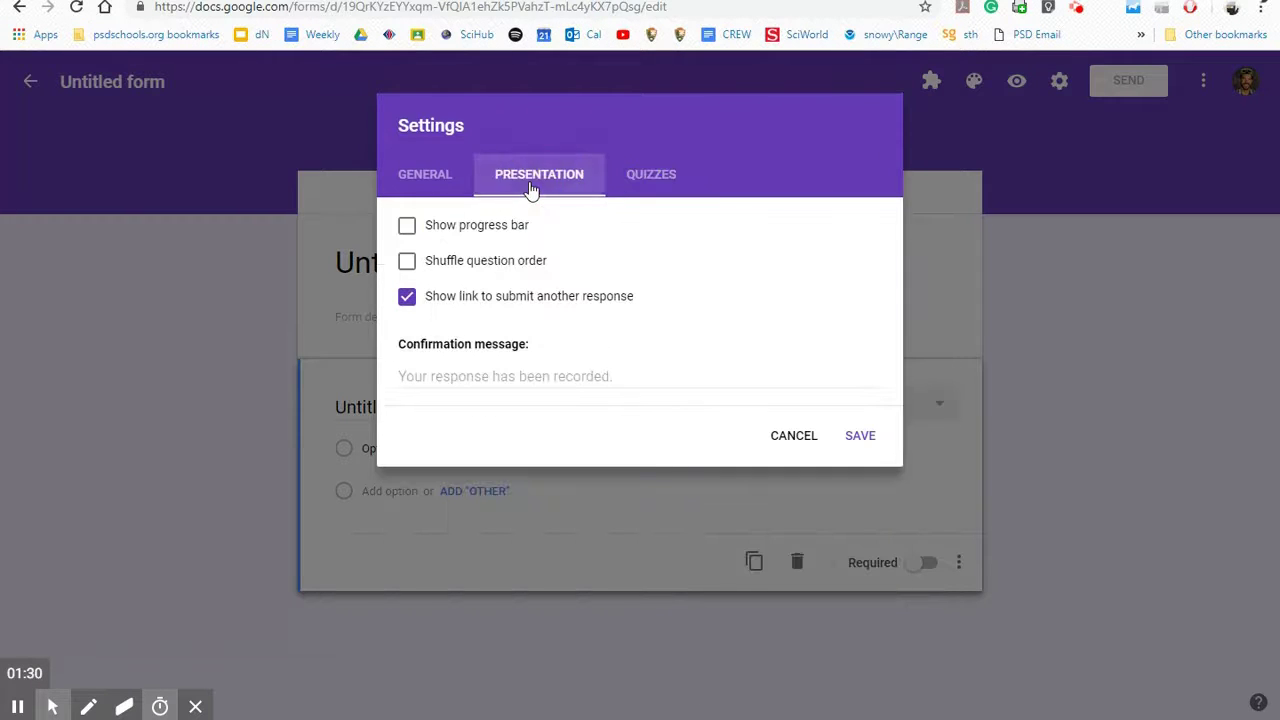
{"action": "left_click", "coordinate": [408, 232]}
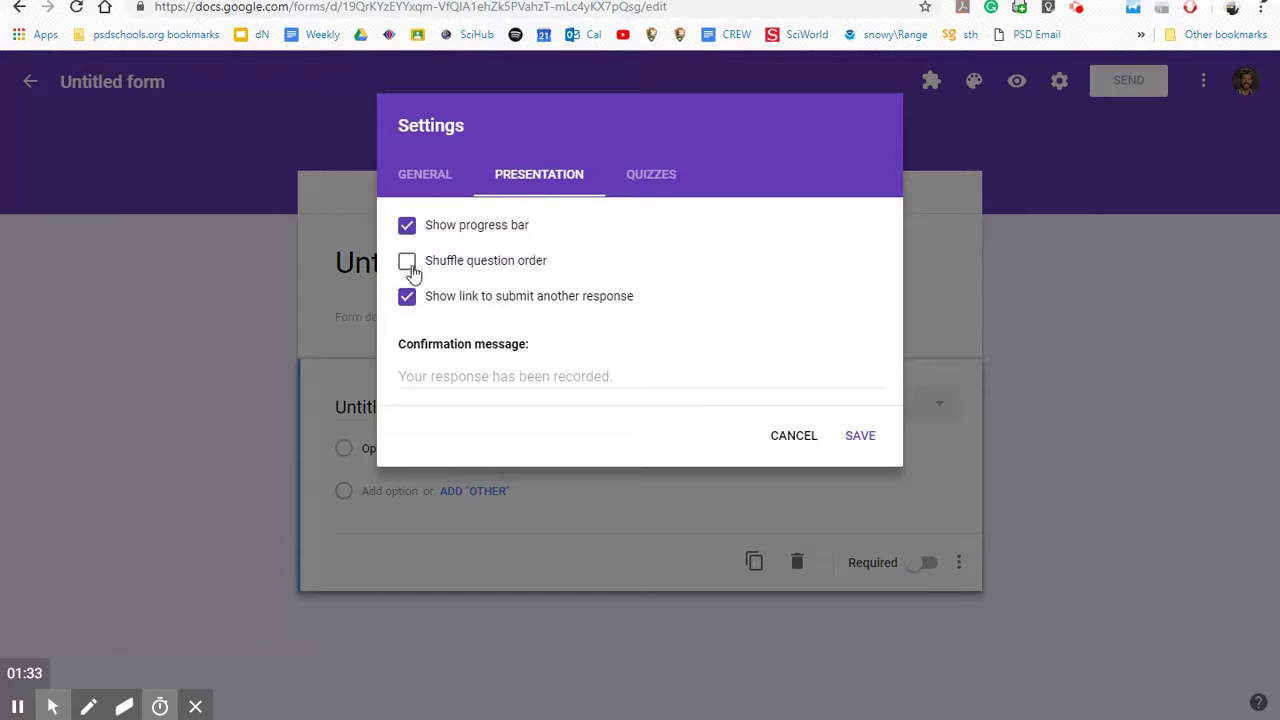
{"action": "left_click", "coordinate": [408, 263]}
{"action": "left_click", "coordinate": [455, 375]}
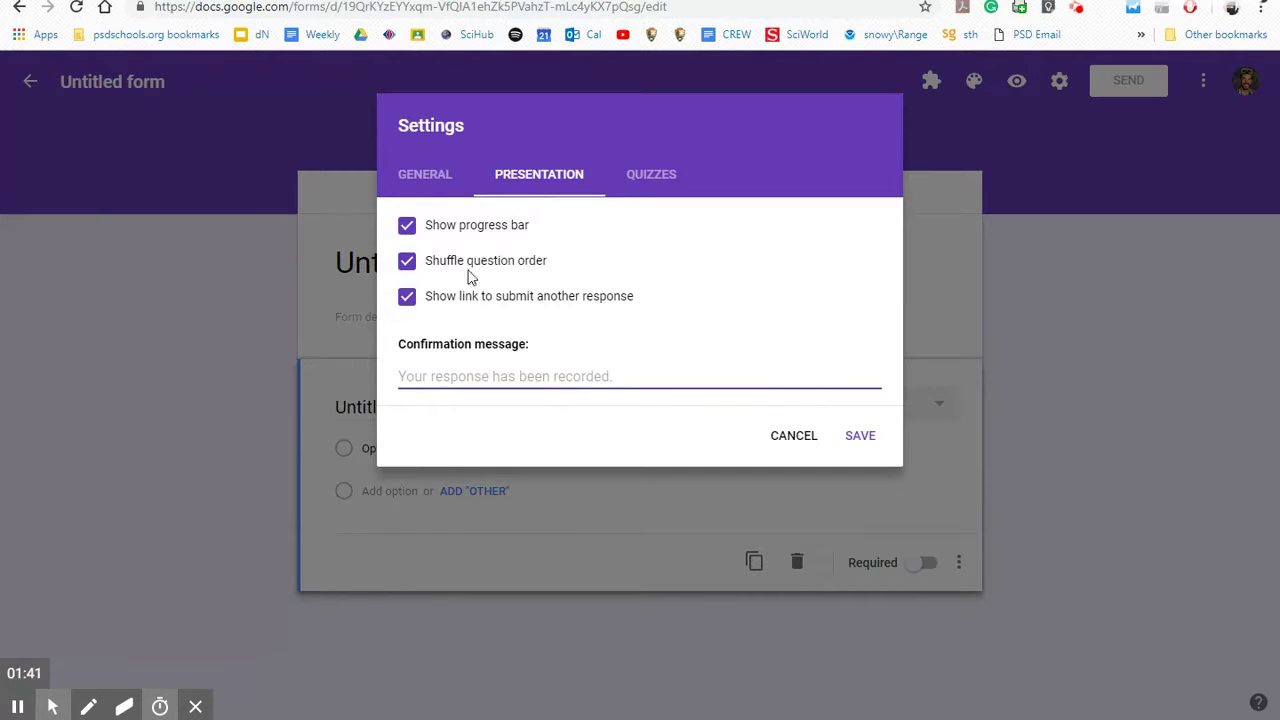
{"action": "left_click", "coordinate": [450, 180]}
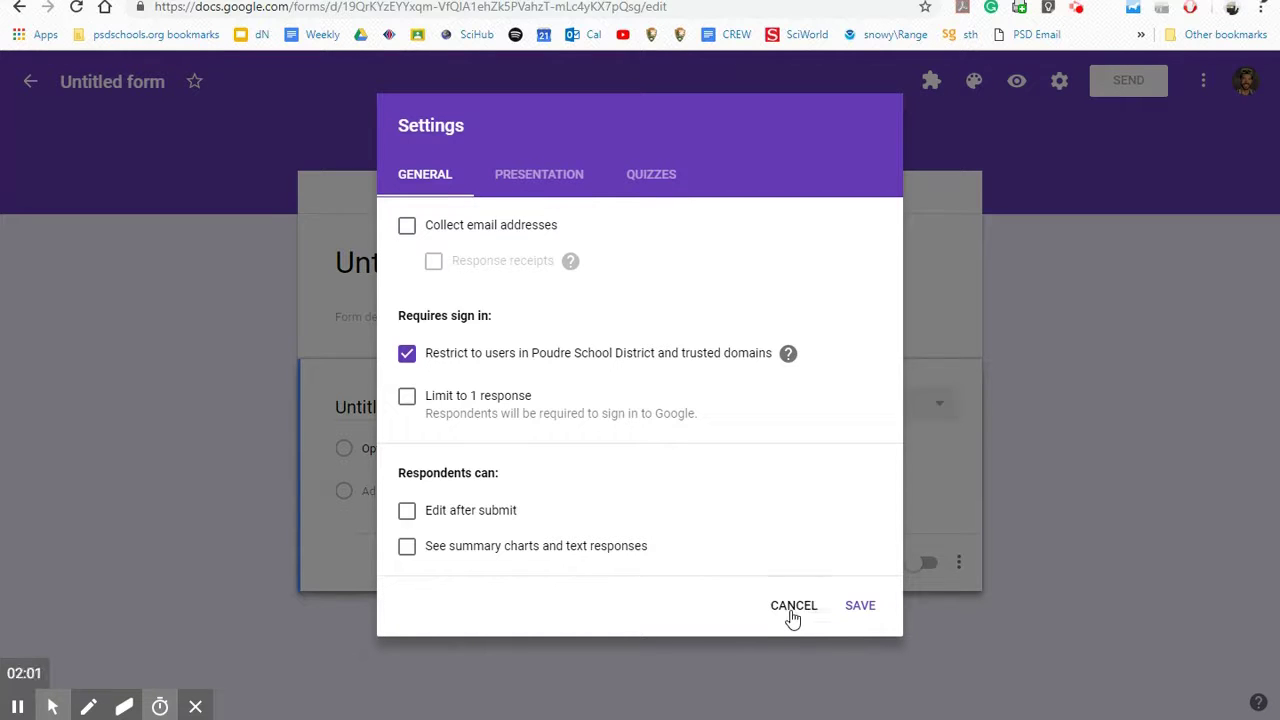
{"action": "left_click", "coordinate": [793, 617]}
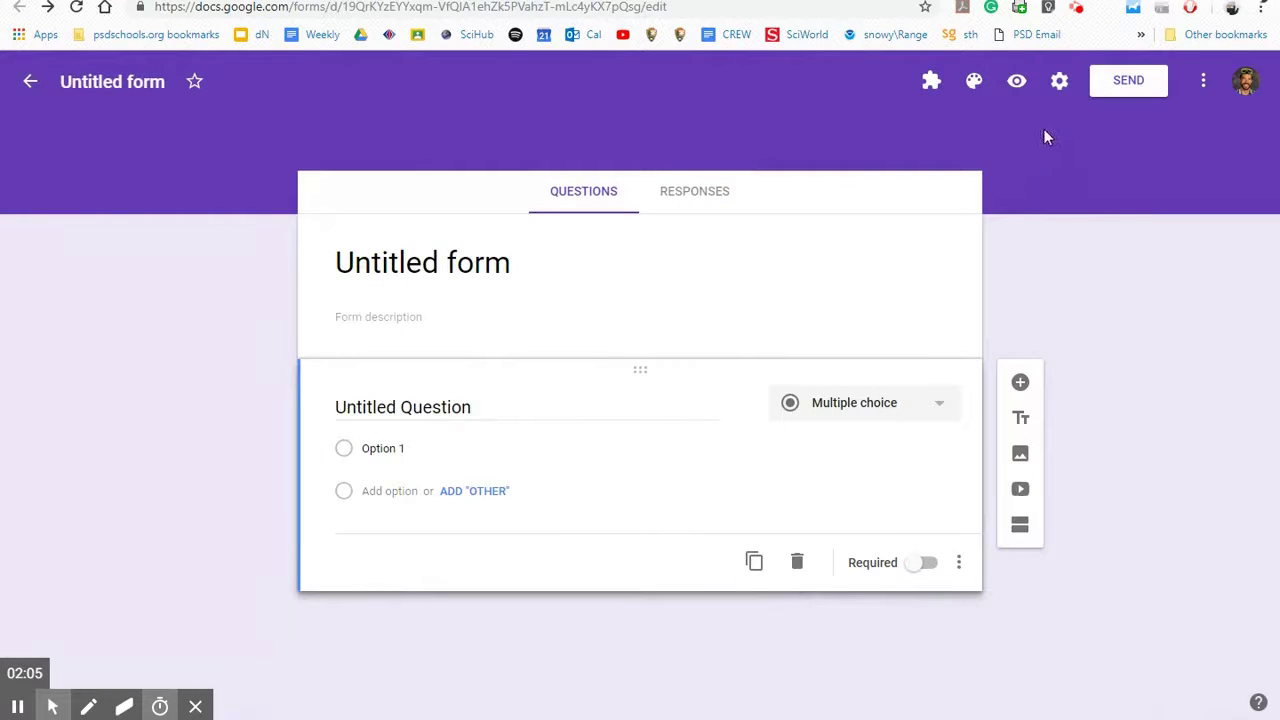
Step: Reopen settings, make the form a quiz with correct answers hidden, and save; total points now 1
{"action": "left_click", "coordinate": [1059, 80]}
{"action": "left_click", "coordinate": [651, 187]}
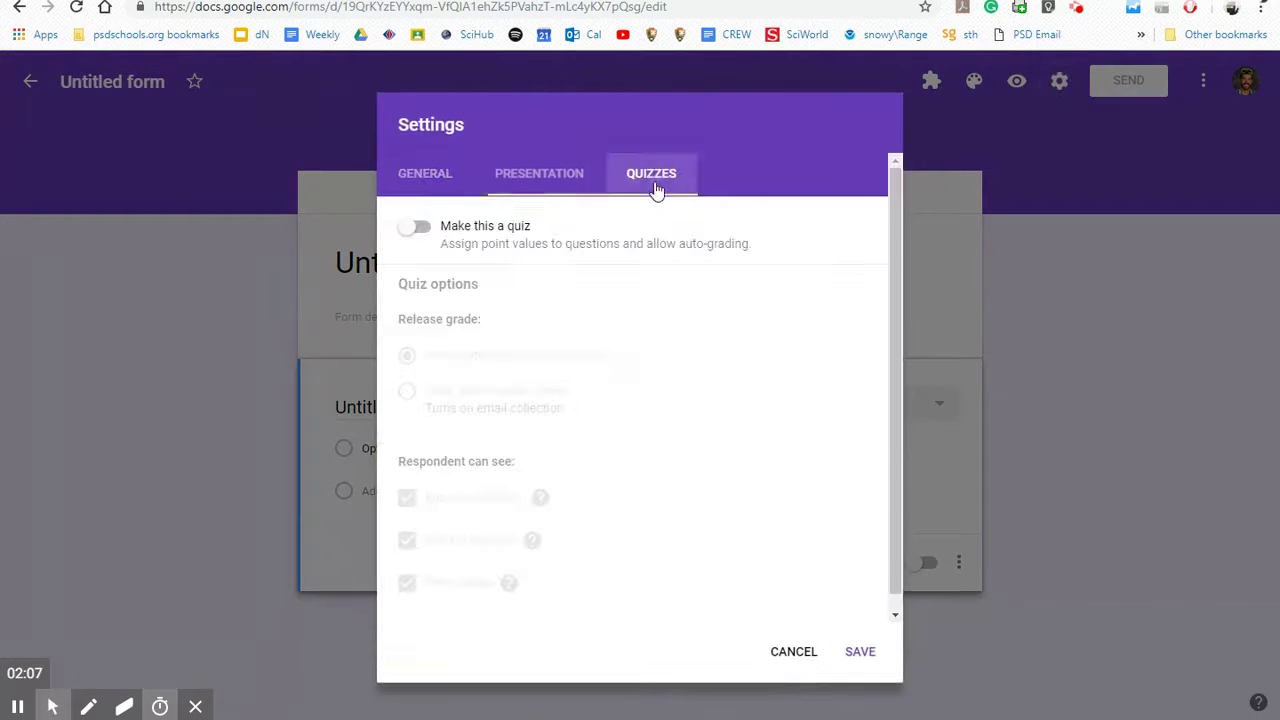
{"action": "left_click", "coordinate": [414, 228]}
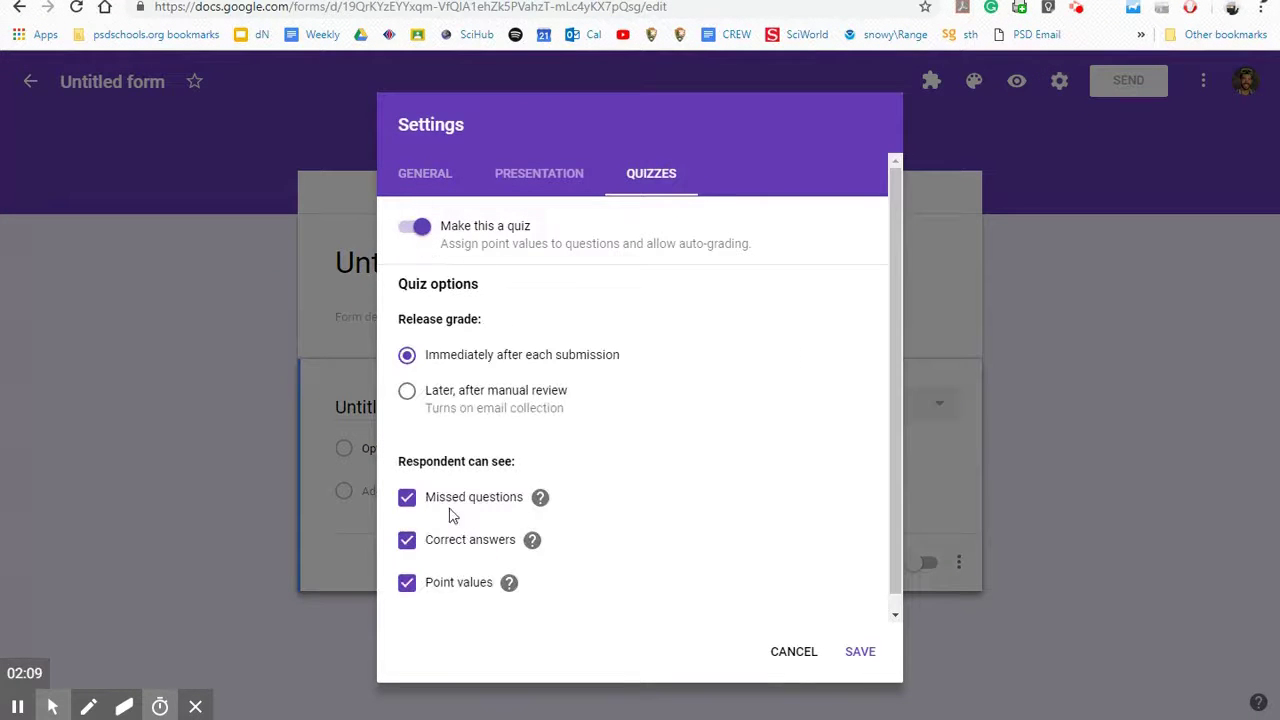
{"action": "left_click", "coordinate": [407, 540]}
{"action": "left_click", "coordinate": [862, 652]}
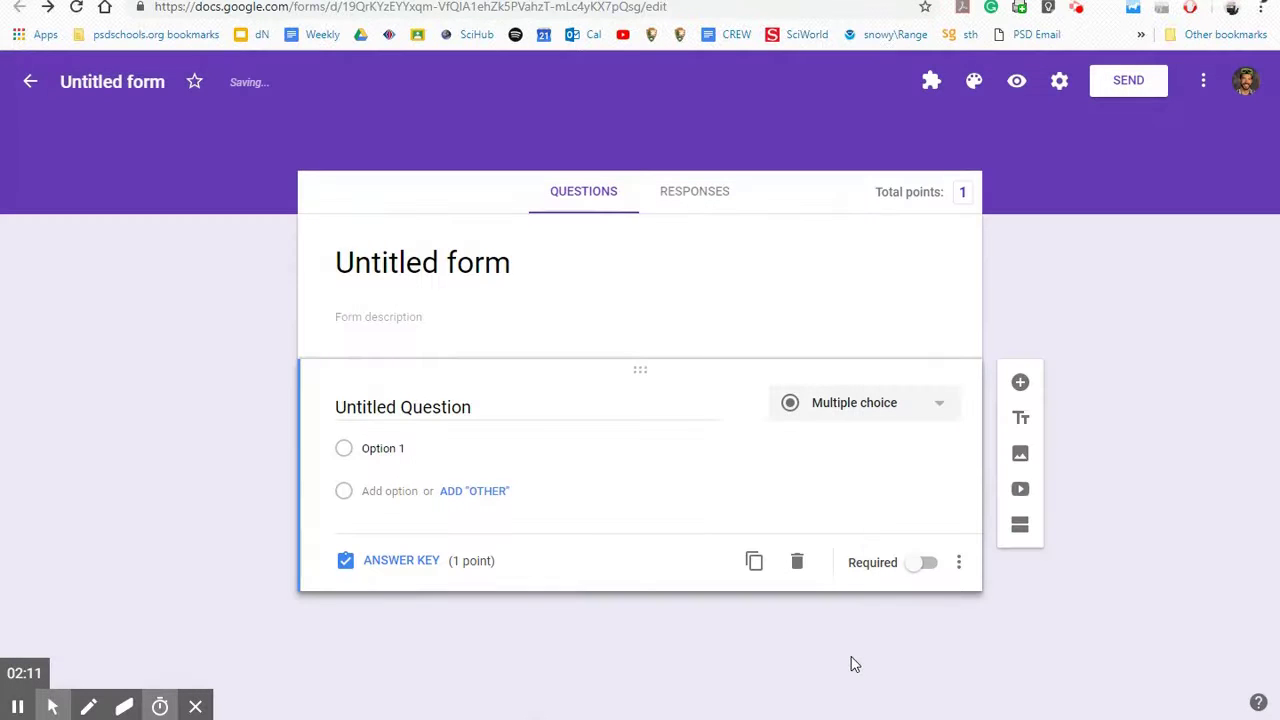
{"action": "double_click", "coordinate": [905, 195]}
{"action": "left_click", "coordinate": [941, 195]}
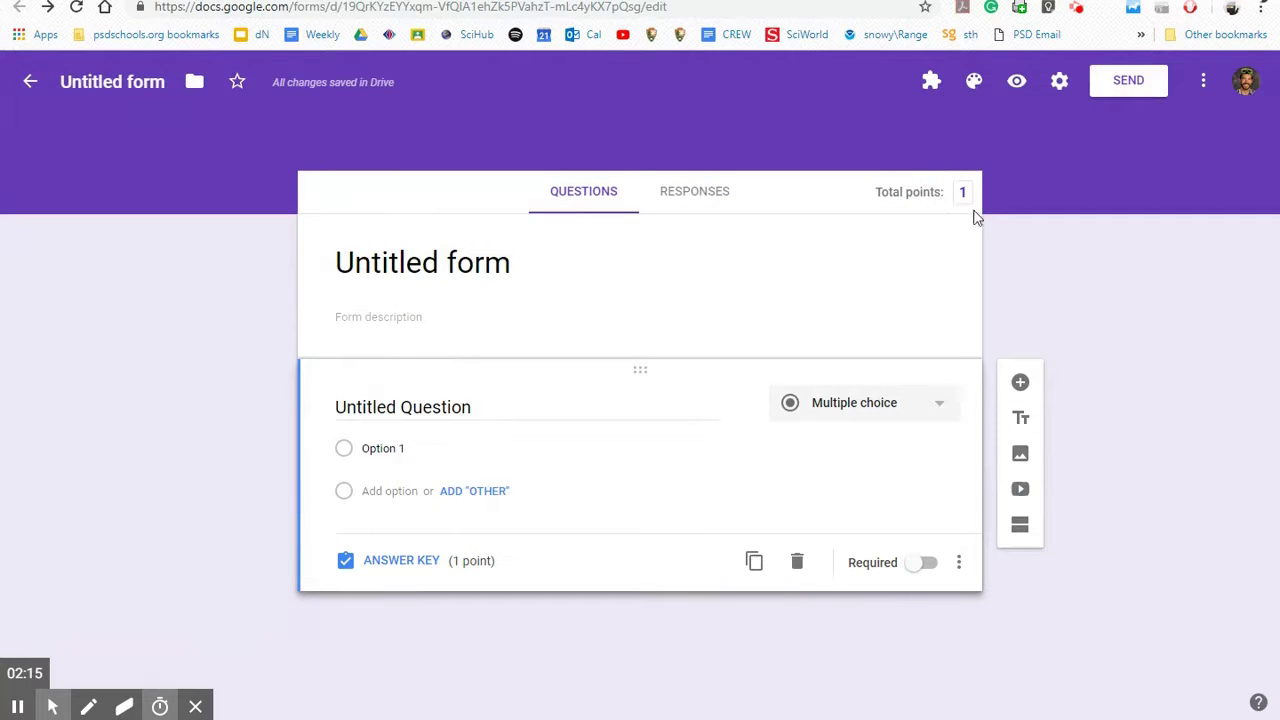
Step: Title the first question 'Name'
{"action": "left_click", "coordinate": [446, 404]}
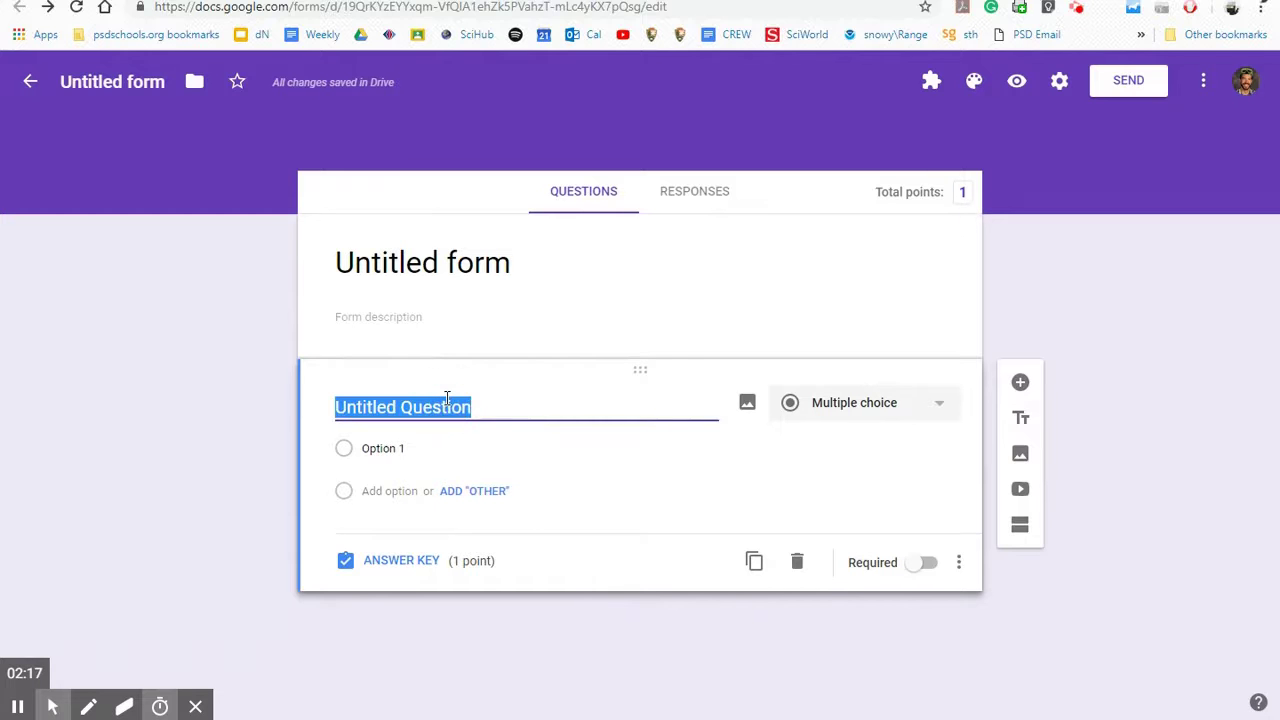
{"action": "type", "text": "Name"}
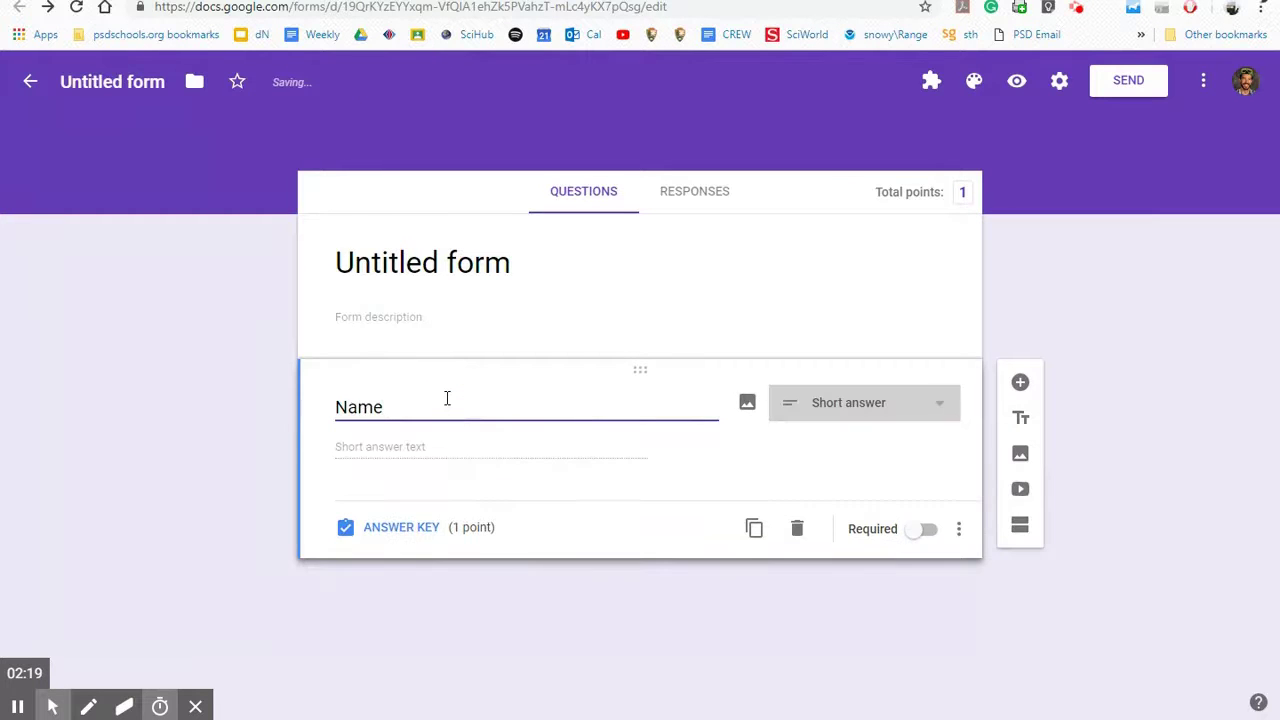
{"action": "left_click", "coordinate": [453, 458]}
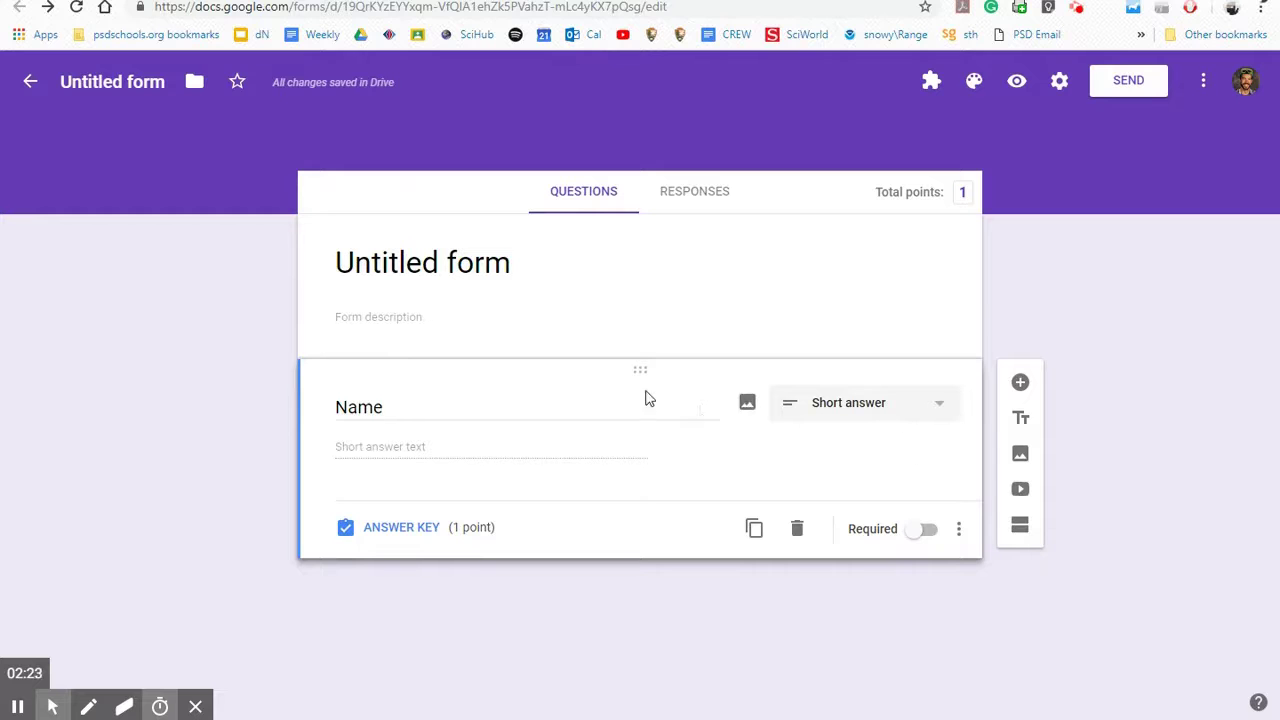
{"action": "double_click", "coordinate": [431, 417]}
{"action": "left_click", "coordinate": [657, 457]}
Step: Keep Name as a short-answer question, make it required, and set its points to 0
{"action": "left_click", "coordinate": [848, 405]}
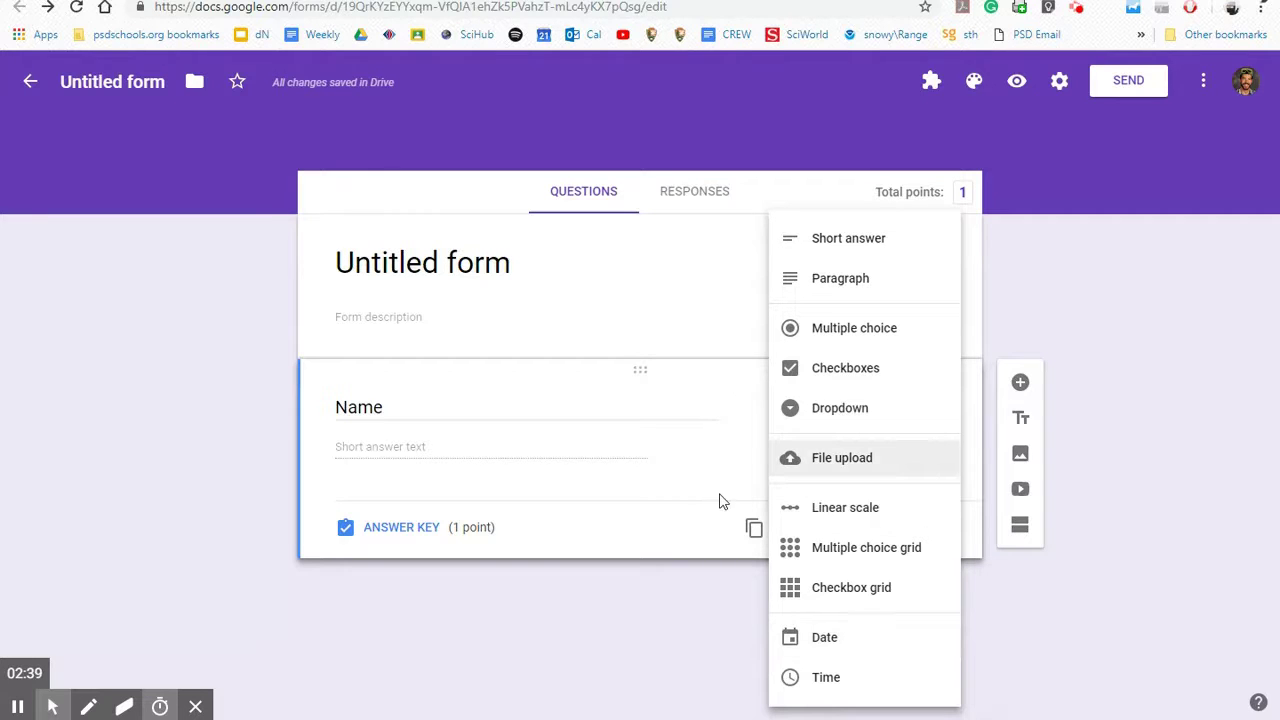
{"action": "left_click", "coordinate": [877, 240]}
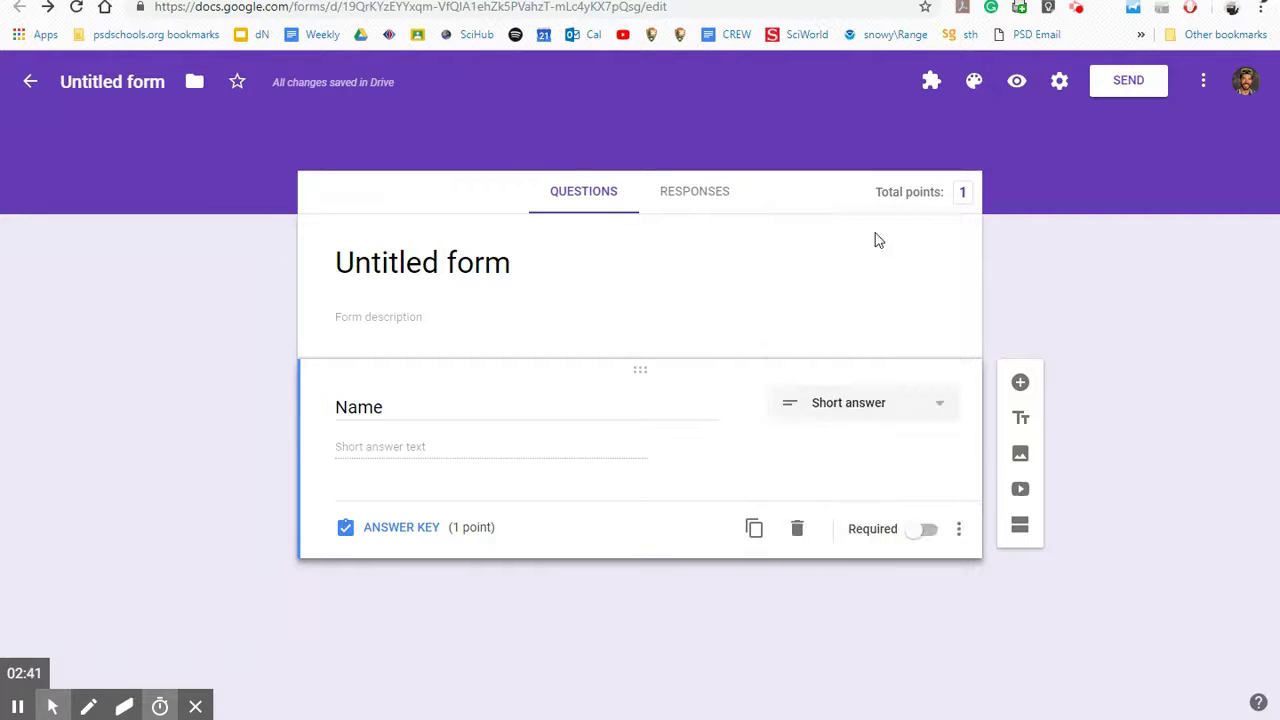
{"action": "left_click", "coordinate": [920, 531]}
{"action": "left_click", "coordinate": [405, 530]}
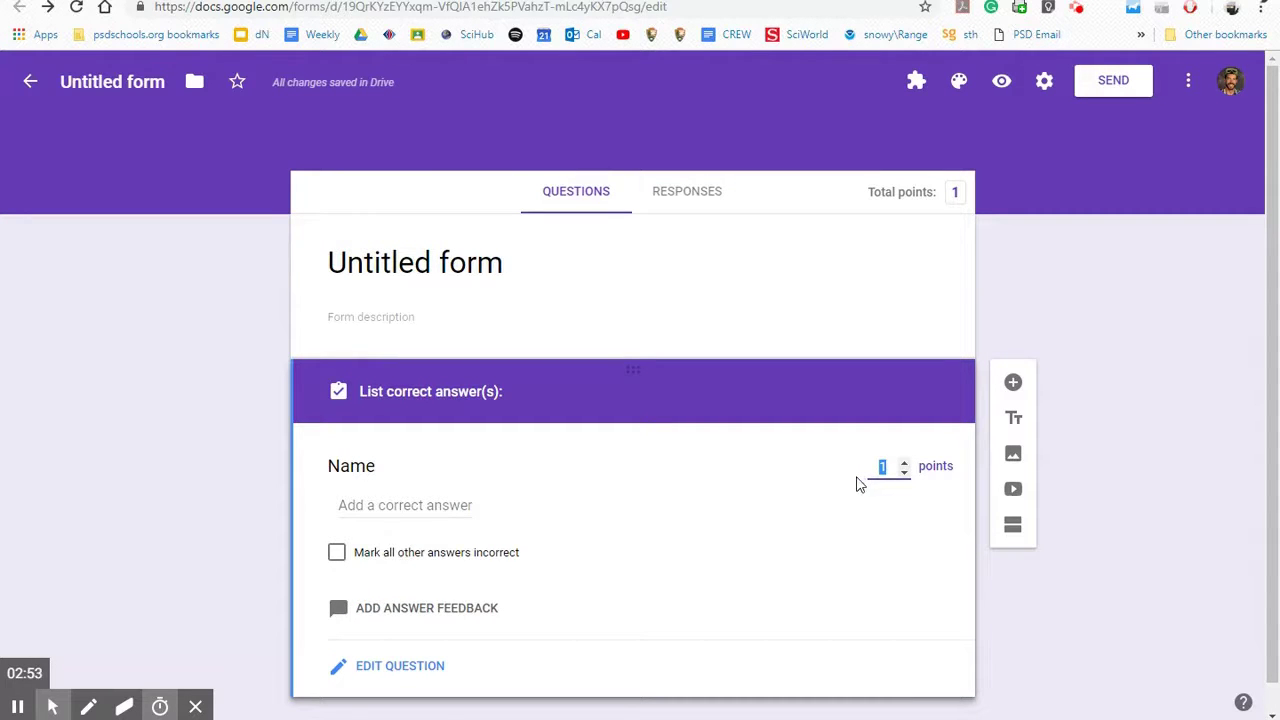
{"action": "type", "text": "0"}
{"action": "left_click", "coordinate": [427, 677]}
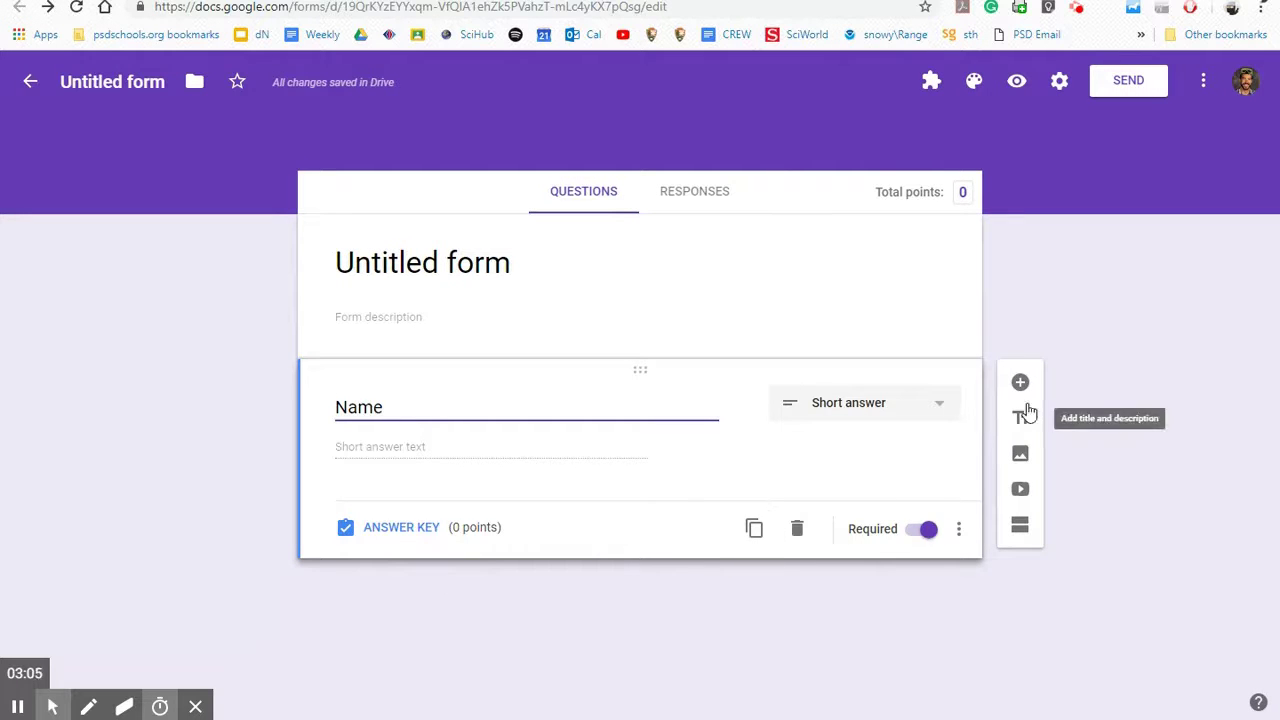
Step: Add a multiple-choice question 'Which color is the background' with options red, purple and green
{"action": "left_click", "coordinate": [1020, 382]}
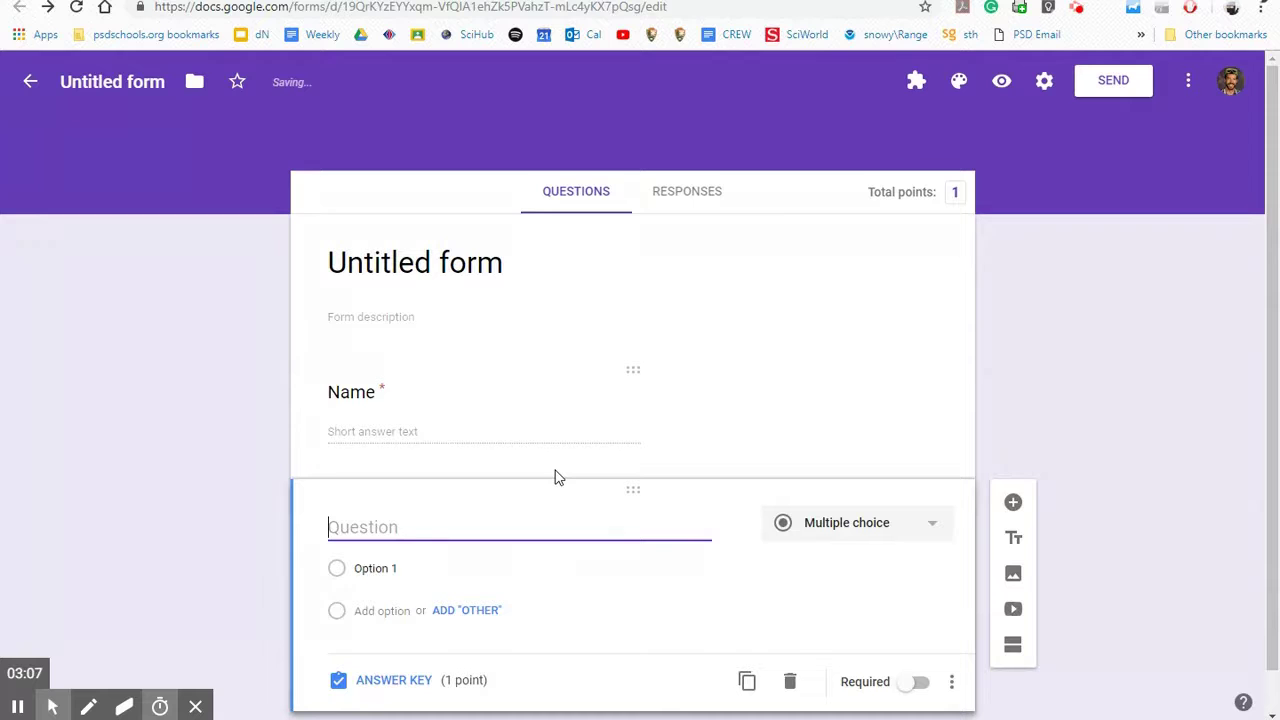
{"action": "type", "text": "Which"}
{"action": "type", "text": " color is"}
{"action": "type", "text": " the backgor"}
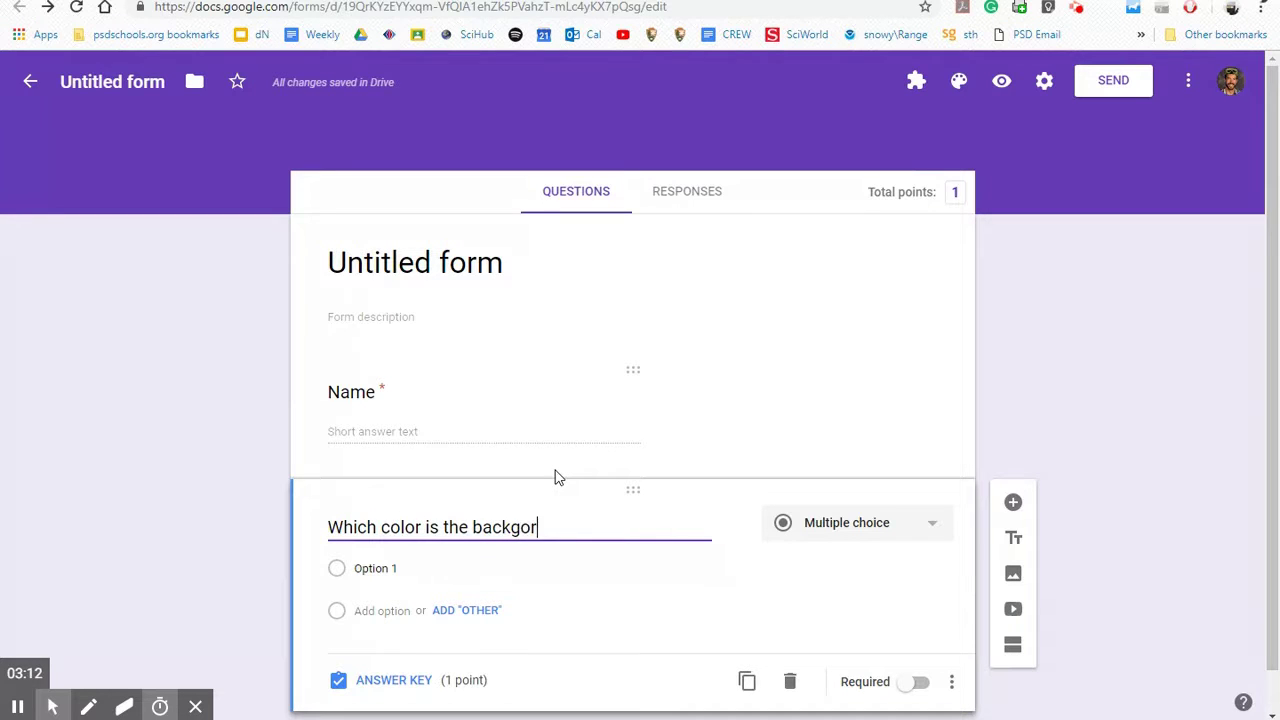
{"action": "key", "text": "BackSpace"}
{"action": "type", "text": "ckground."}
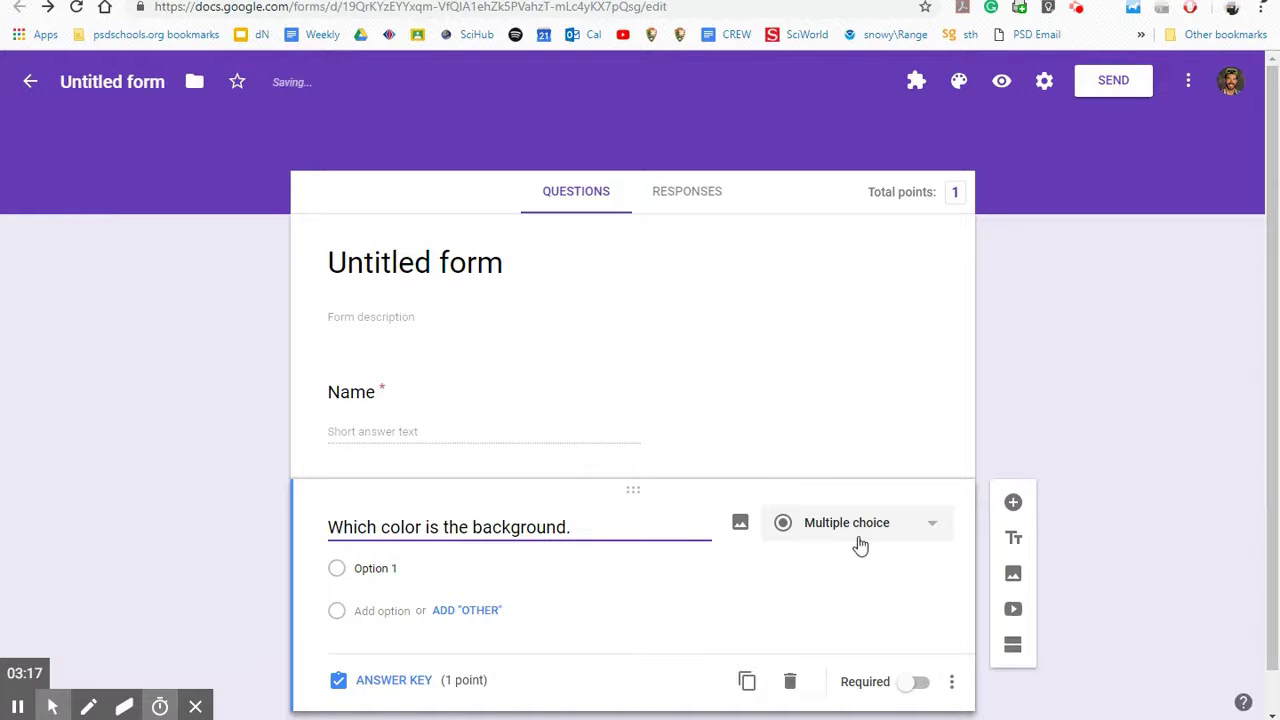
{"action": "left_click", "coordinate": [378, 568]}
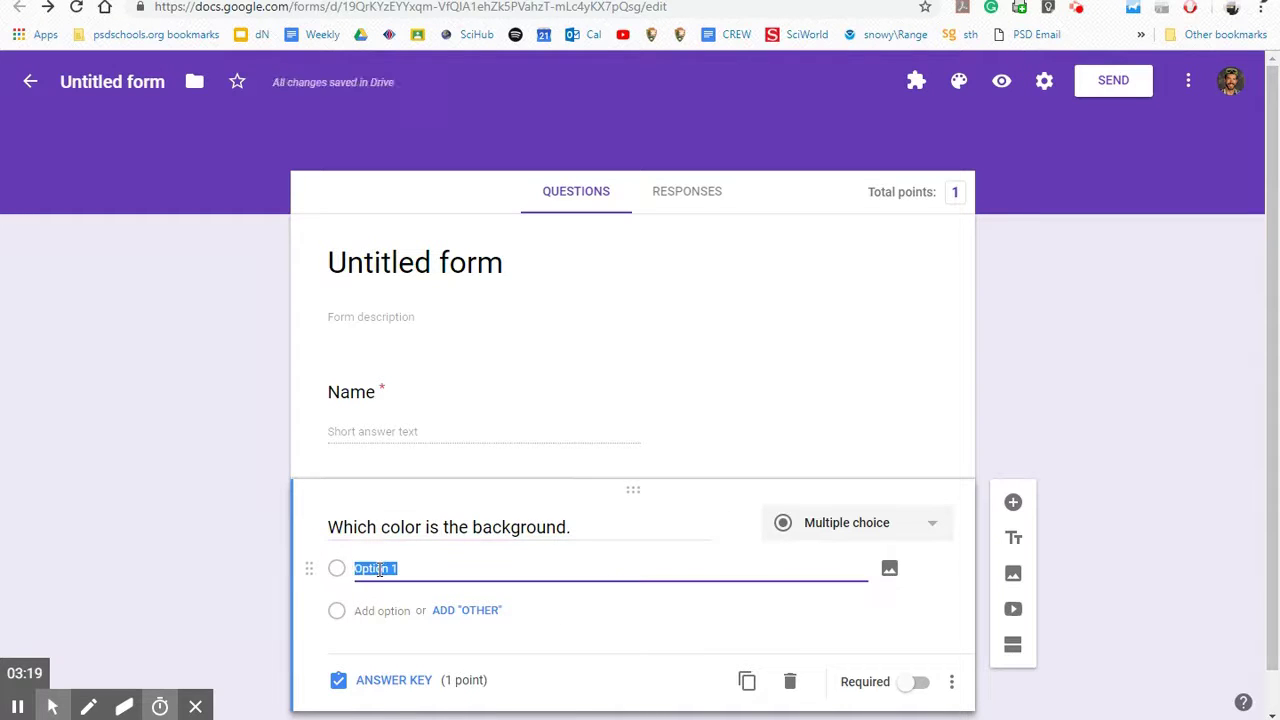
{"action": "type", "text": "red"}
{"action": "key", "text": "Return"}
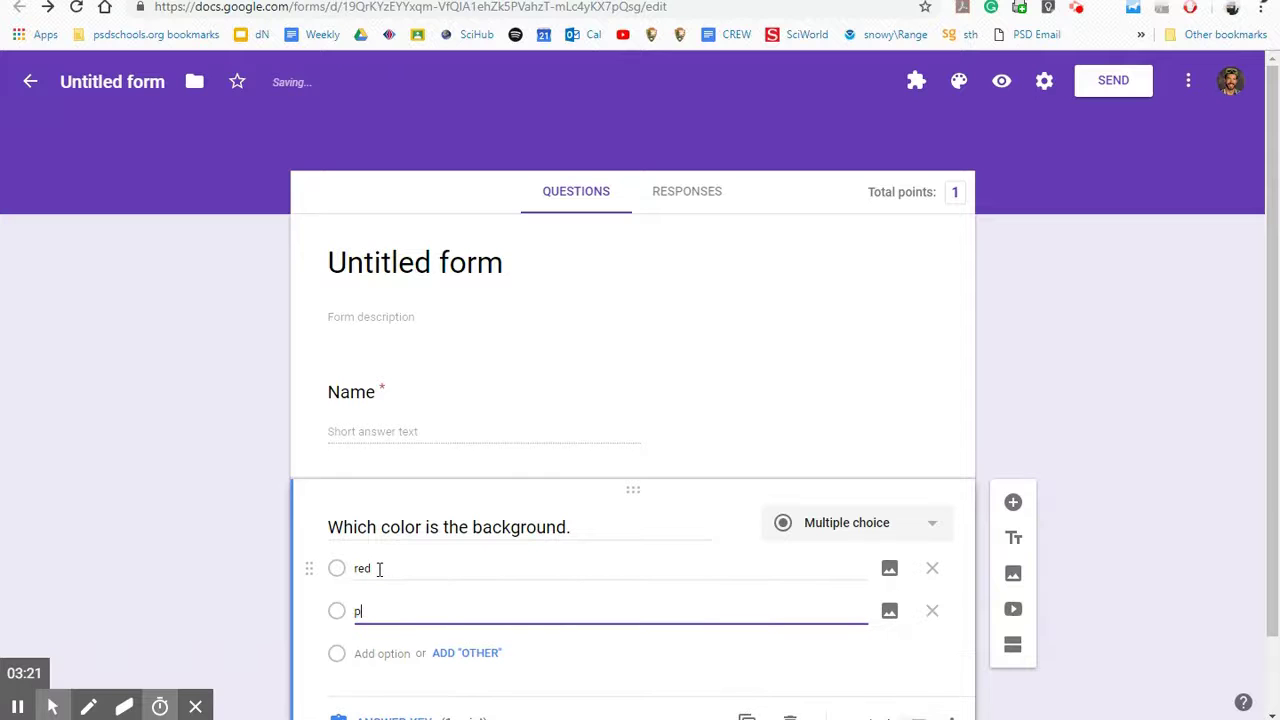
{"action": "type", "text": "e"}
{"action": "key", "text": "Return"}
{"action": "type", "text": "g"}
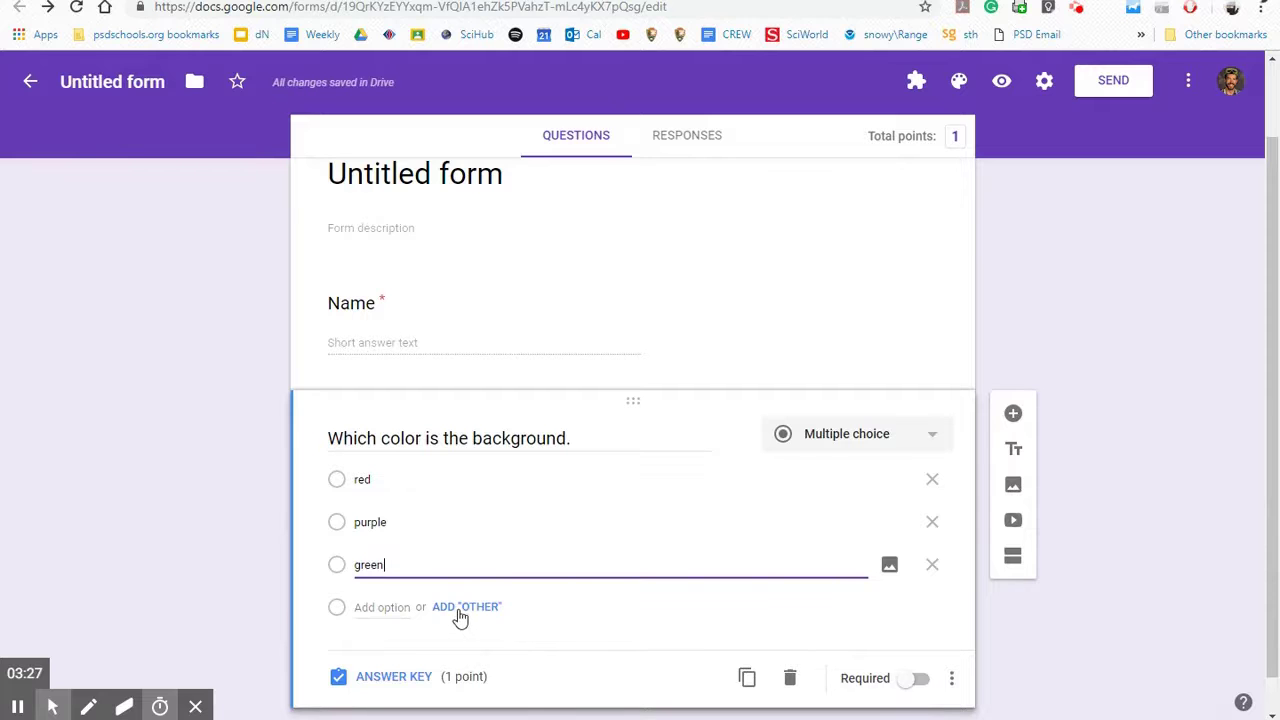
Step: Make the colour question required, shuffle its option order, and open its answer key
{"action": "left_click", "coordinate": [910, 680]}
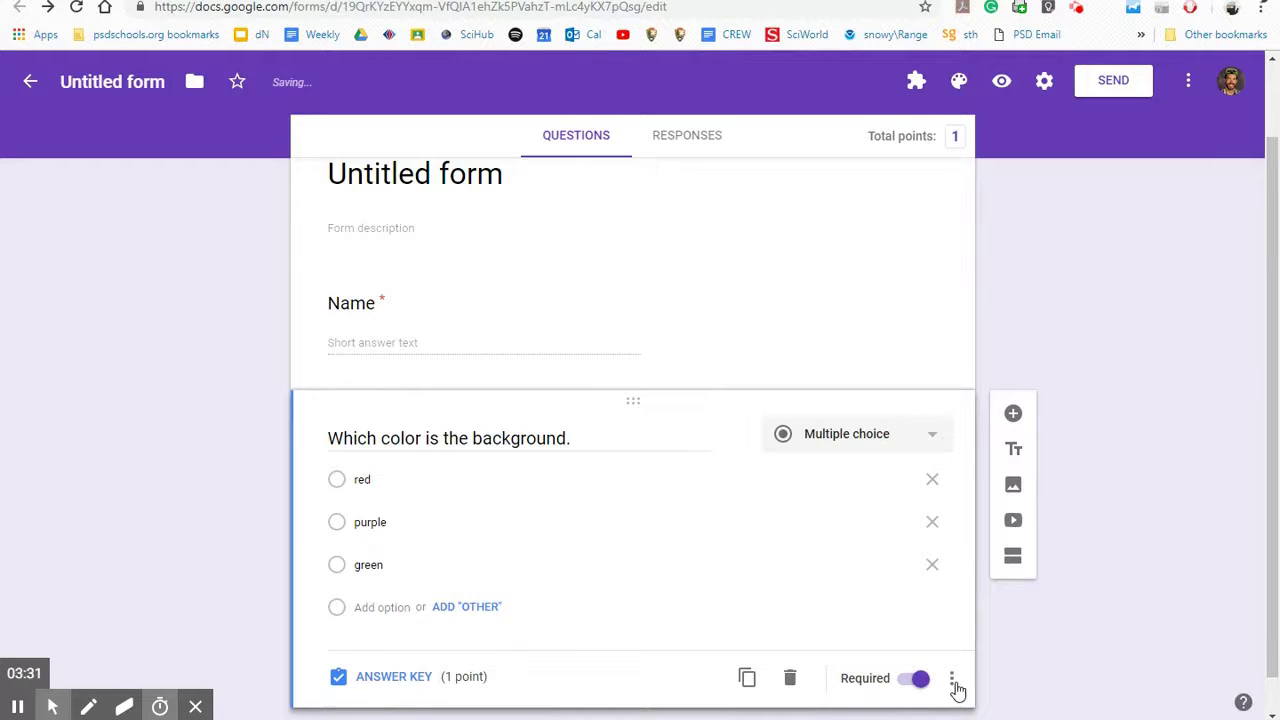
{"action": "left_click", "coordinate": [953, 683]}
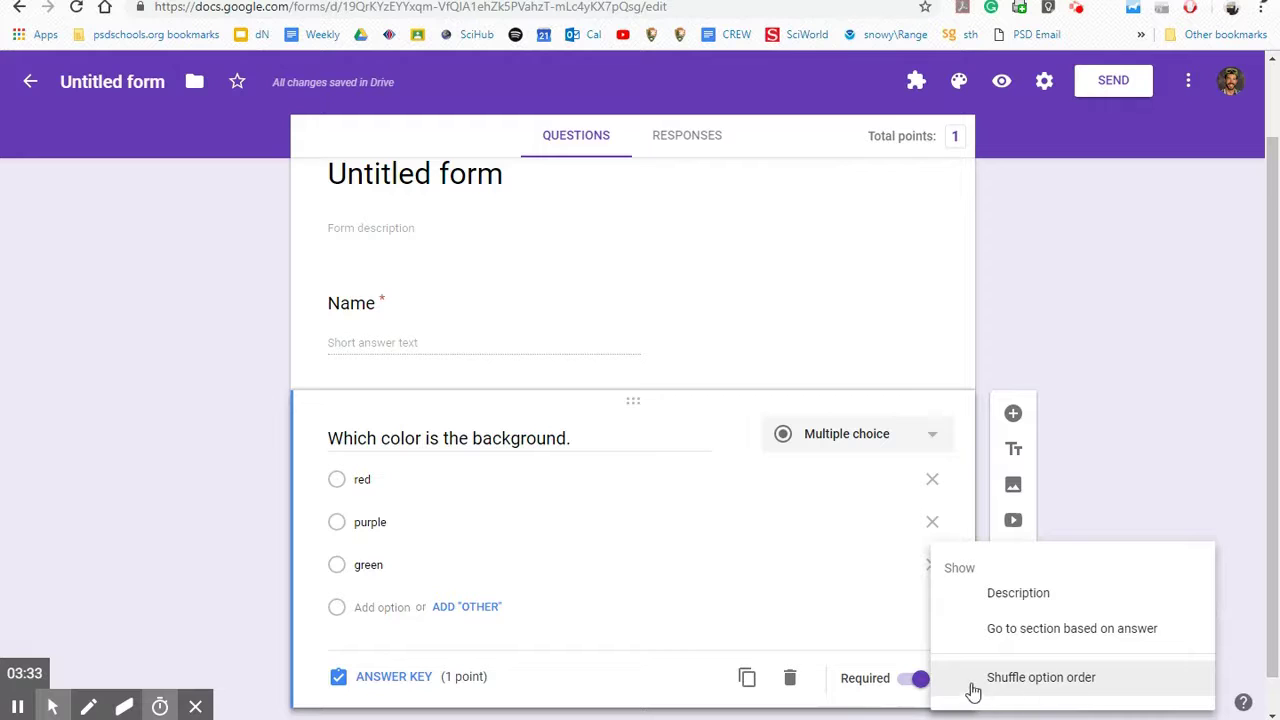
{"action": "left_click", "coordinate": [1058, 684]}
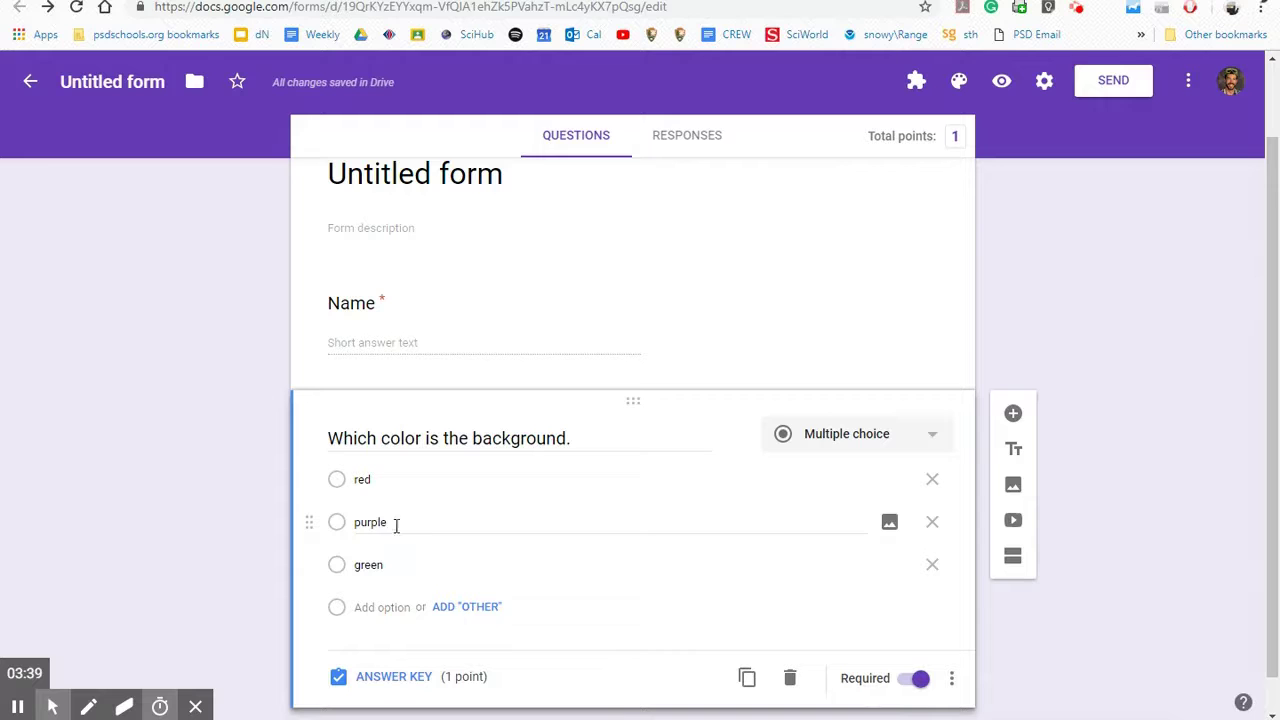
{"action": "left_click", "coordinate": [412, 678]}
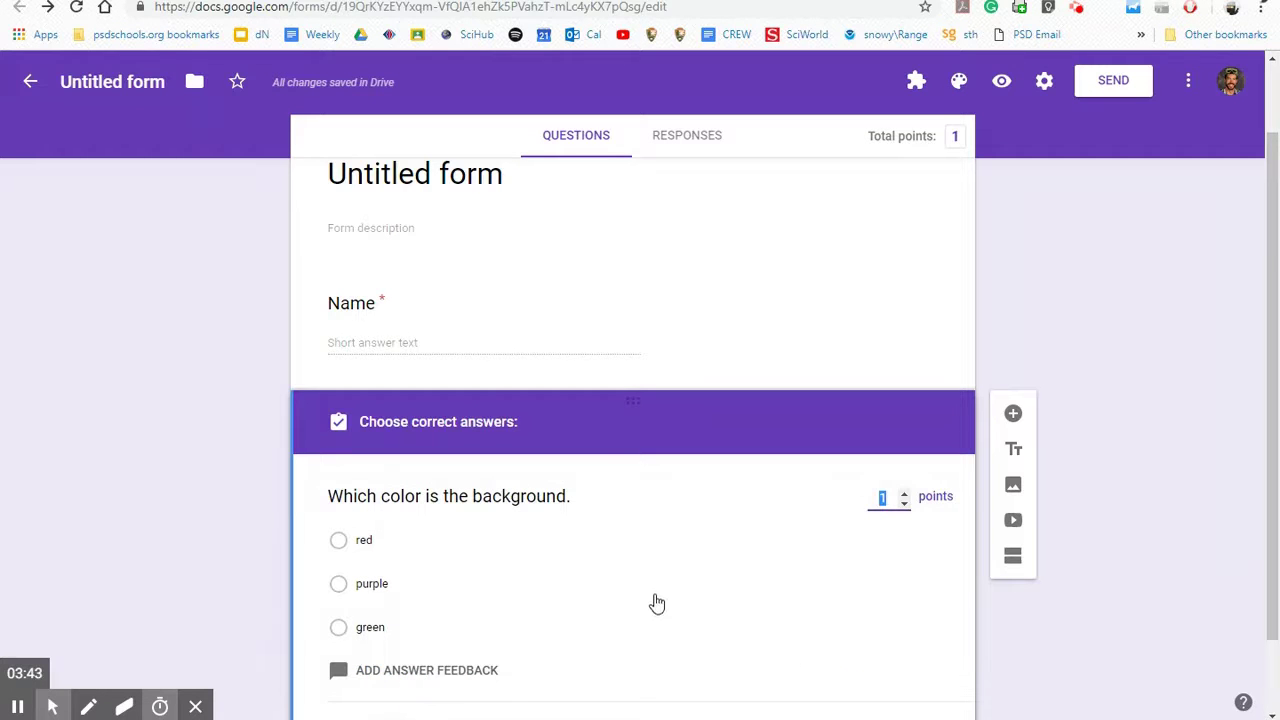
Step: Mark purple as the only correct answer, worth 1 point
{"action": "scroll", "coordinate": [646, 614], "scroll_direction": "down", "scroll_amount": 1}
{"action": "left_click", "coordinate": [408, 632]}
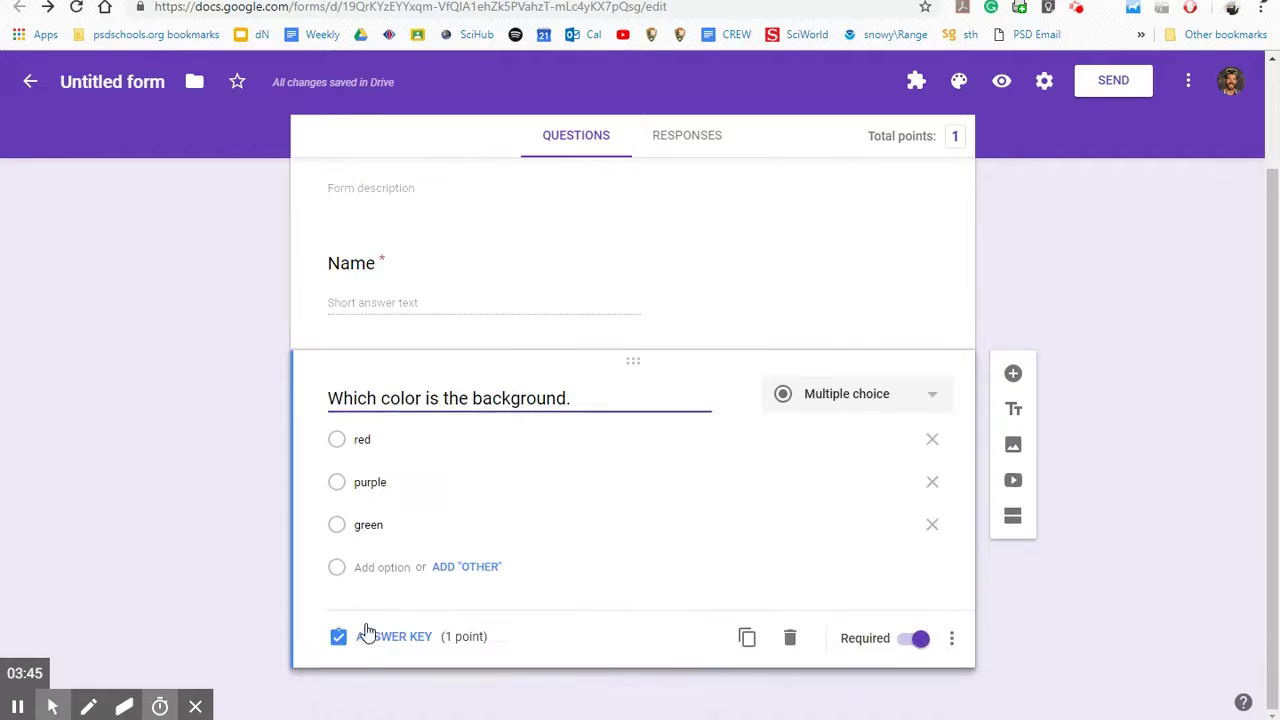
{"action": "left_click", "coordinate": [366, 634]}
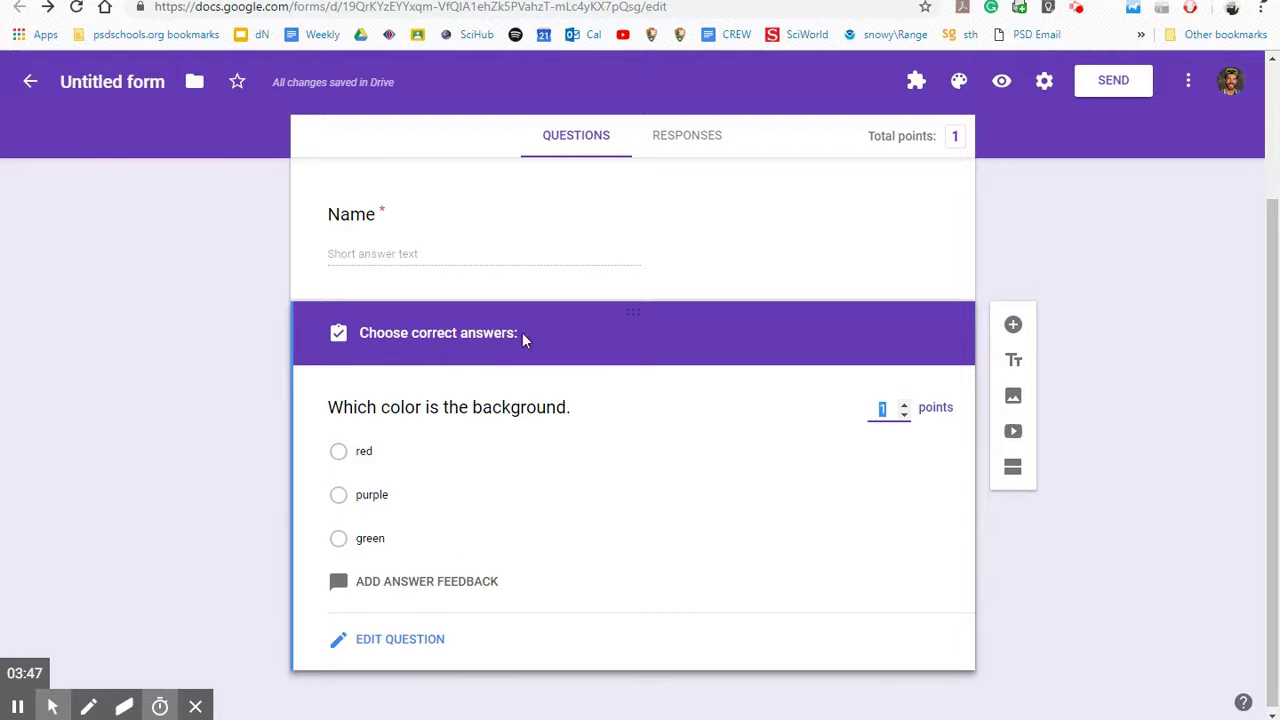
{"action": "left_click", "coordinate": [366, 497]}
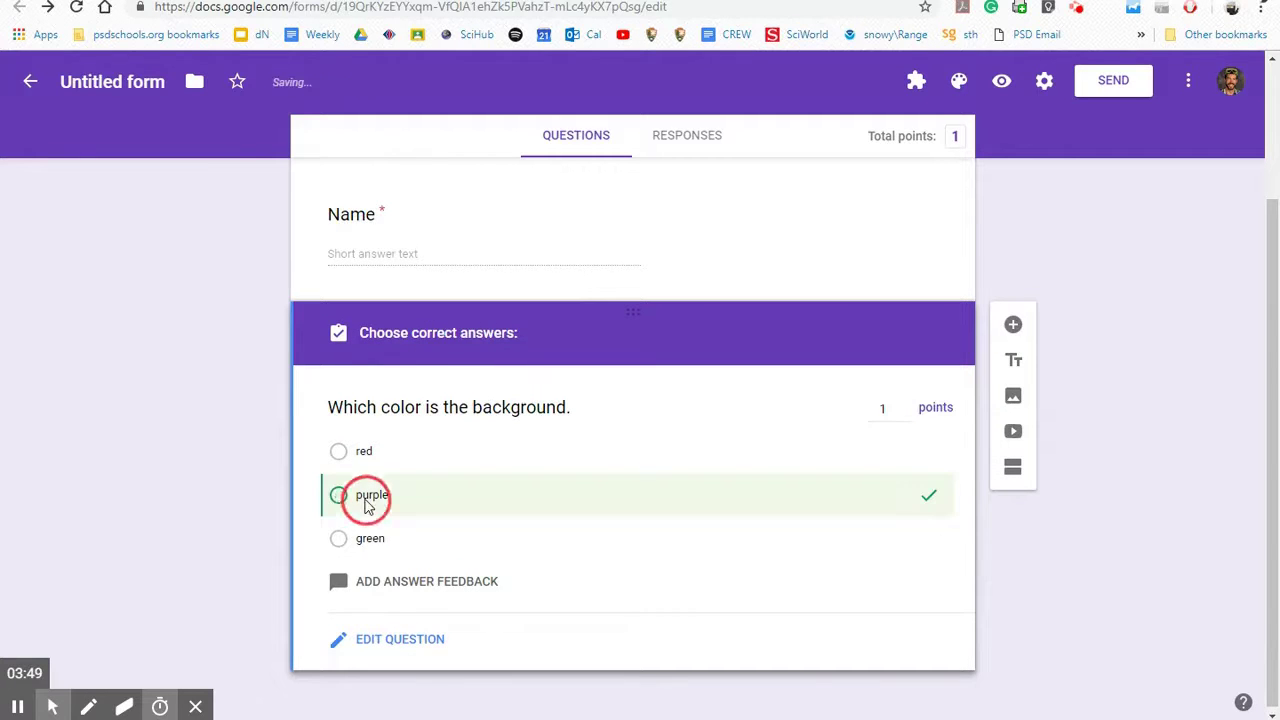
{"action": "left_click", "coordinate": [348, 455]}
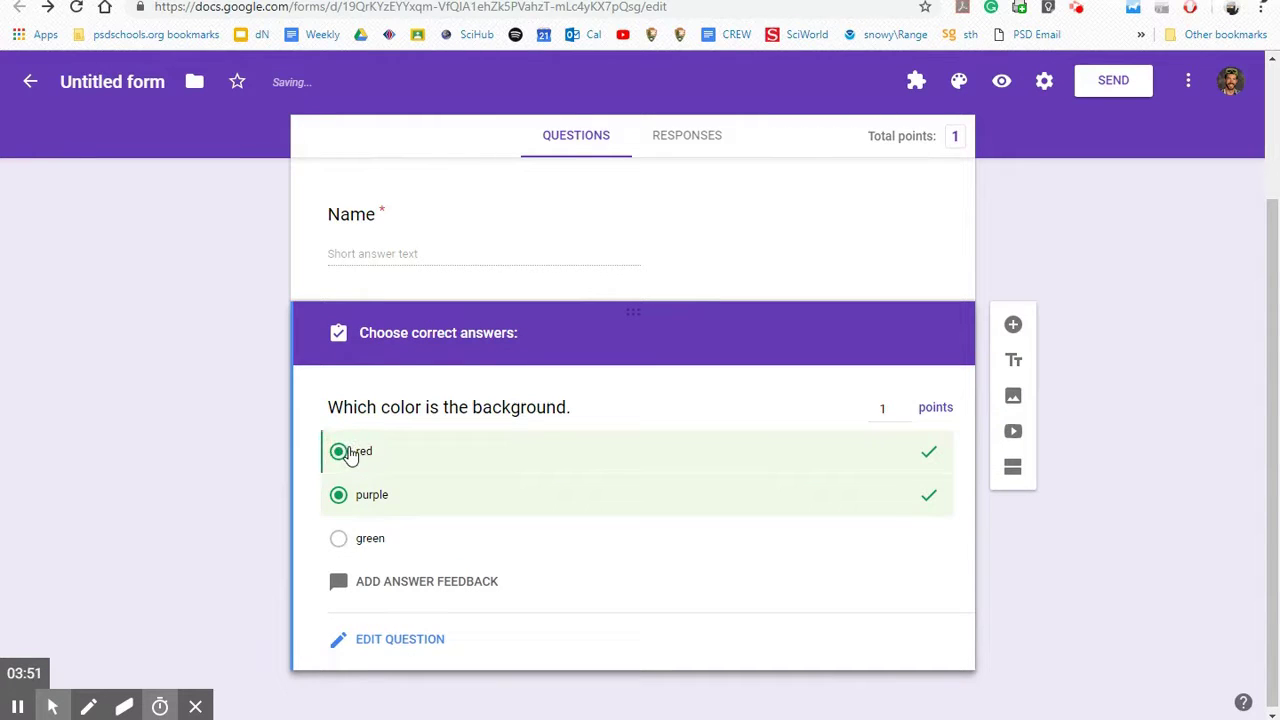
{"action": "left_click", "coordinate": [342, 452]}
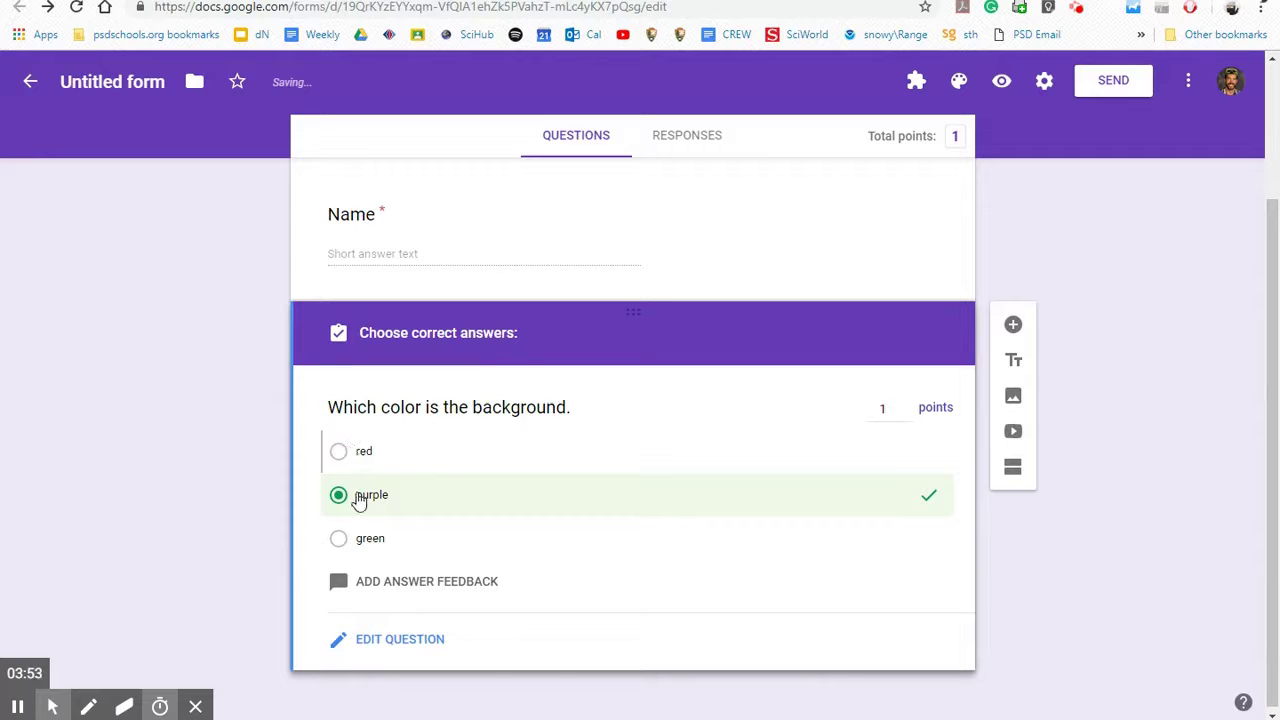
{"action": "left_click", "coordinate": [886, 410]}
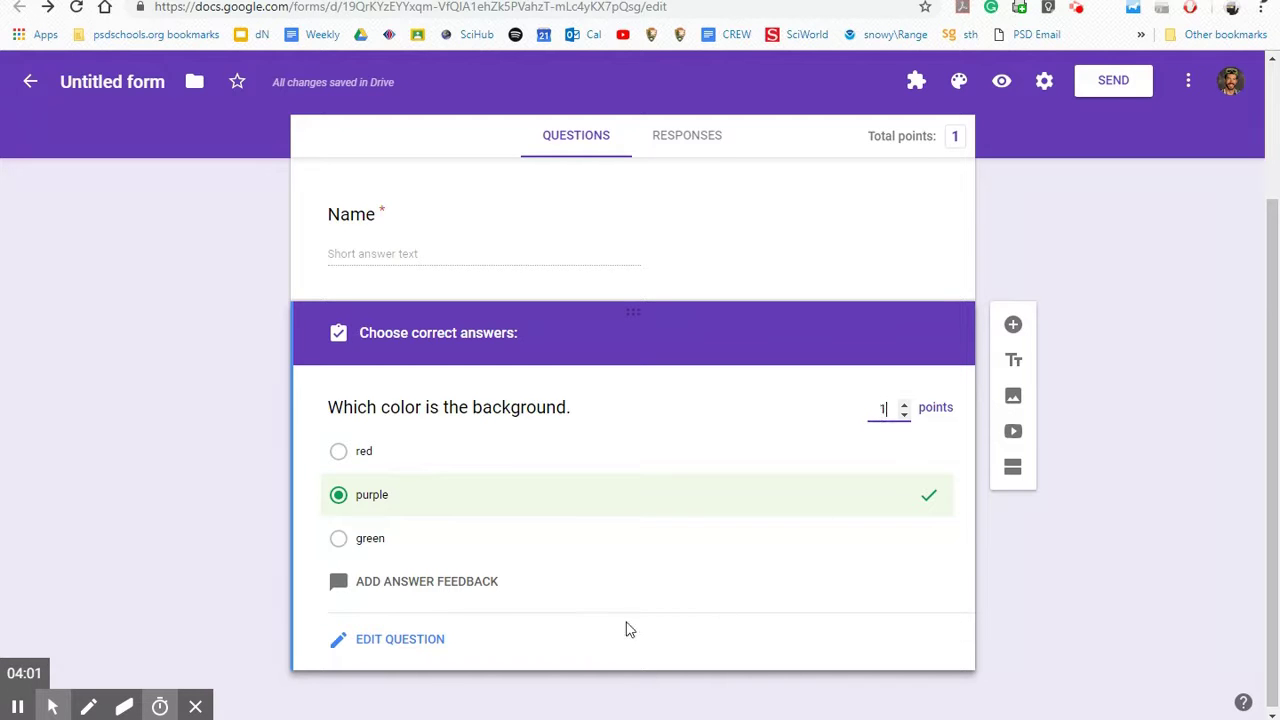
Step: Begin incorrect-answer feedback, typing 'Iook at the'
{"action": "left_click", "coordinate": [457, 590]}
{"action": "left_click", "coordinate": [477, 244]}
{"action": "type", "text": "I"}
{"action": "type", "text": "ook at the background"}
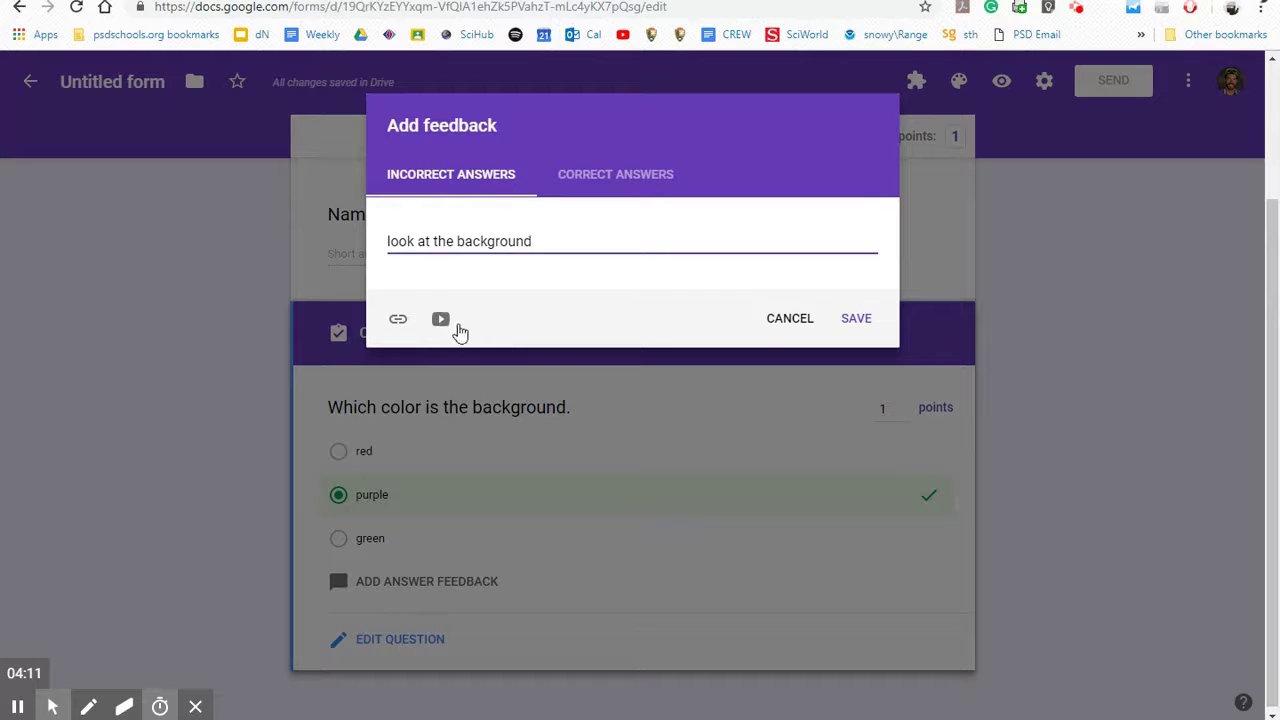
Step: Add correct-answer feedback 'cowabungaH' and save the answer feedback
{"action": "left_click", "coordinate": [614, 180]}
{"action": "left_click", "coordinate": [521, 248]}
{"action": "type", "text": "cowabu"}
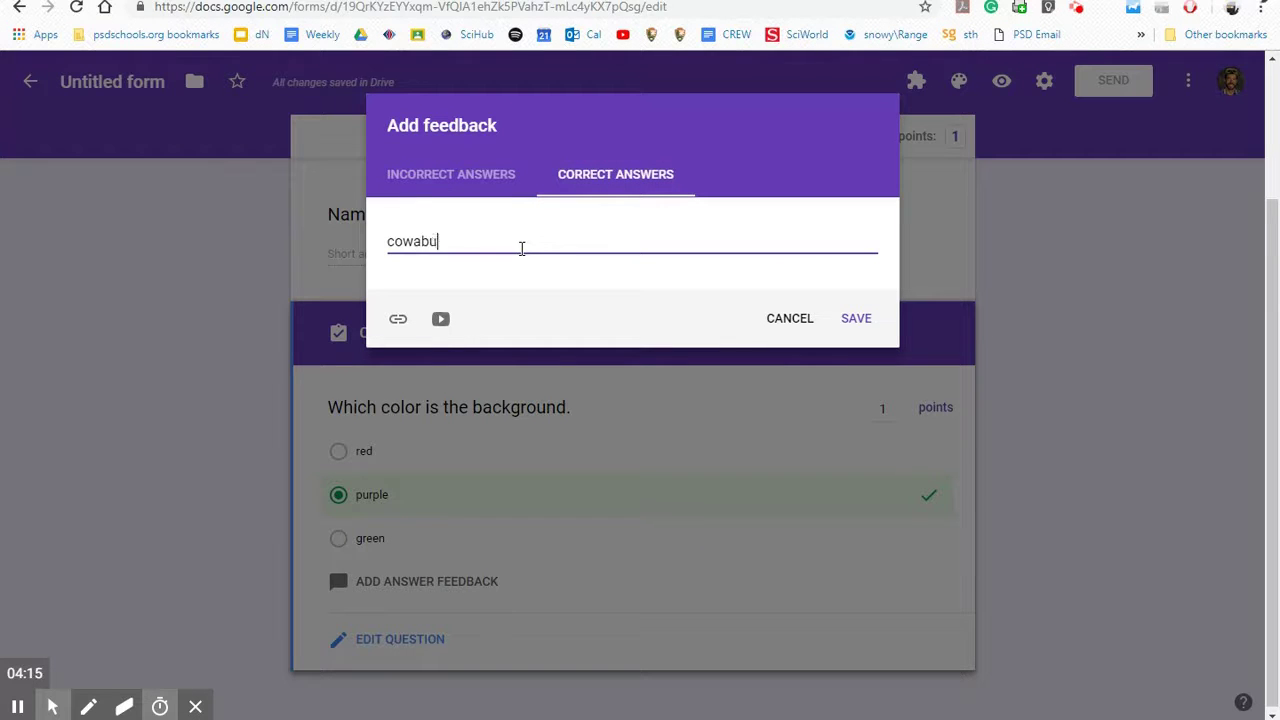
{"action": "type", "text": "ngaH!"}
{"action": "left_click", "coordinate": [862, 320]}
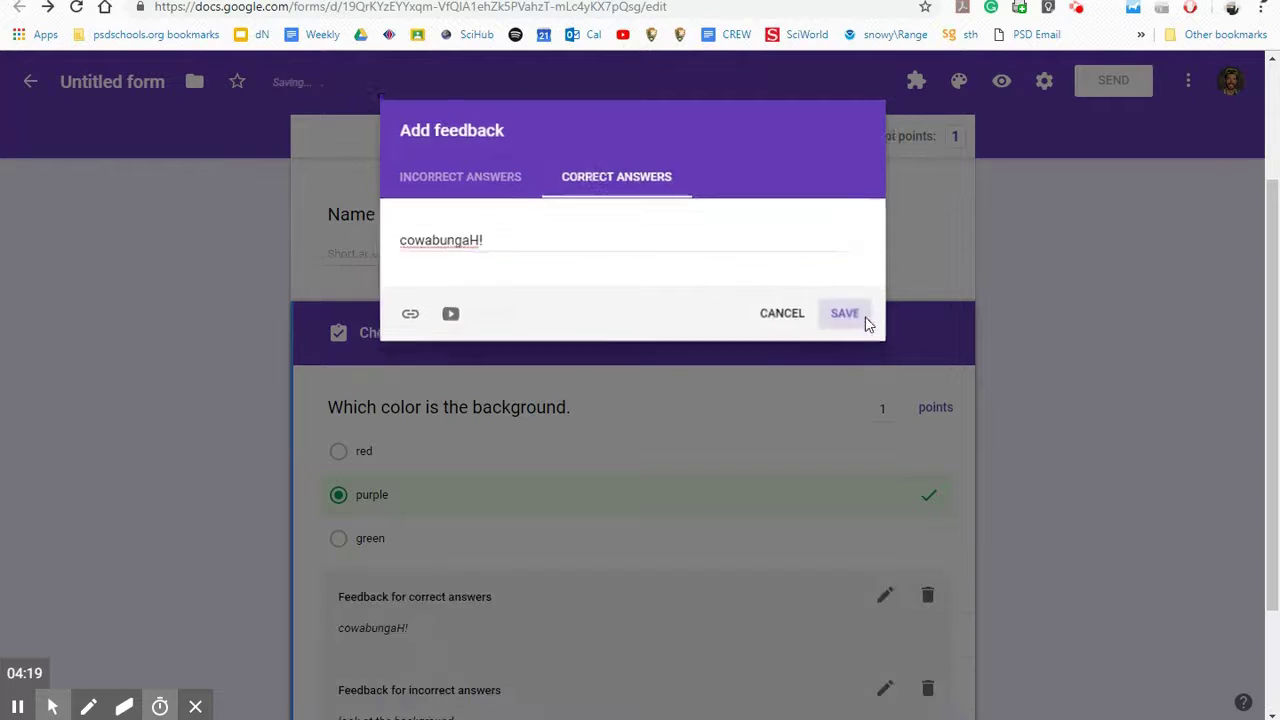
Step: Delete both the incorrect- and correct-answer feedback notes and return to editing the question
{"action": "scroll", "coordinate": [514, 623], "scroll_direction": "down", "scroll_amount": 1}
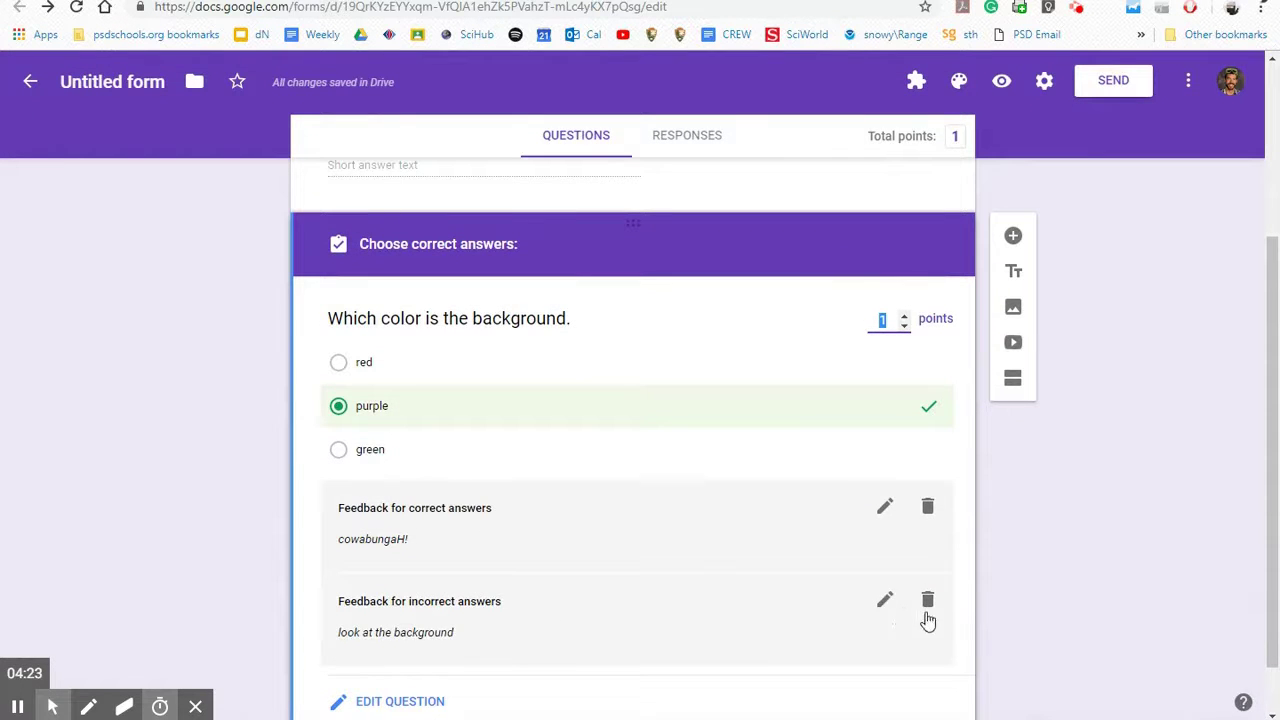
{"action": "left_click", "coordinate": [927, 601]}
{"action": "left_click", "coordinate": [930, 539]}
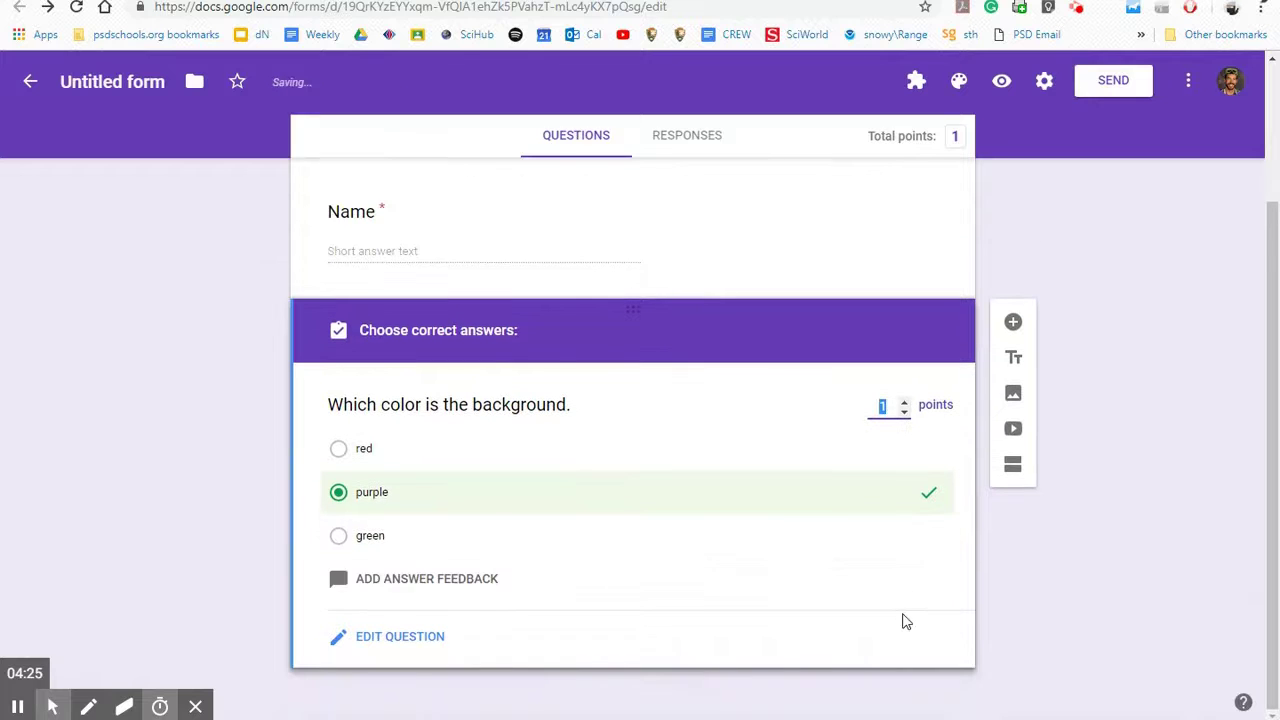
{"action": "left_click", "coordinate": [382, 640]}
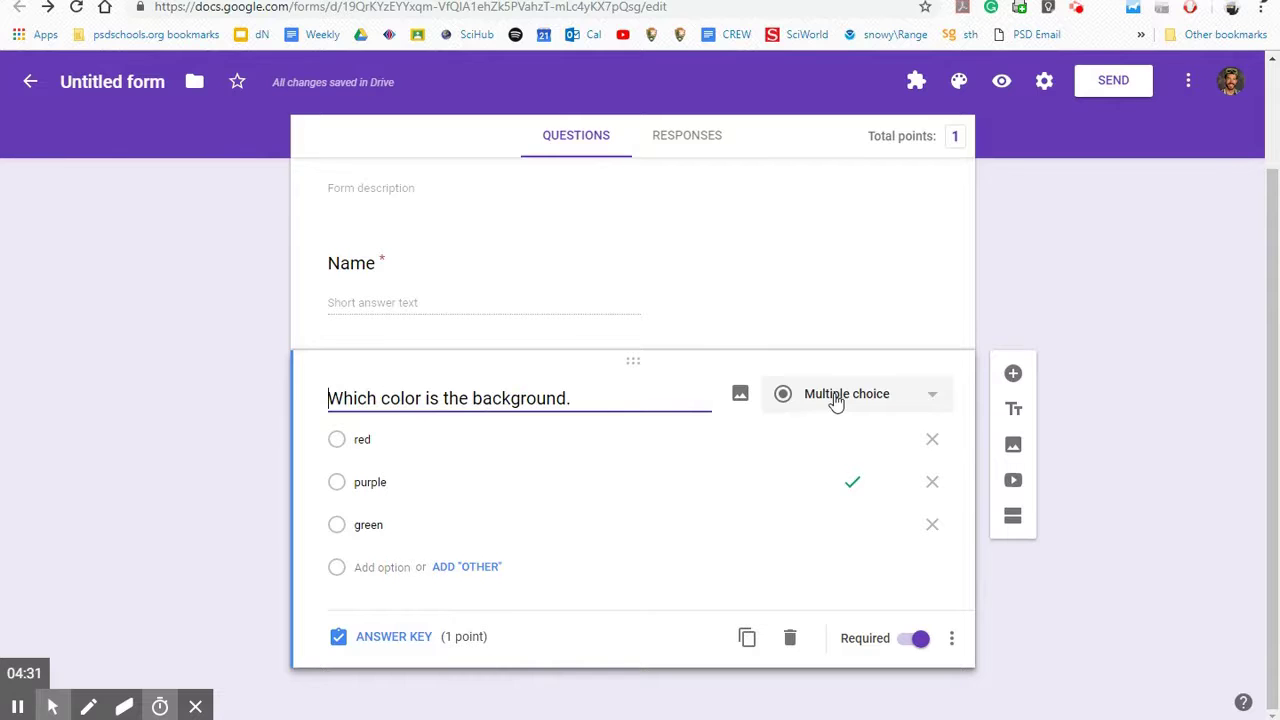
{"action": "left_click", "coordinate": [951, 638]}
Step: Duplicate the colour question and retitle the copy 'Which color is the text.'
{"action": "left_click", "coordinate": [850, 666]}
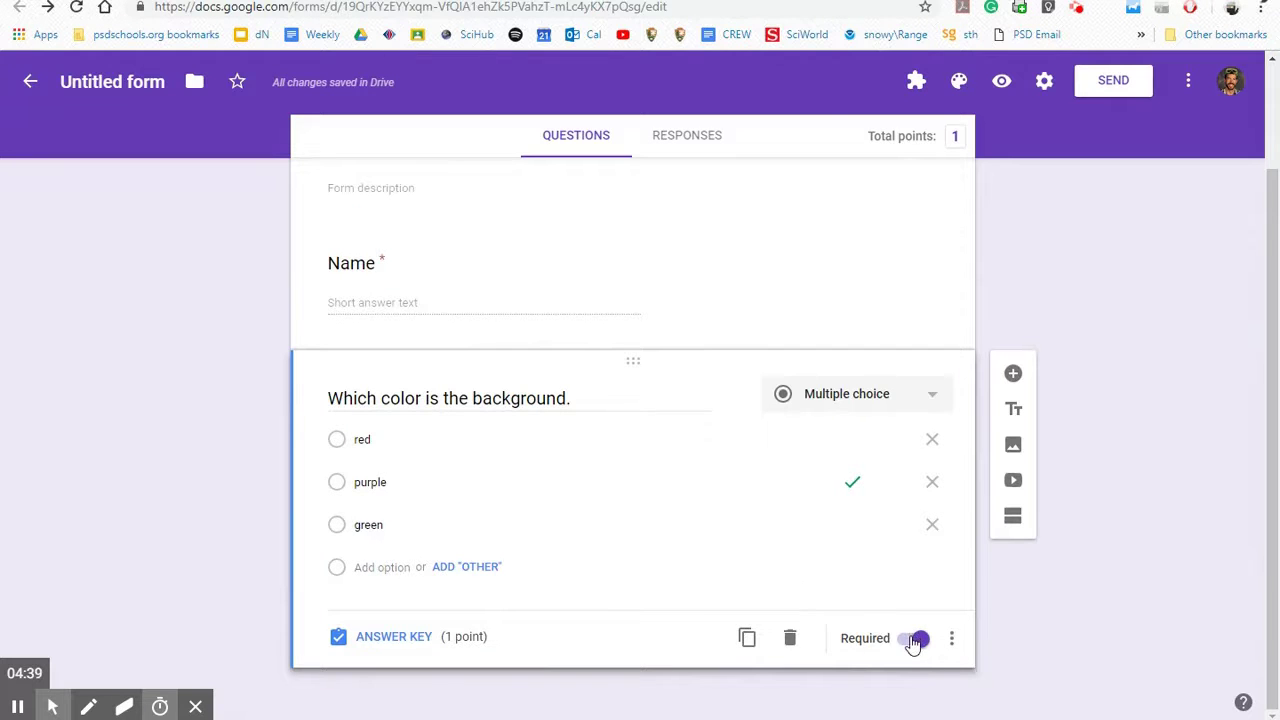
{"action": "left_click", "coordinate": [748, 639]}
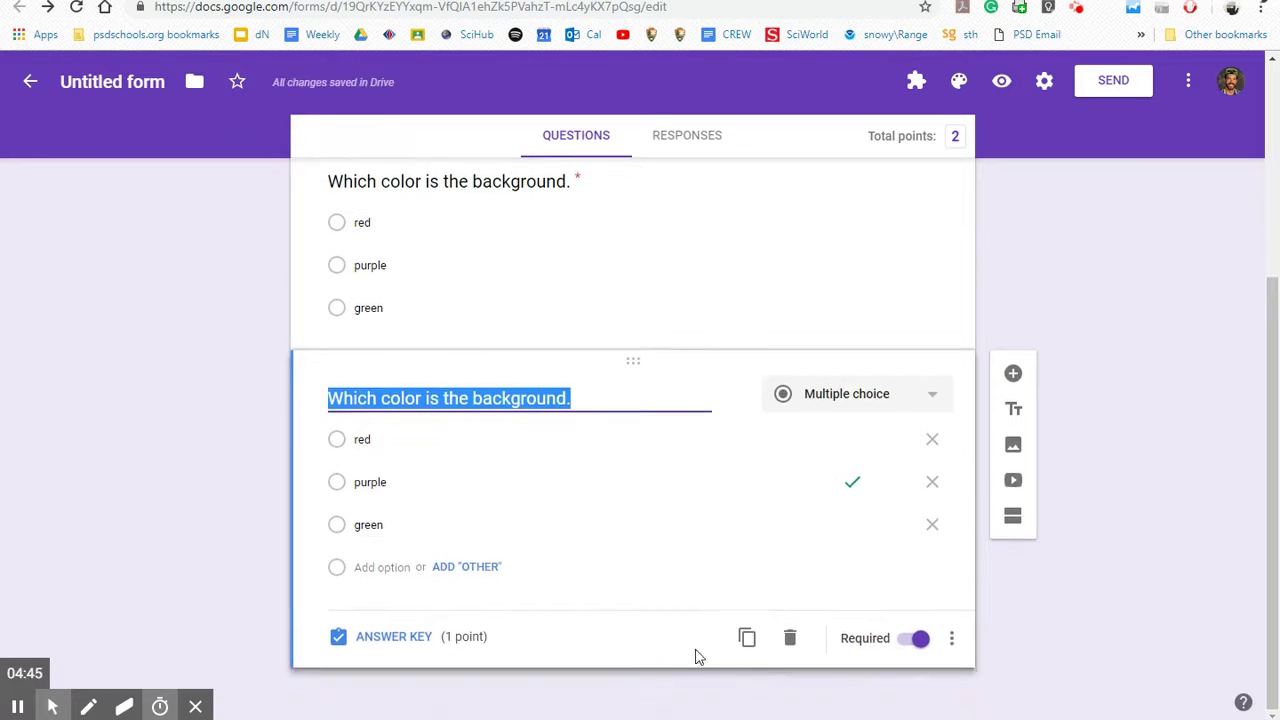
{"action": "left_click", "coordinate": [951, 638]}
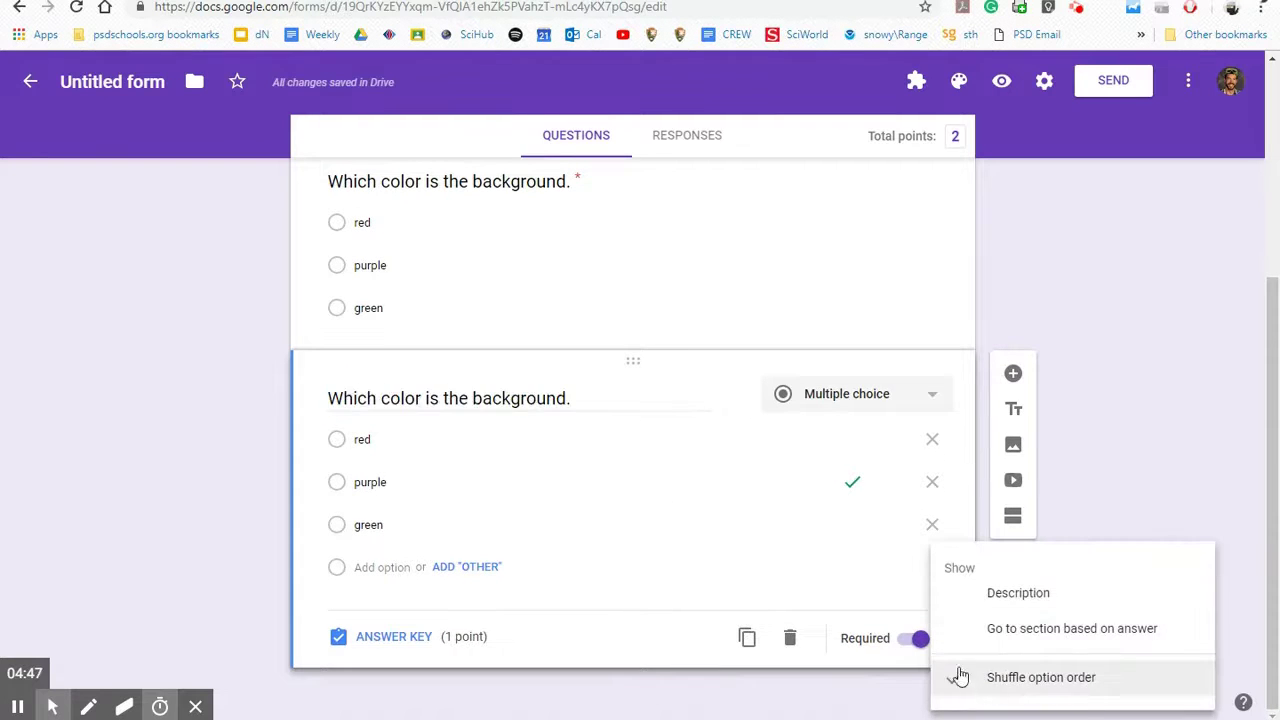
{"action": "left_click", "coordinate": [886, 670]}
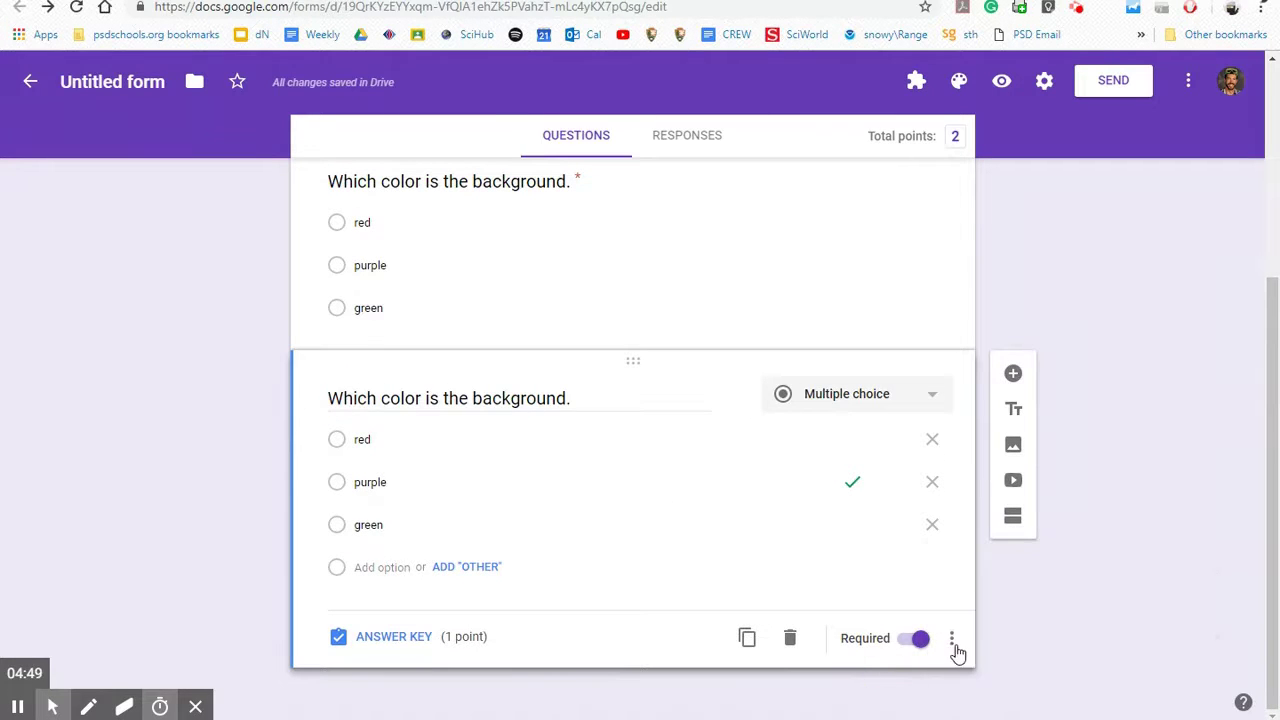
{"action": "left_click", "coordinate": [467, 396]}
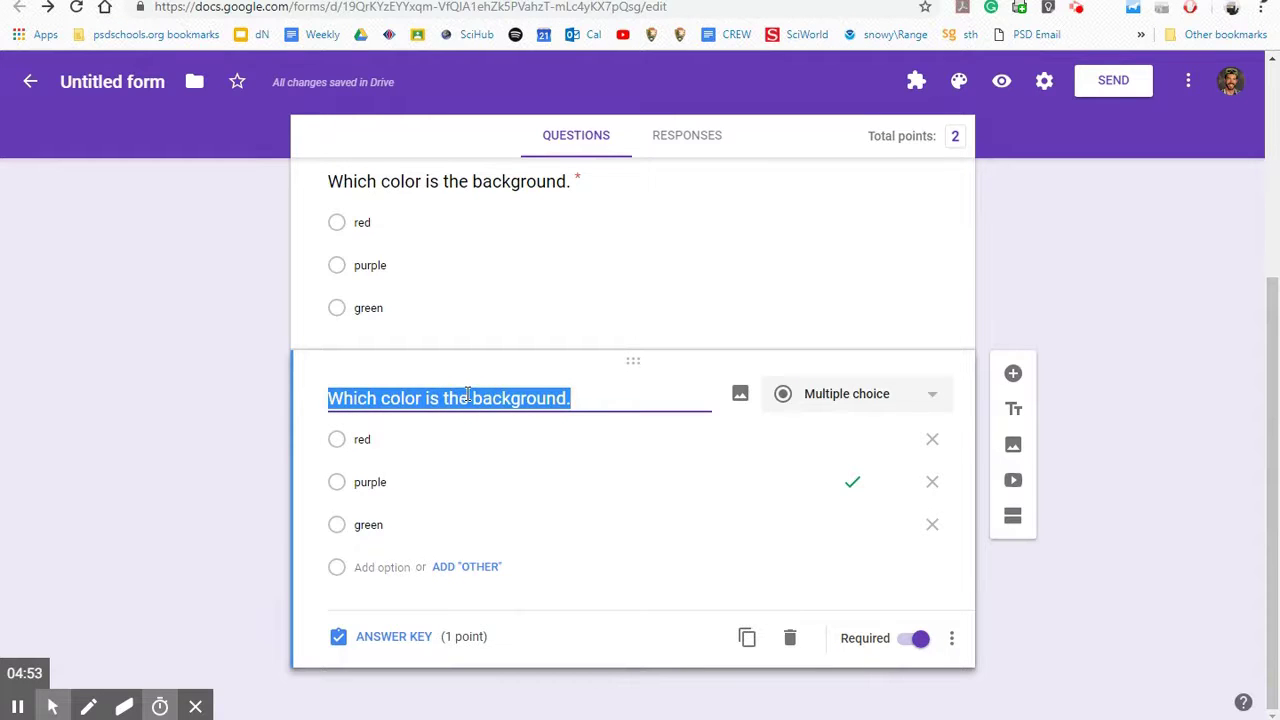
{"action": "left_click", "coordinate": [467, 396]}
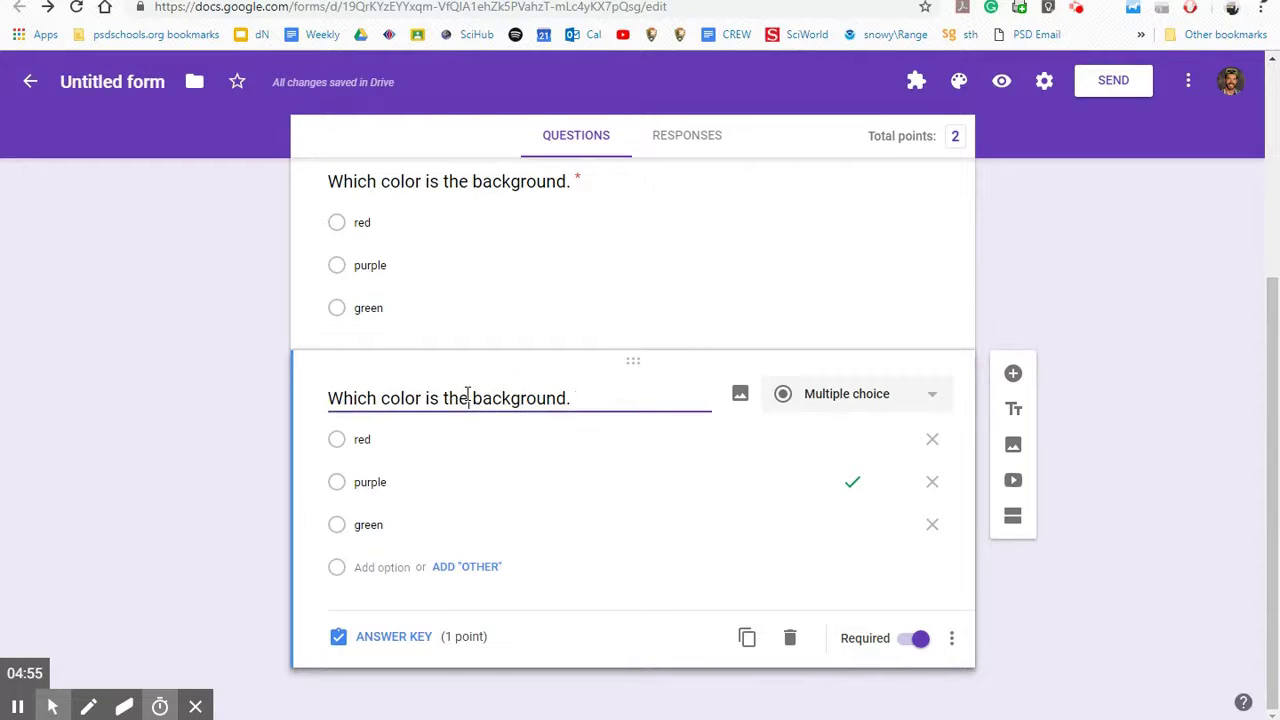
{"action": "left_click_drag", "start_coordinate": [470, 396], "coordinate": [564, 391]}
{"action": "type", "text": "text."}
Step: Set red as the copied question's only correct answer and return to editing it
{"action": "left_click", "coordinate": [405, 638]}
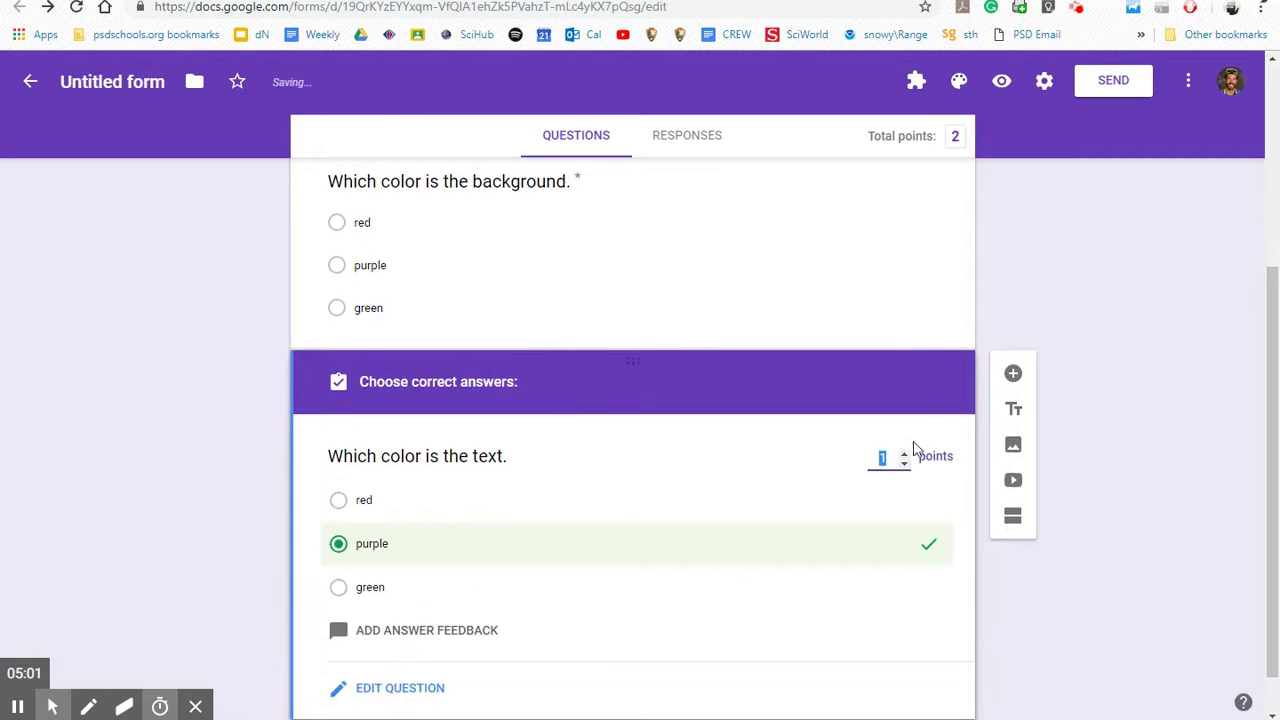
{"action": "left_click", "coordinate": [389, 515]}
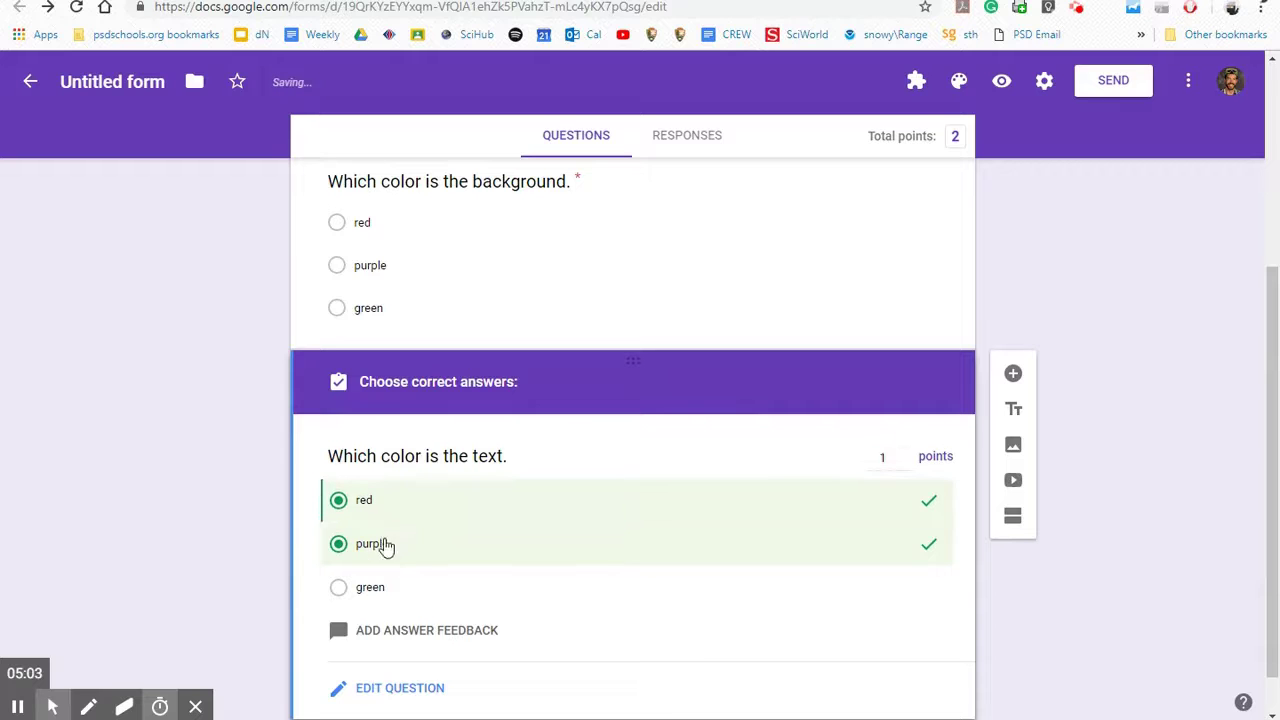
{"action": "left_click", "coordinate": [386, 548]}
{"action": "scroll", "coordinate": [480, 654], "scroll_direction": "down", "scroll_amount": 1}
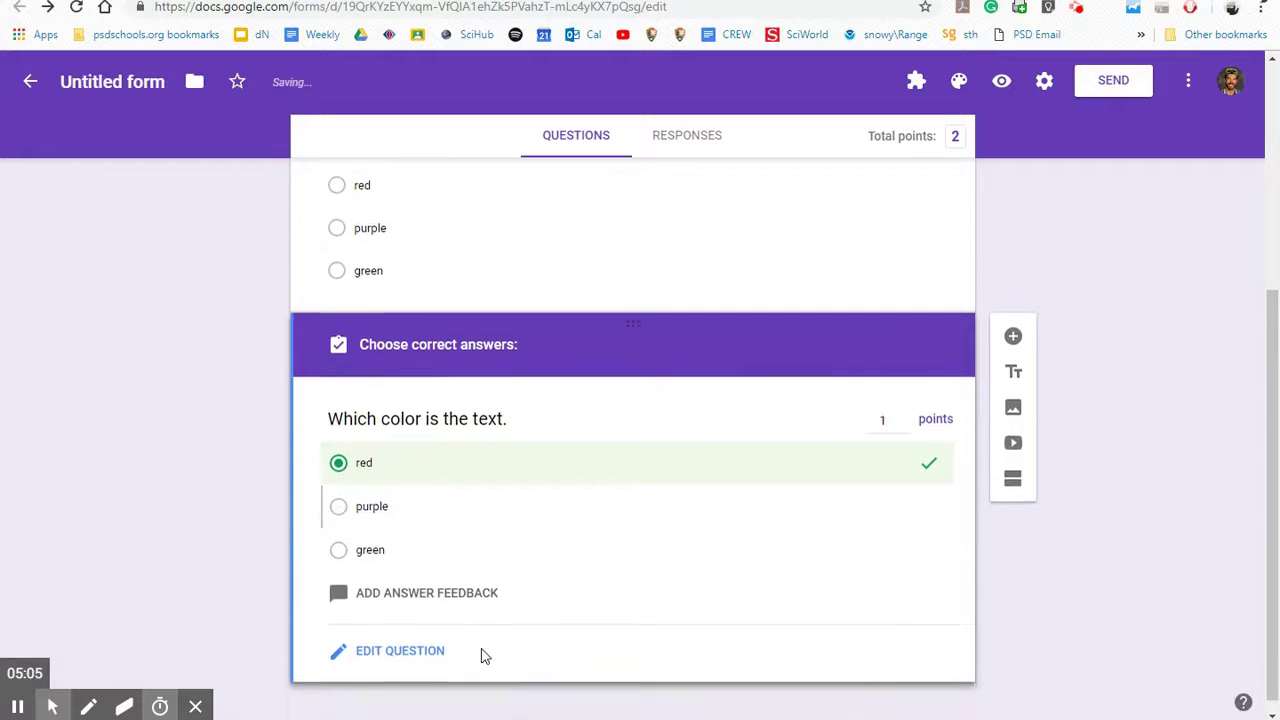
{"action": "left_click", "coordinate": [400, 637]}
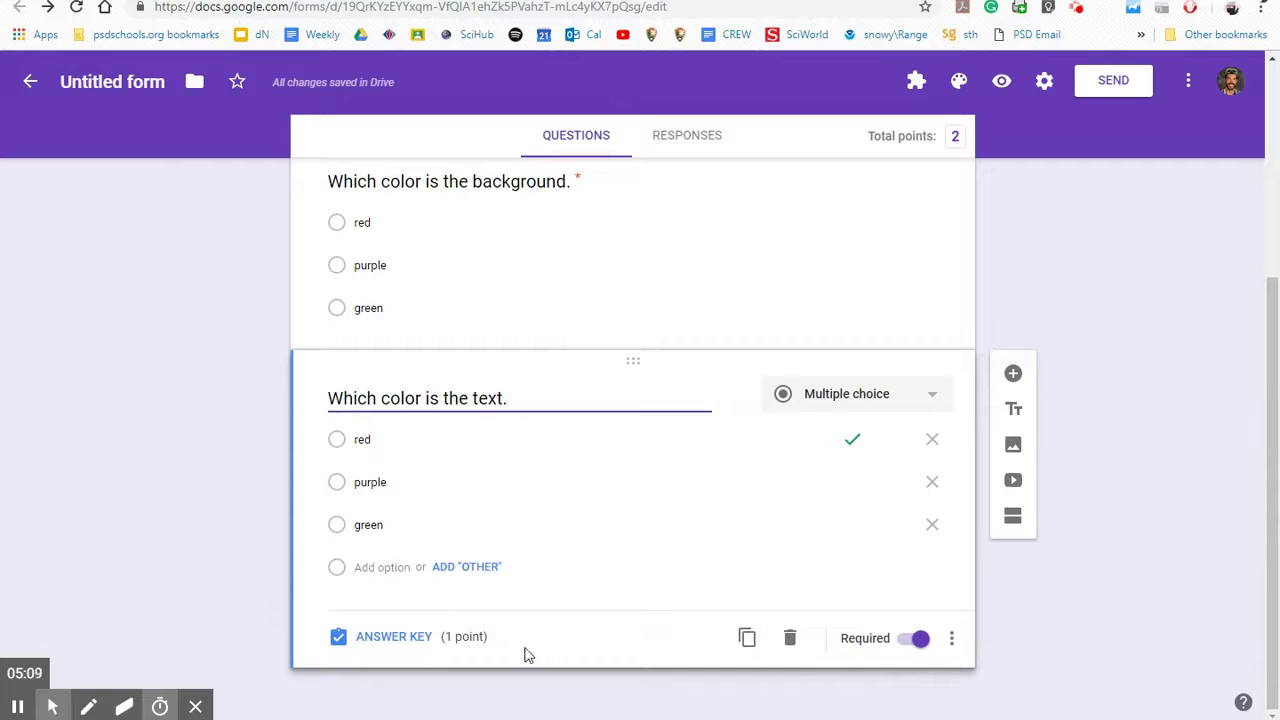
{"action": "scroll", "coordinate": [657, 526], "scroll_direction": "up", "scroll_amount": 2}
{"action": "scroll", "coordinate": [575, 396], "scroll_direction": "down", "scroll_amount": 1}
{"action": "scroll", "coordinate": [518, 690], "scroll_direction": "down", "scroll_amount": 1}
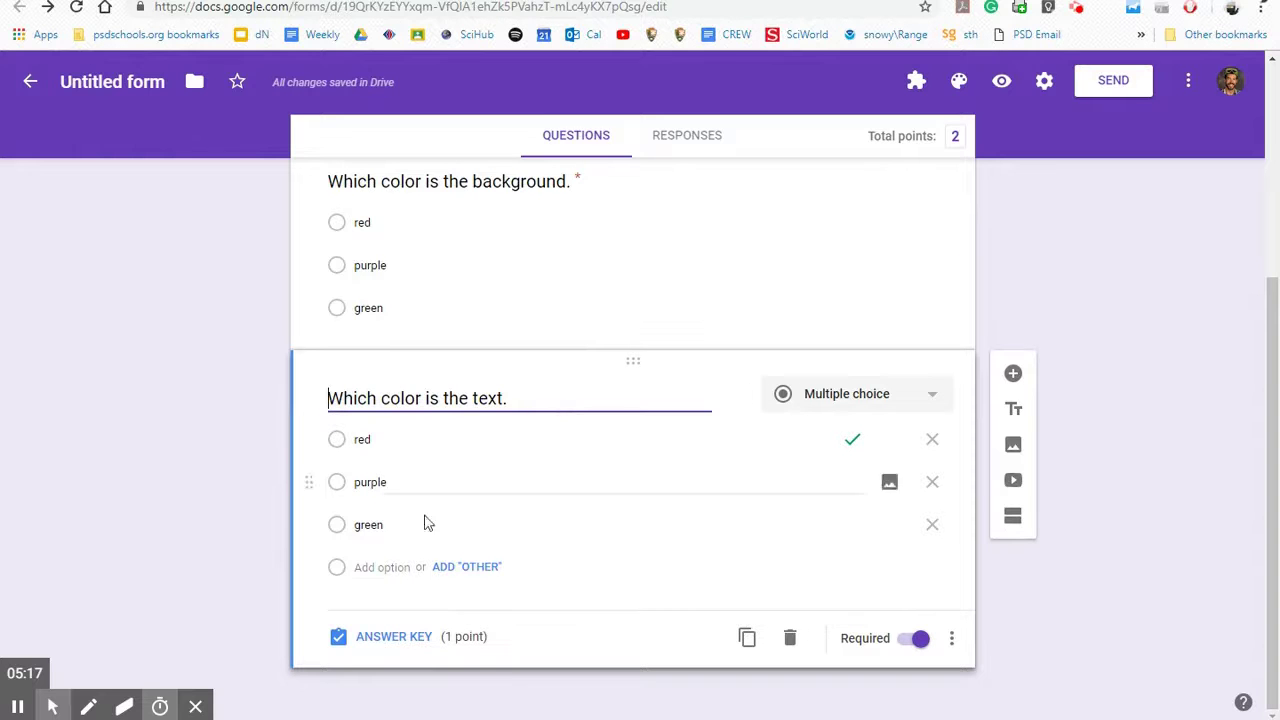
Step: Add a second section to the form and title it 'Shapes'
{"action": "left_click", "coordinate": [1013, 516]}
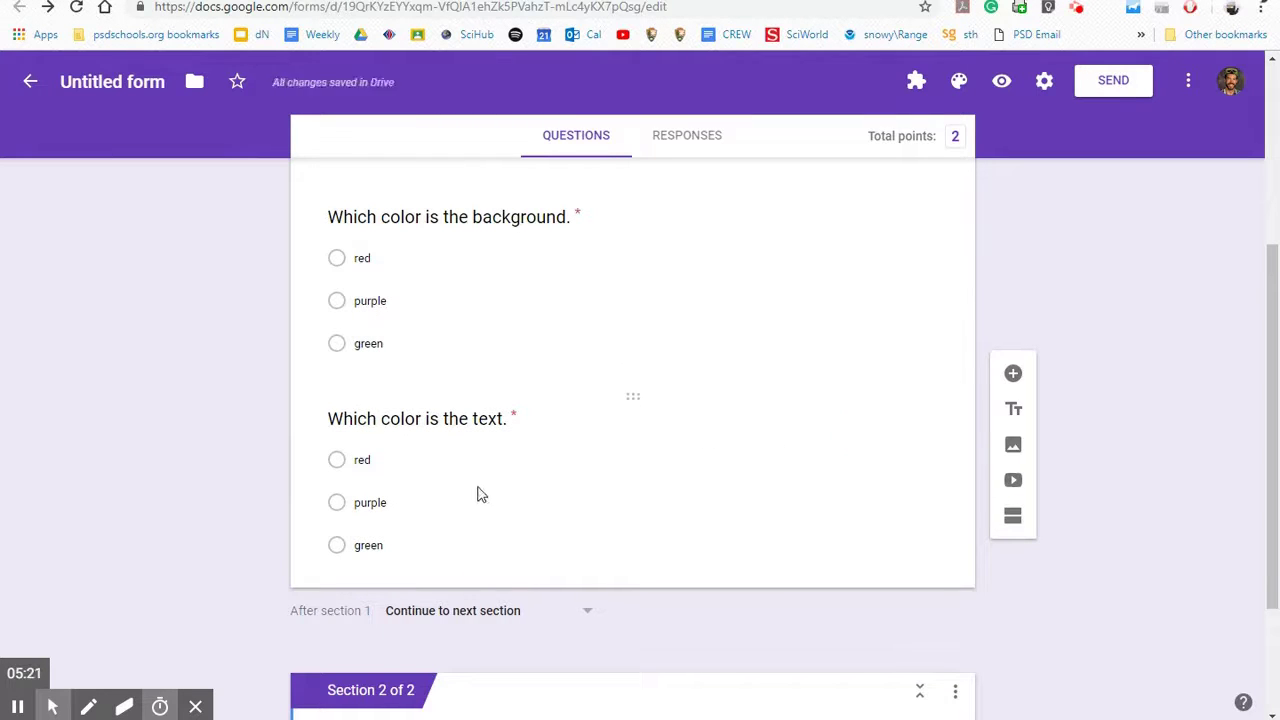
{"action": "scroll", "coordinate": [909, 583], "scroll_direction": "down", "scroll_amount": 2}
{"action": "left_click", "coordinate": [458, 590]}
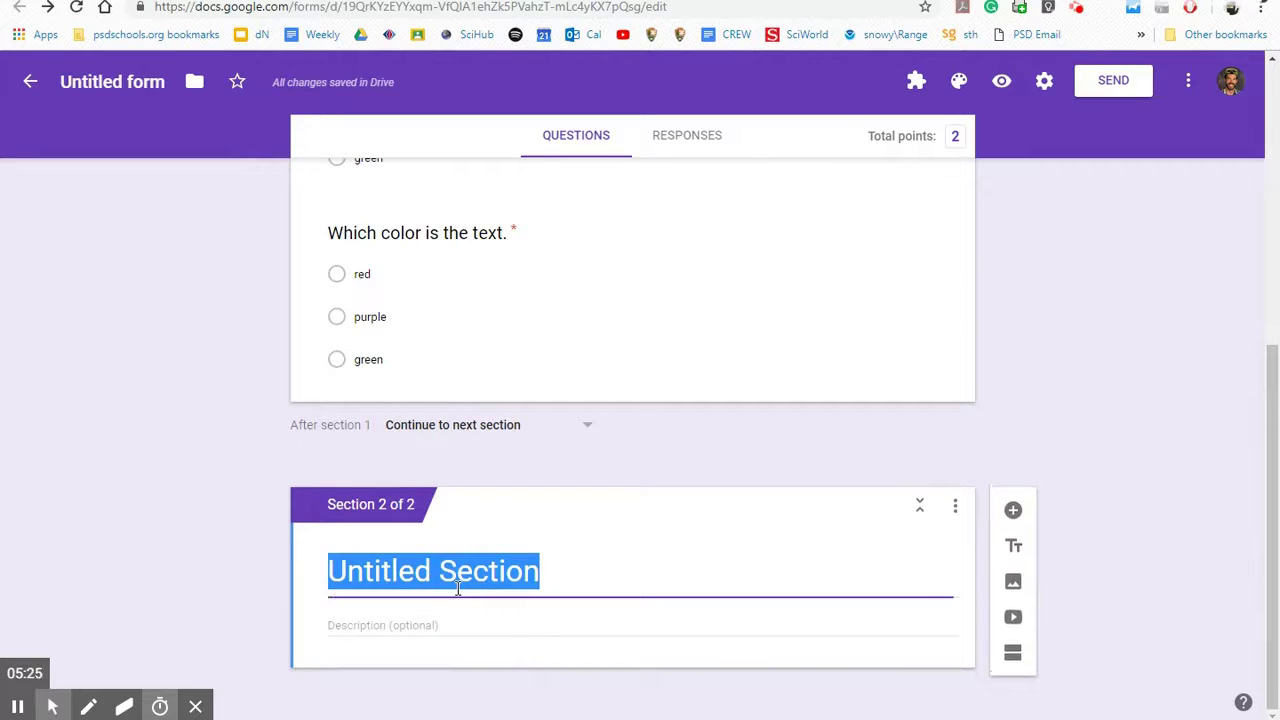
{"action": "type", "text": "Shapes"}
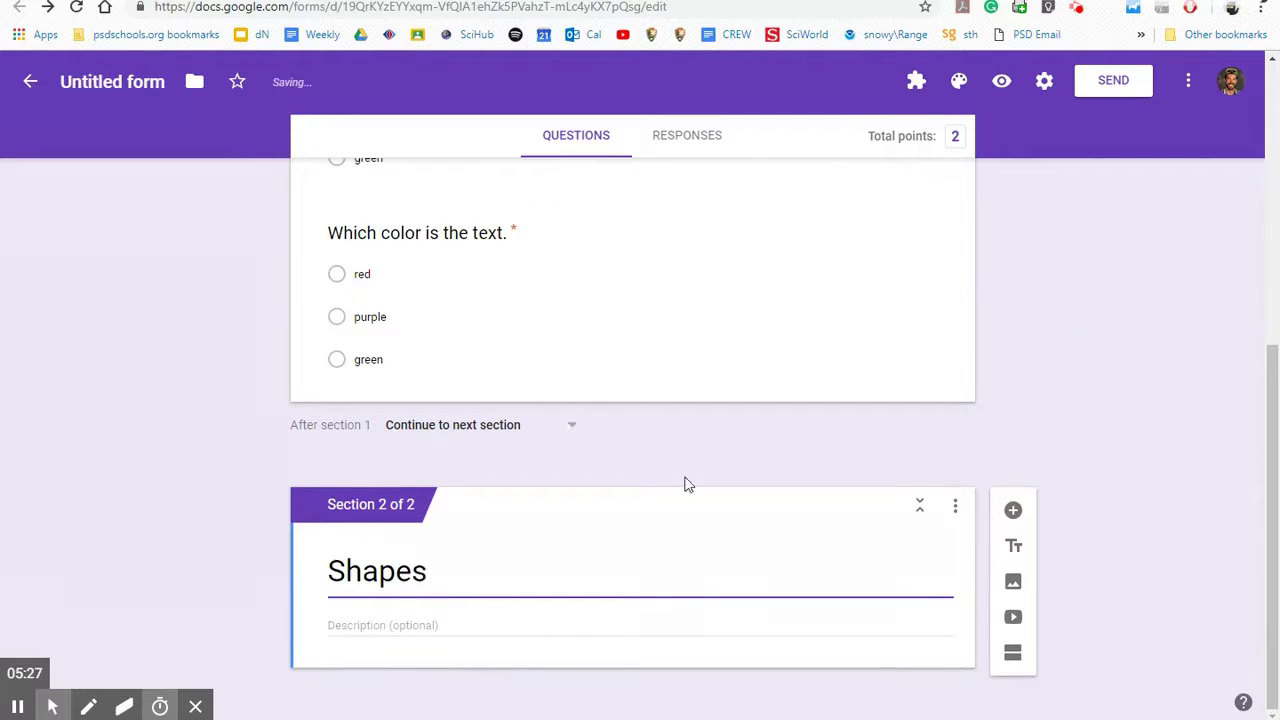
Step: Add a question 'Which shape has three sides?' to the Shapes section
{"action": "left_click", "coordinate": [1012, 512]}
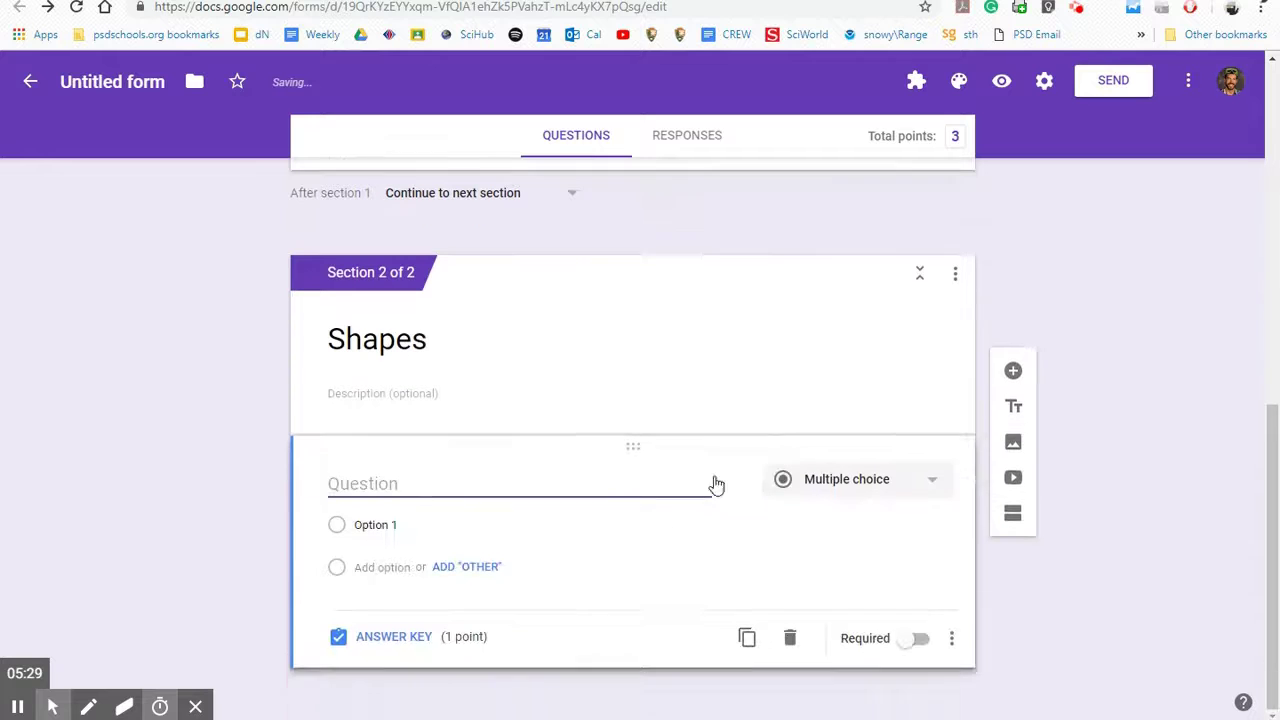
{"action": "left_click", "coordinate": [514, 471]}
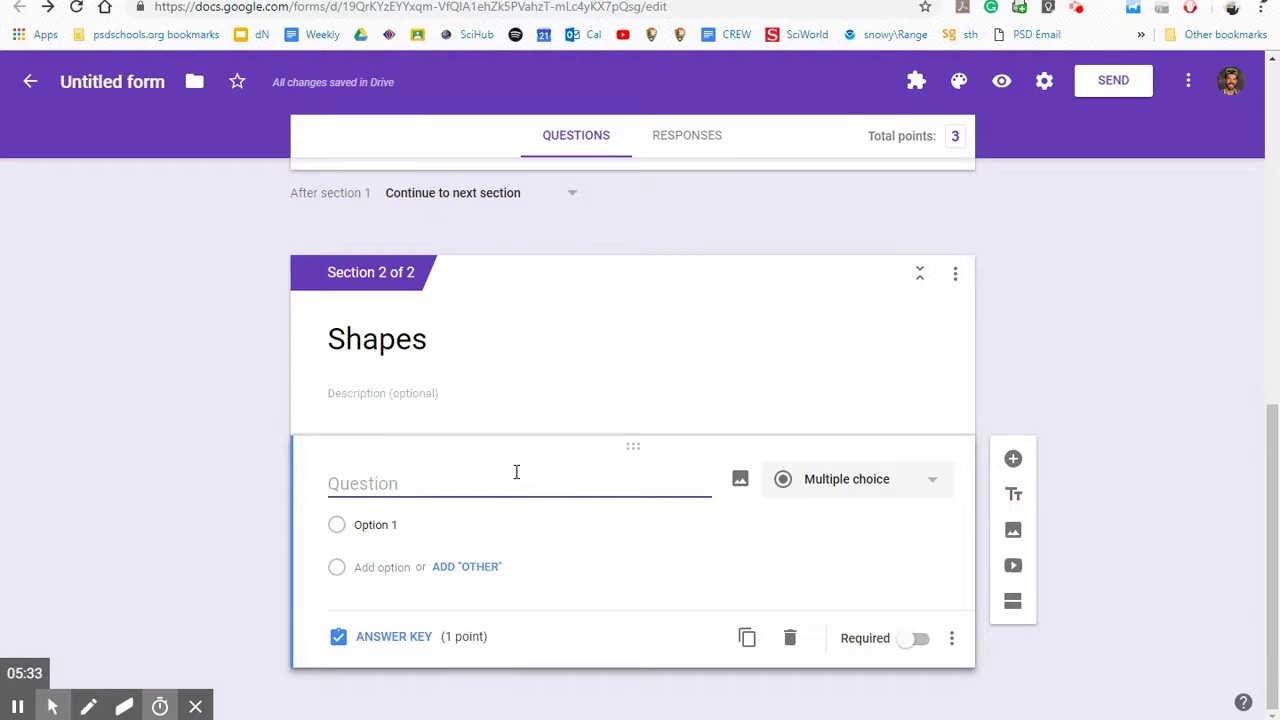
{"action": "type", "text": "Which shape has three sides?"}
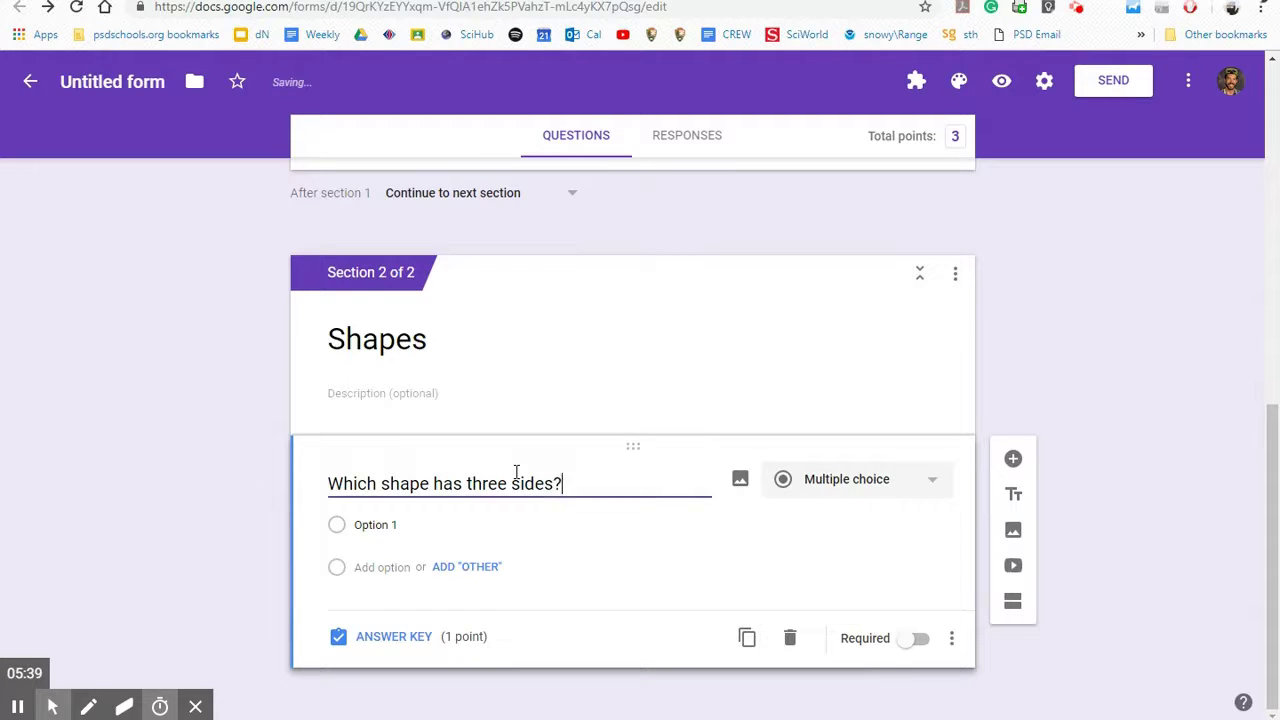
{"action": "left_click", "coordinate": [399, 526]}
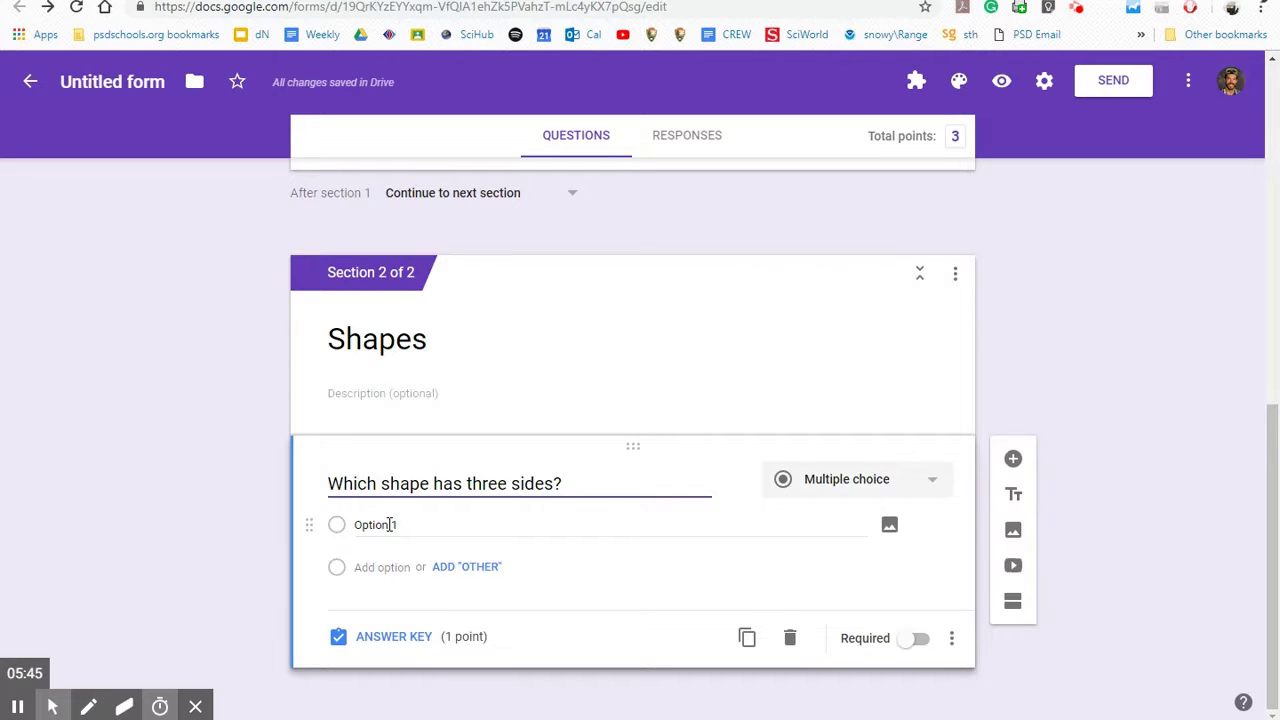
{"action": "left_click", "coordinate": [600, 489]}
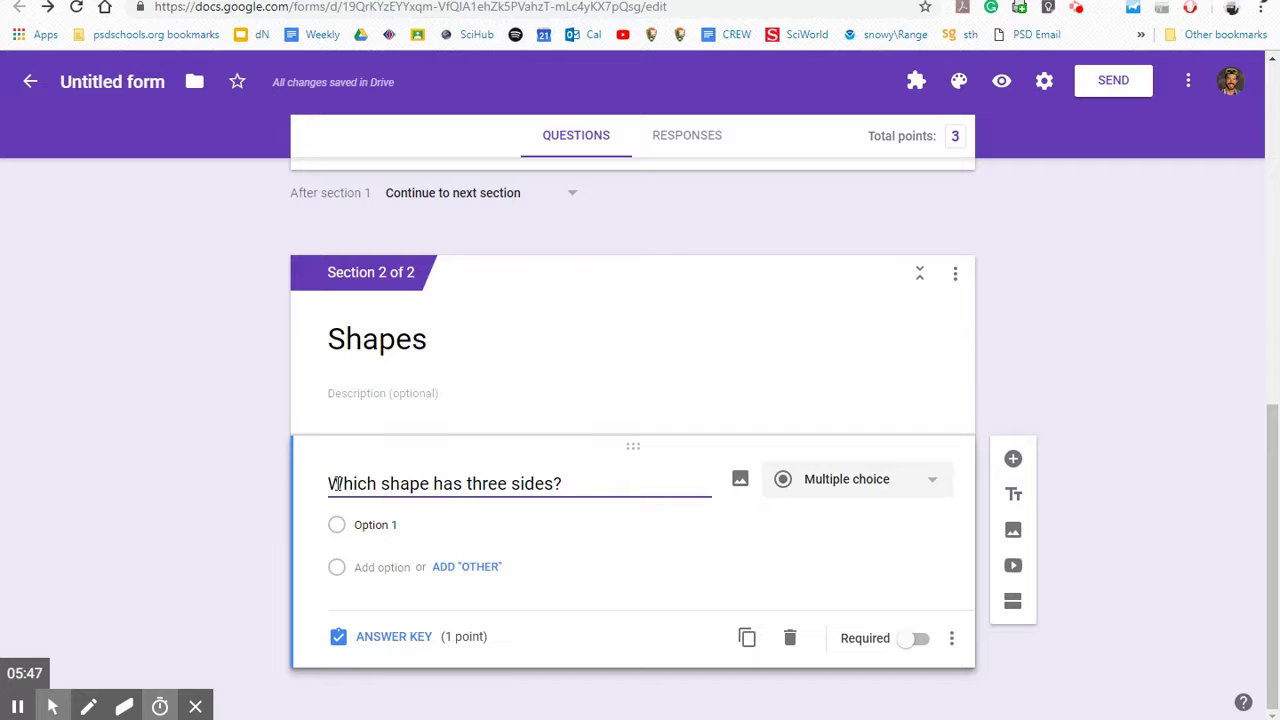
Step: Change the three-sides question to a required Short answer and open its answer key
{"action": "left_click", "coordinate": [873, 497]}
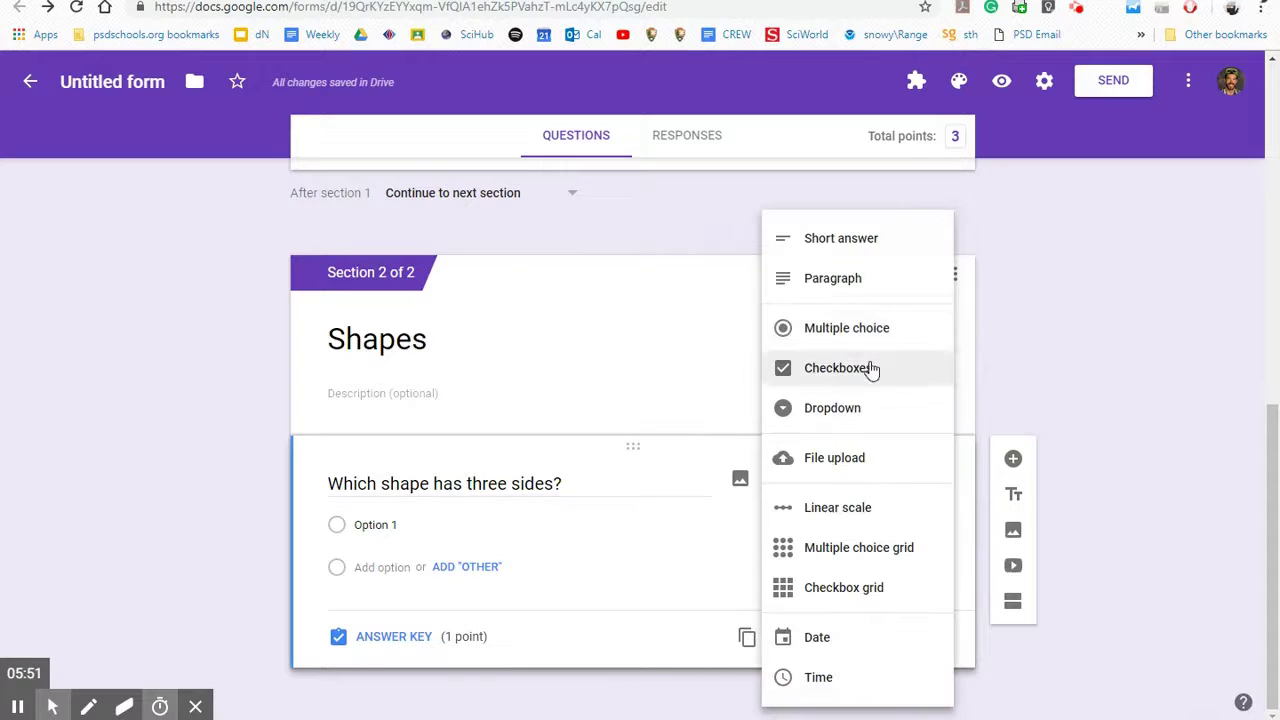
{"action": "left_click", "coordinate": [845, 241]}
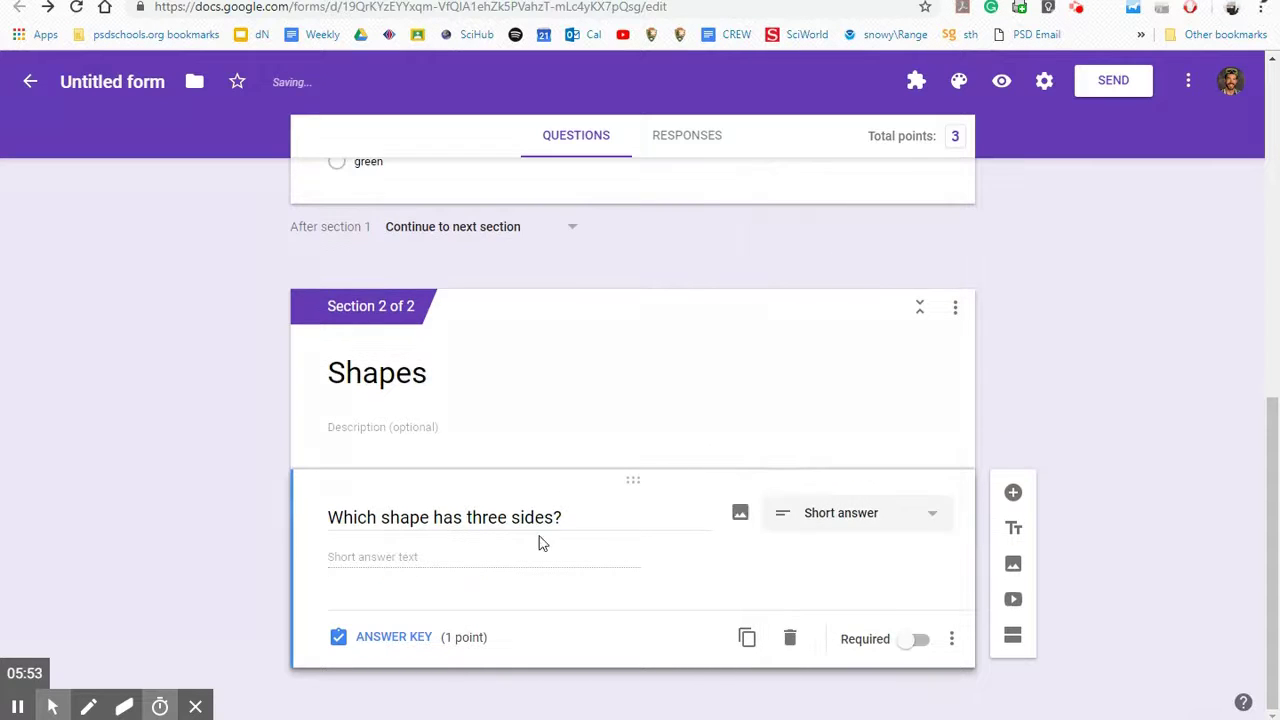
{"action": "left_click", "coordinate": [914, 645]}
{"action": "left_click", "coordinate": [948, 645]}
{"action": "left_click", "coordinate": [920, 644]}
{"action": "left_click", "coordinate": [922, 646]}
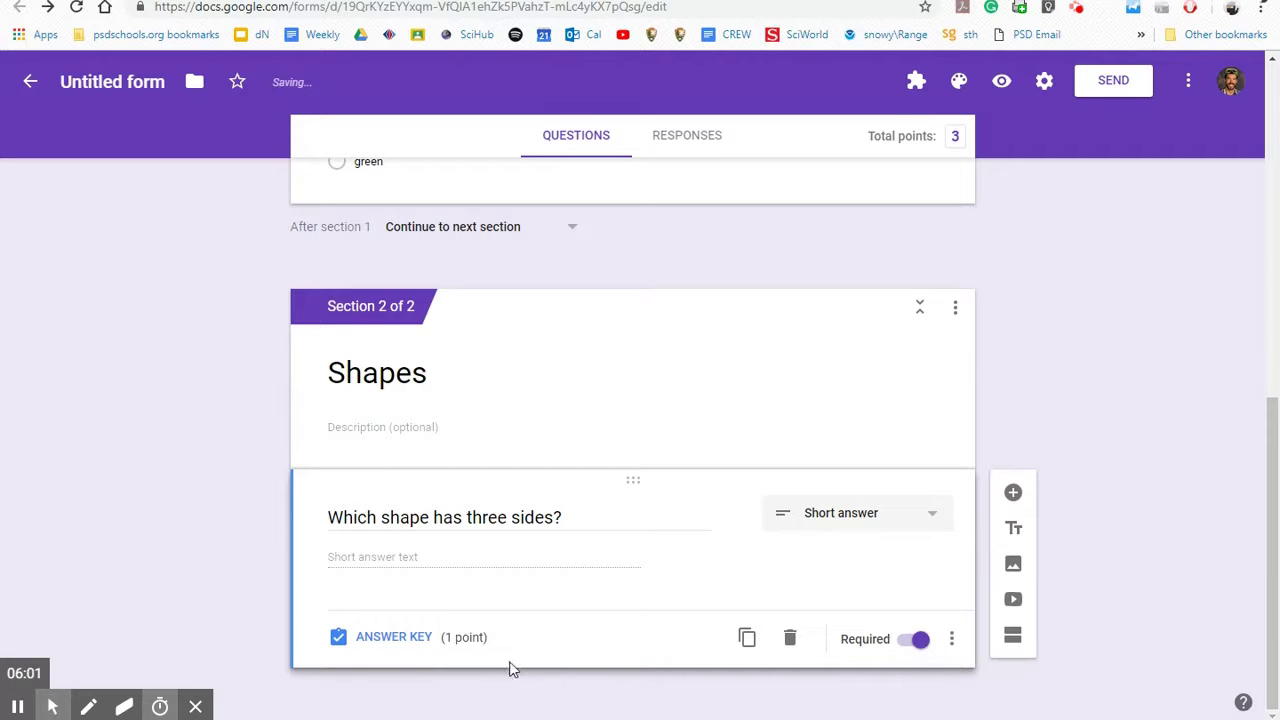
{"action": "left_click", "coordinate": [380, 642]}
Step: Accept triangle, Triangle, a triangle and a Triangle as correct, marking all other answers incorrect
{"action": "left_click", "coordinate": [392, 581]}
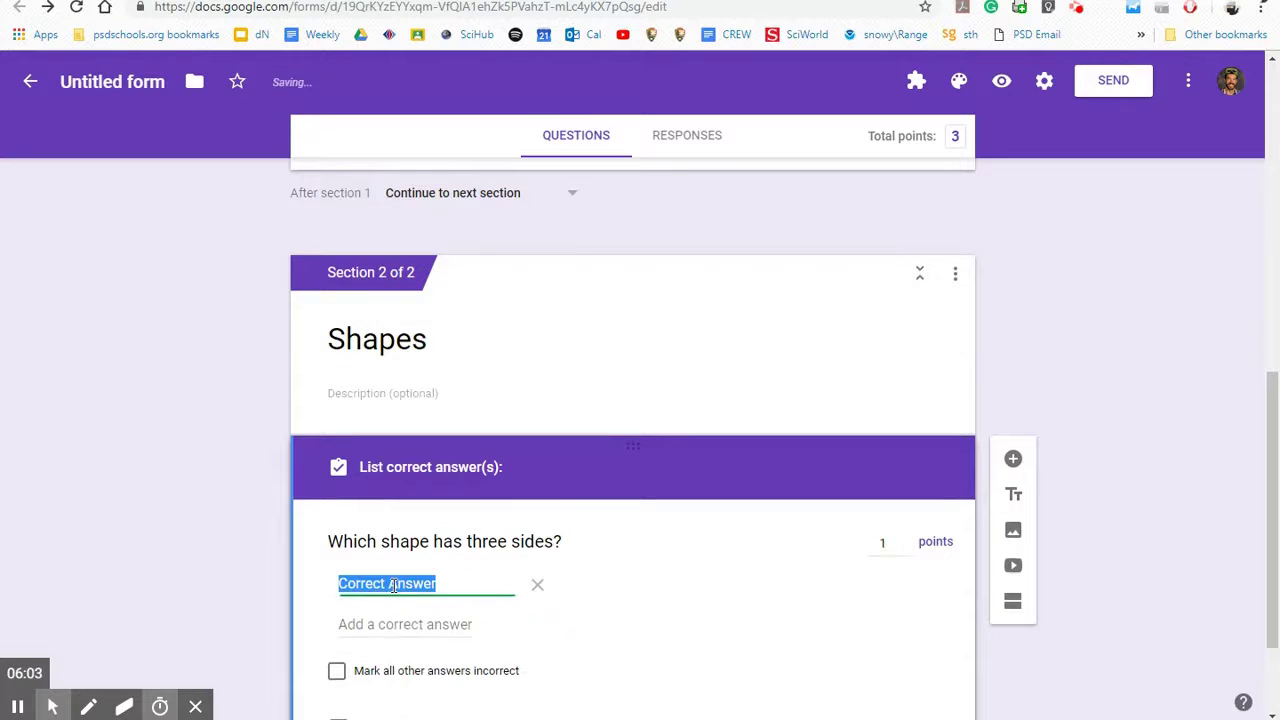
{"action": "type", "text": "triangle"}
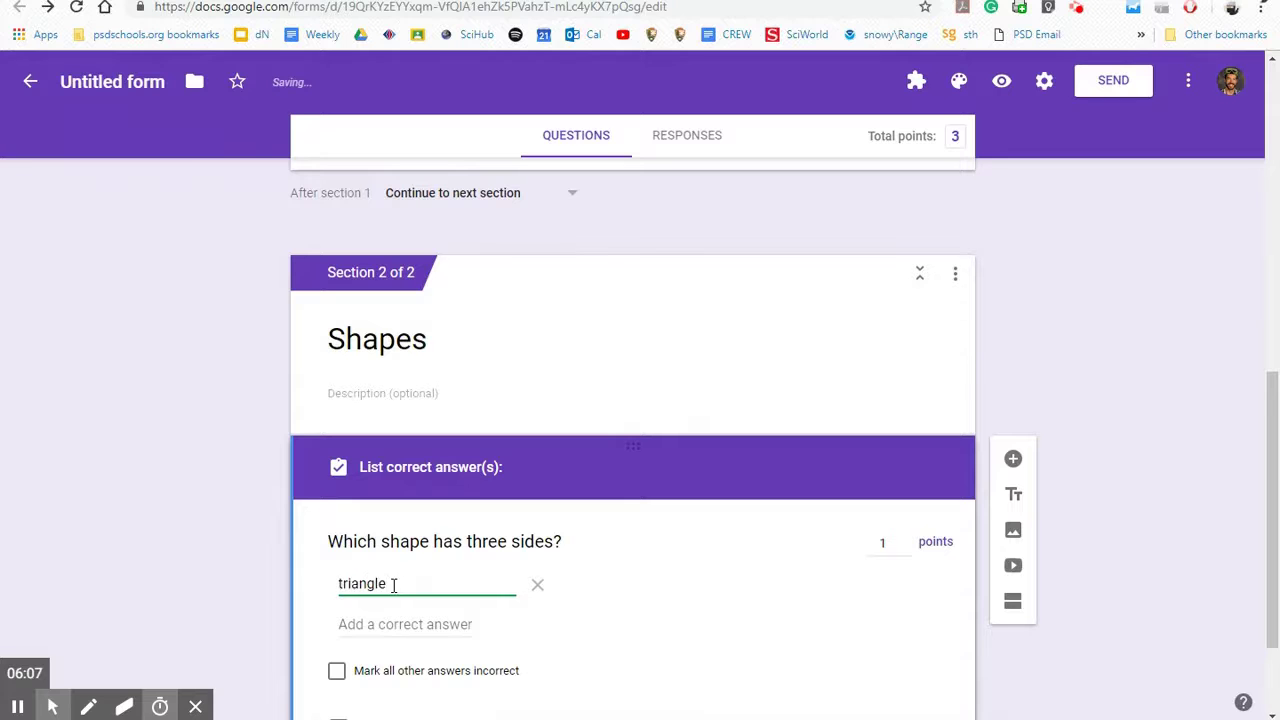
{"action": "scroll", "coordinate": [391, 587], "scroll_direction": "down", "scroll_amount": 1}
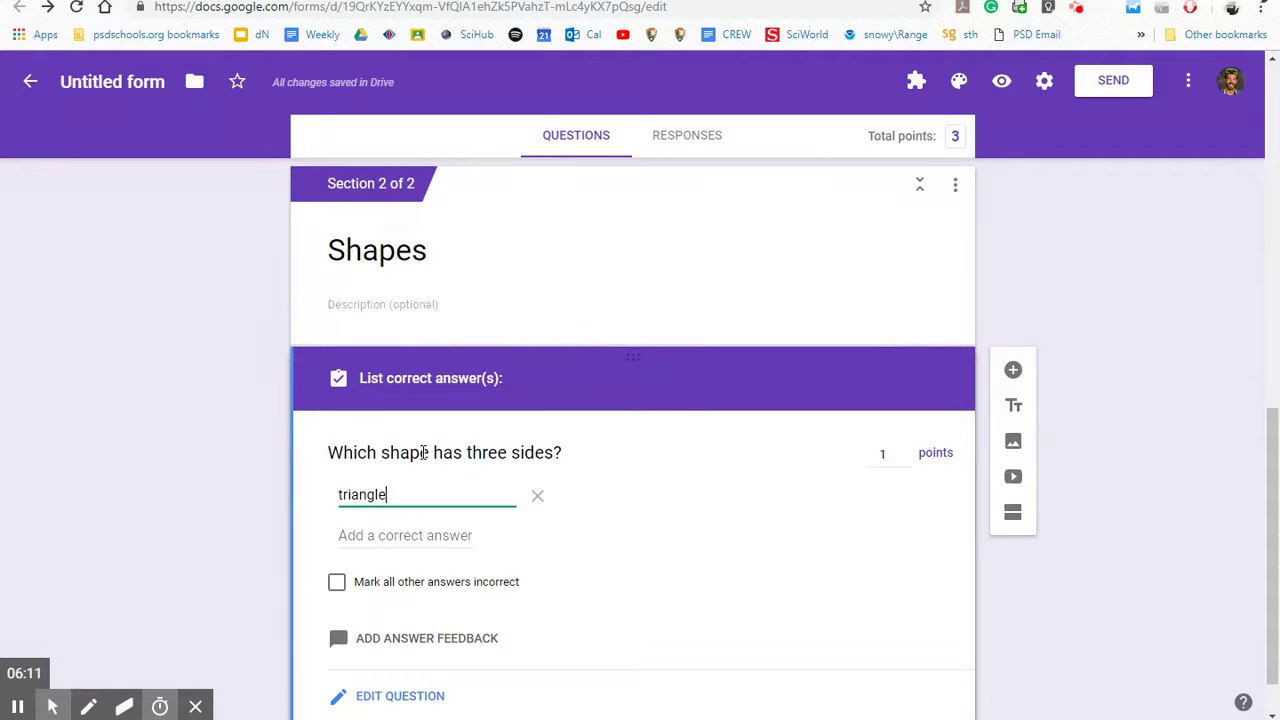
{"action": "left_click", "coordinate": [418, 535]}
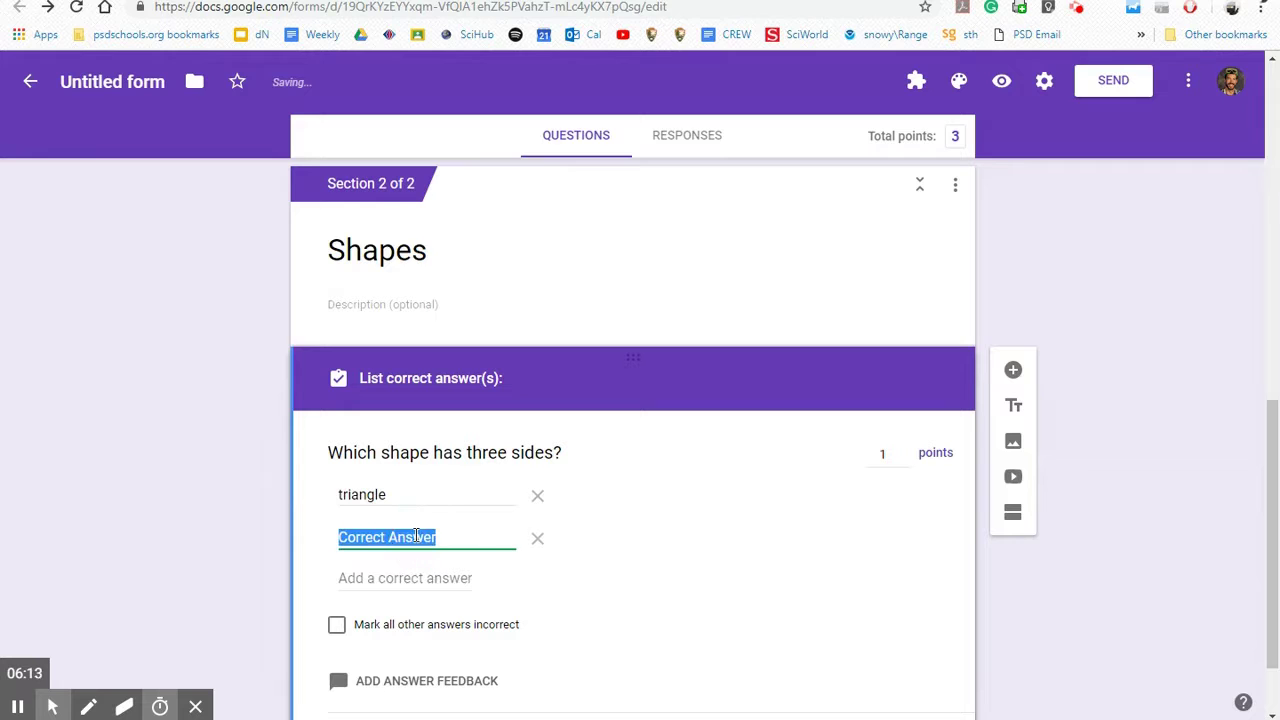
{"action": "type", "text": "Triangle"}
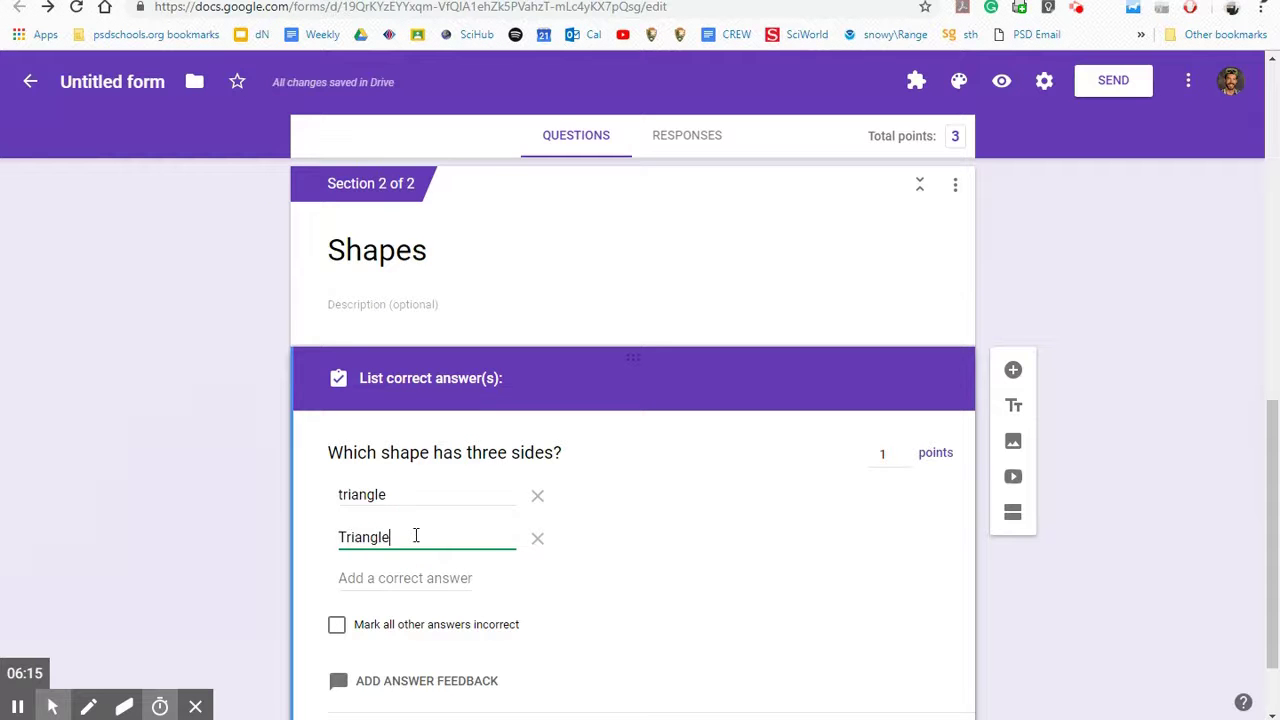
{"action": "scroll", "coordinate": [412, 537], "scroll_direction": "down", "scroll_amount": 1}
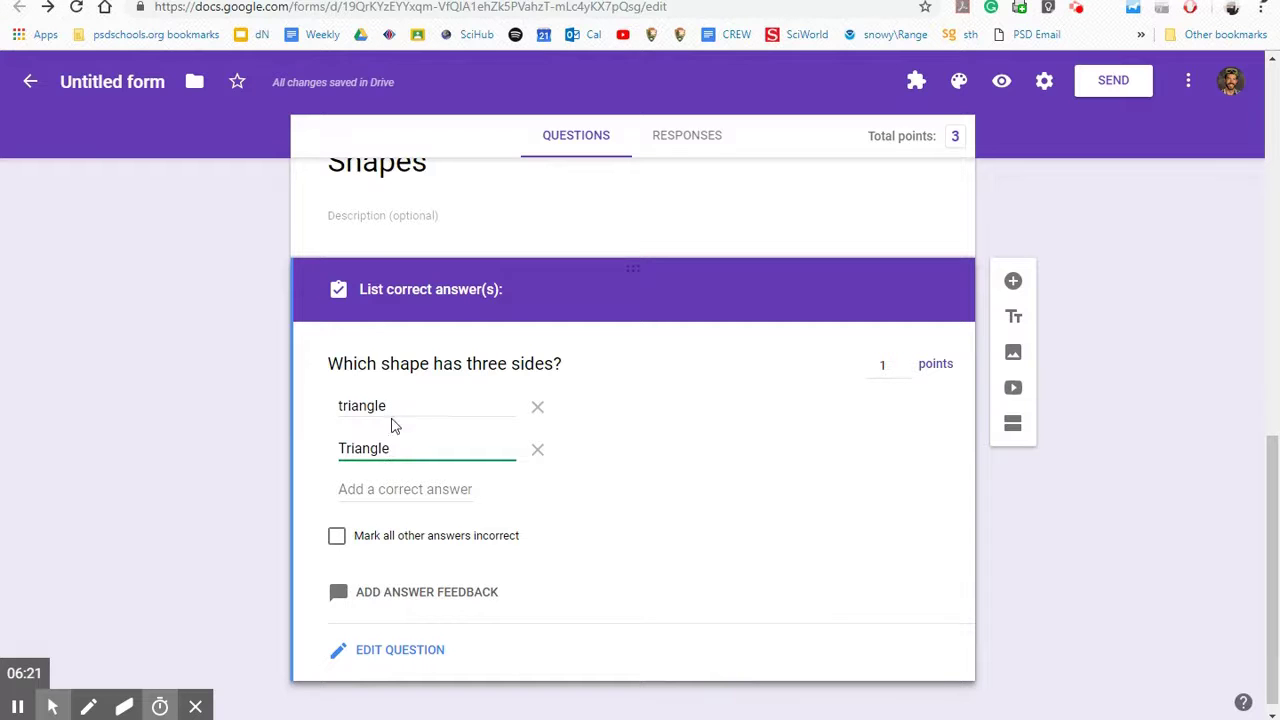
{"action": "left_click", "coordinate": [394, 488]}
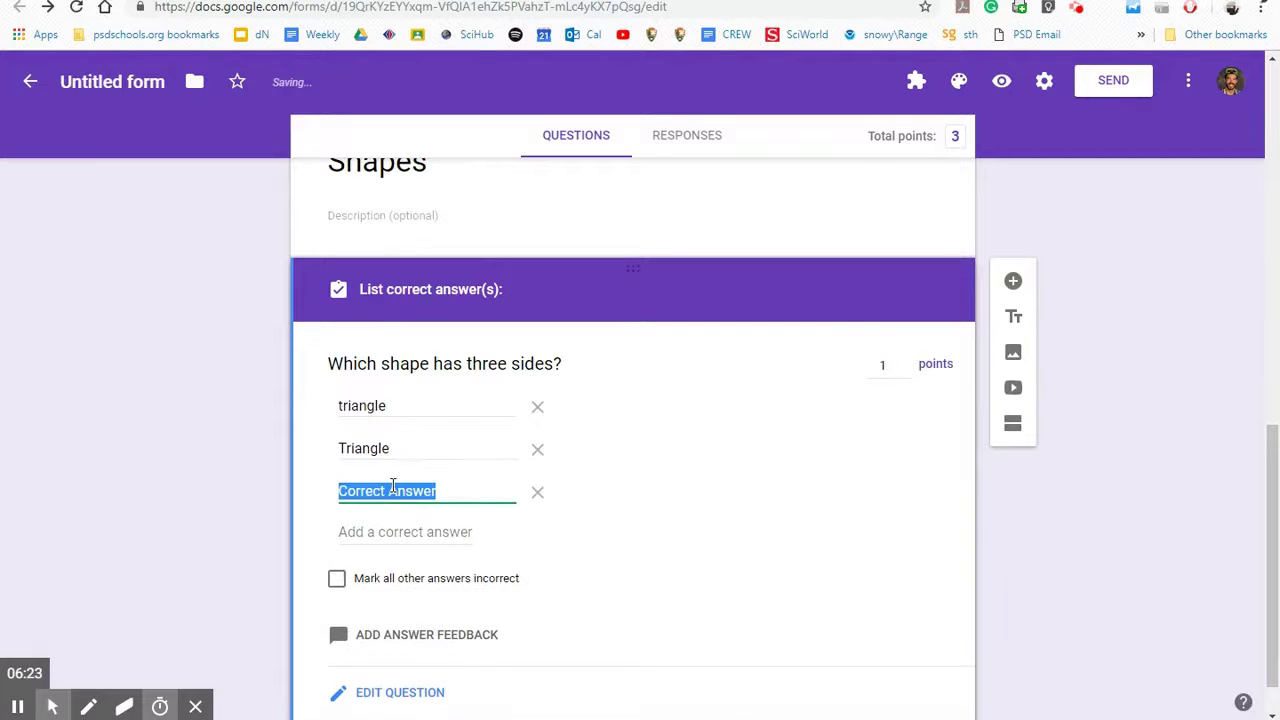
{"action": "type", "text": "a triangle"}
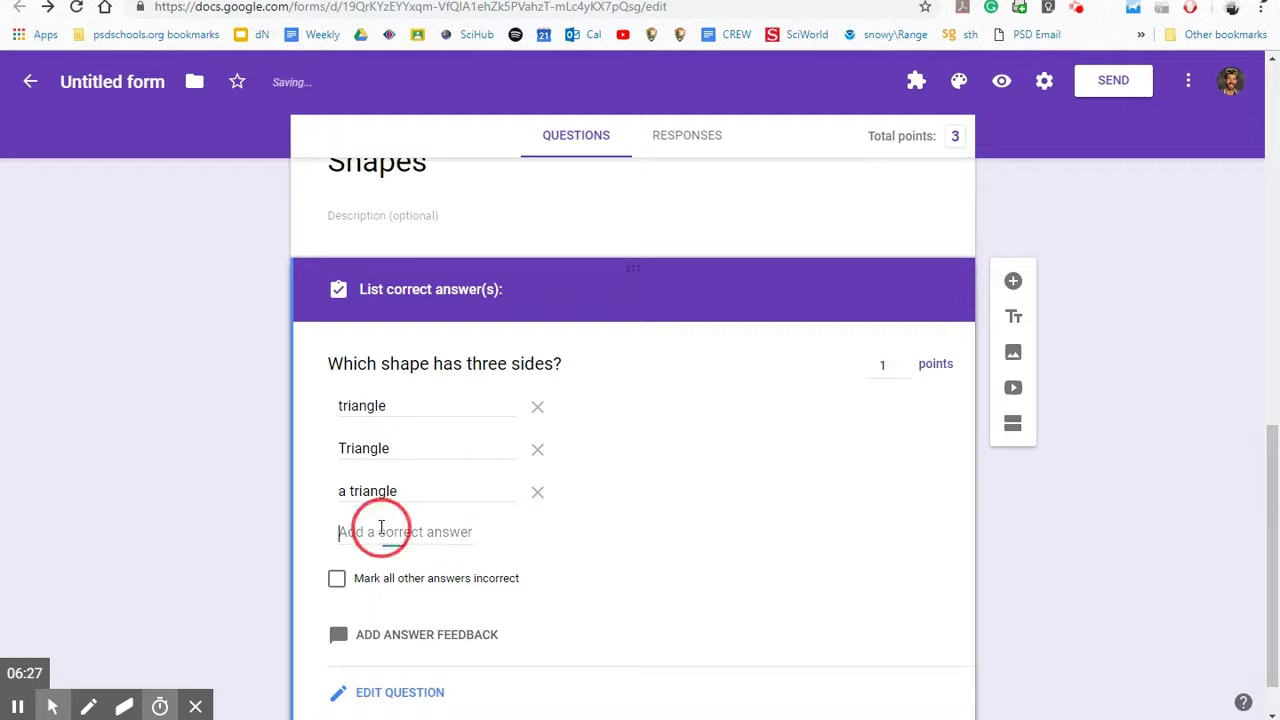
{"action": "left_click", "coordinate": [382, 528]}
{"action": "type", "text": "a Triangle"}
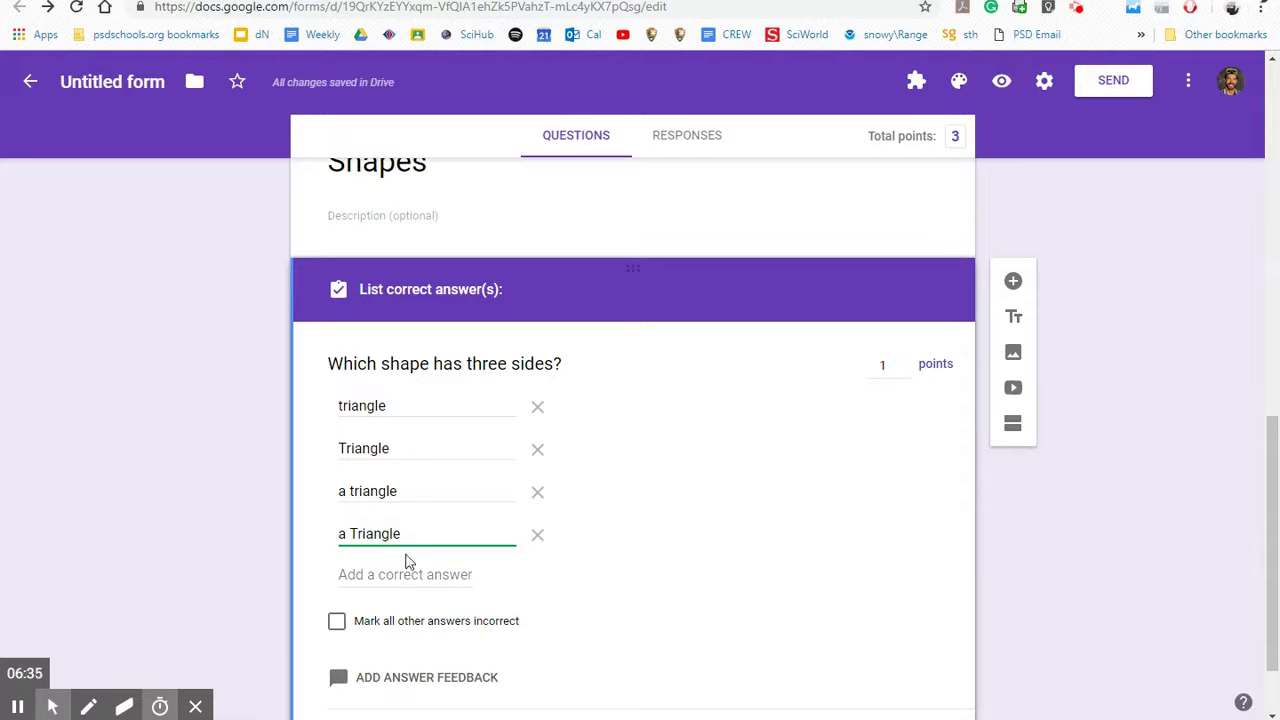
{"action": "left_click", "coordinate": [338, 622]}
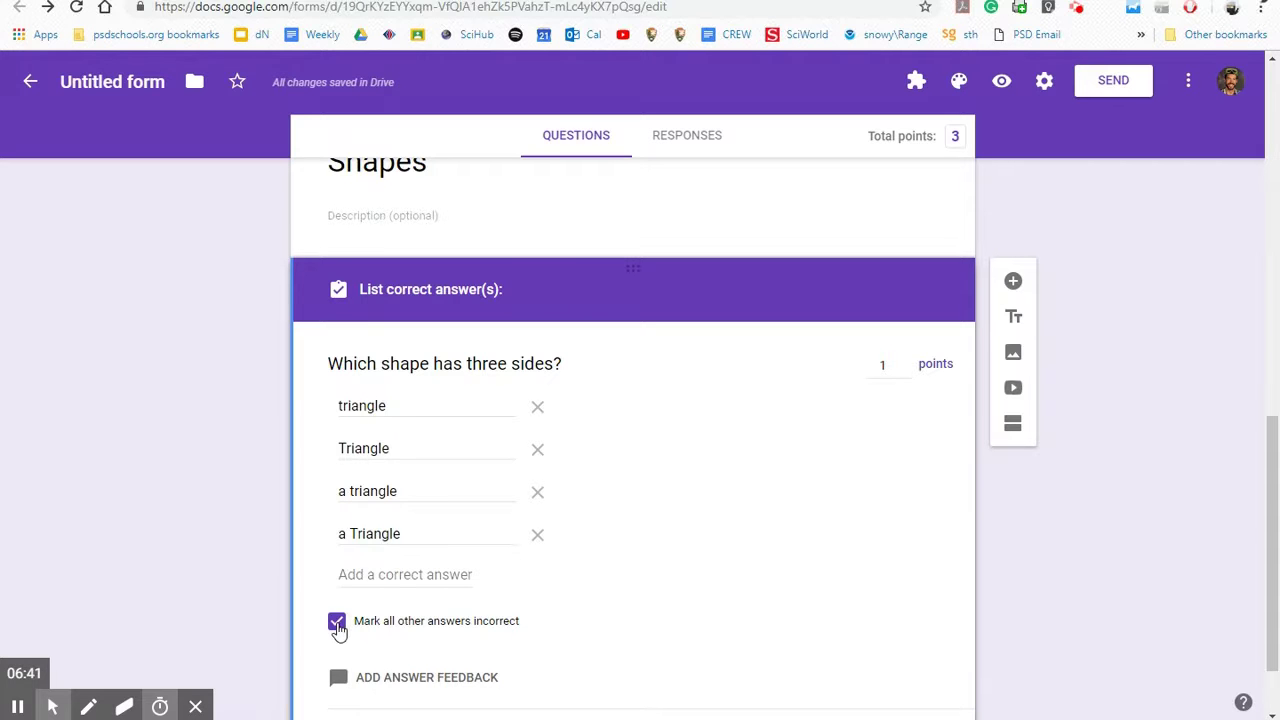
{"action": "scroll", "coordinate": [337, 625], "scroll_direction": "down", "scroll_amount": 2}
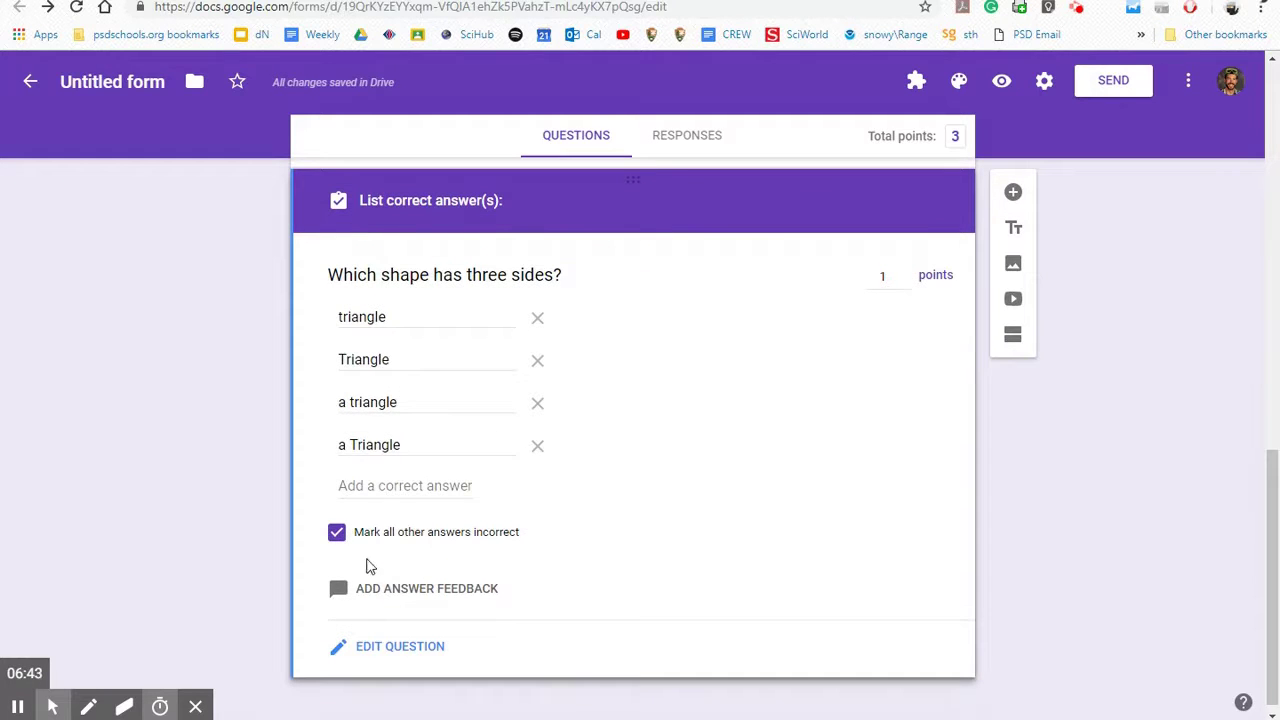
Step: Open the answer feedback box, then cancel it without entering any feedback
{"action": "left_click", "coordinate": [366, 598]}
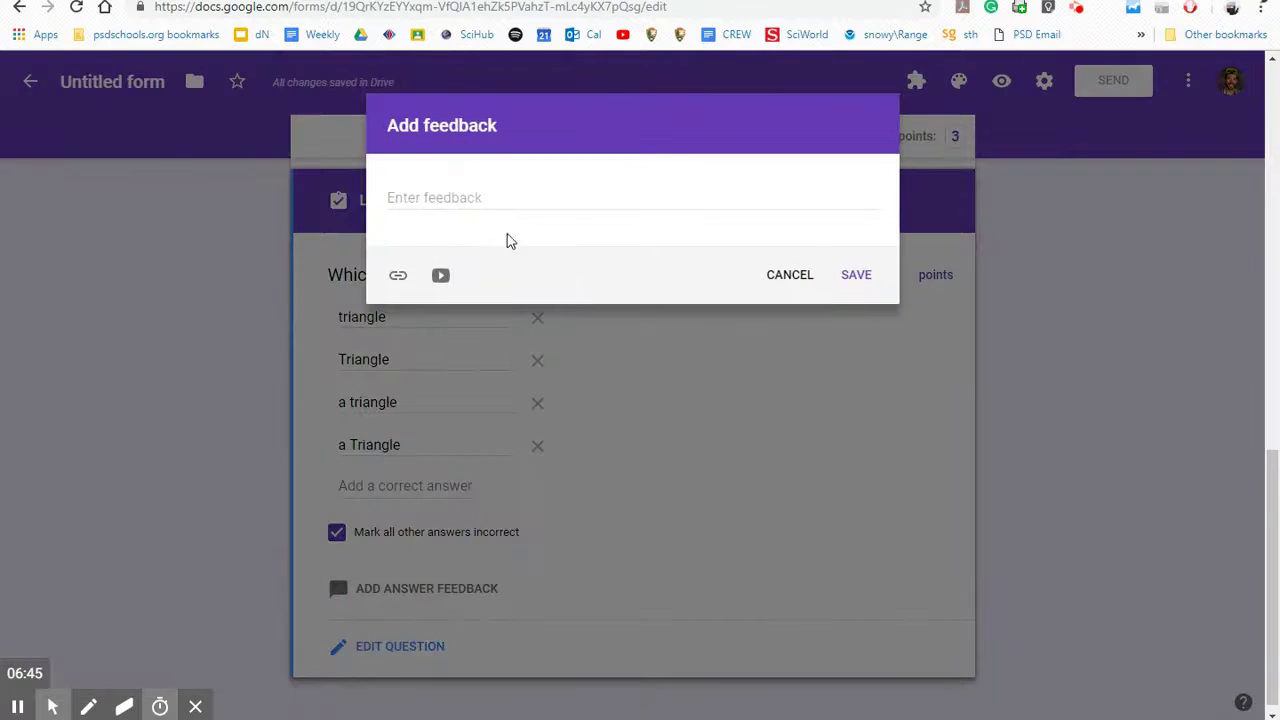
{"action": "left_click", "coordinate": [472, 196]}
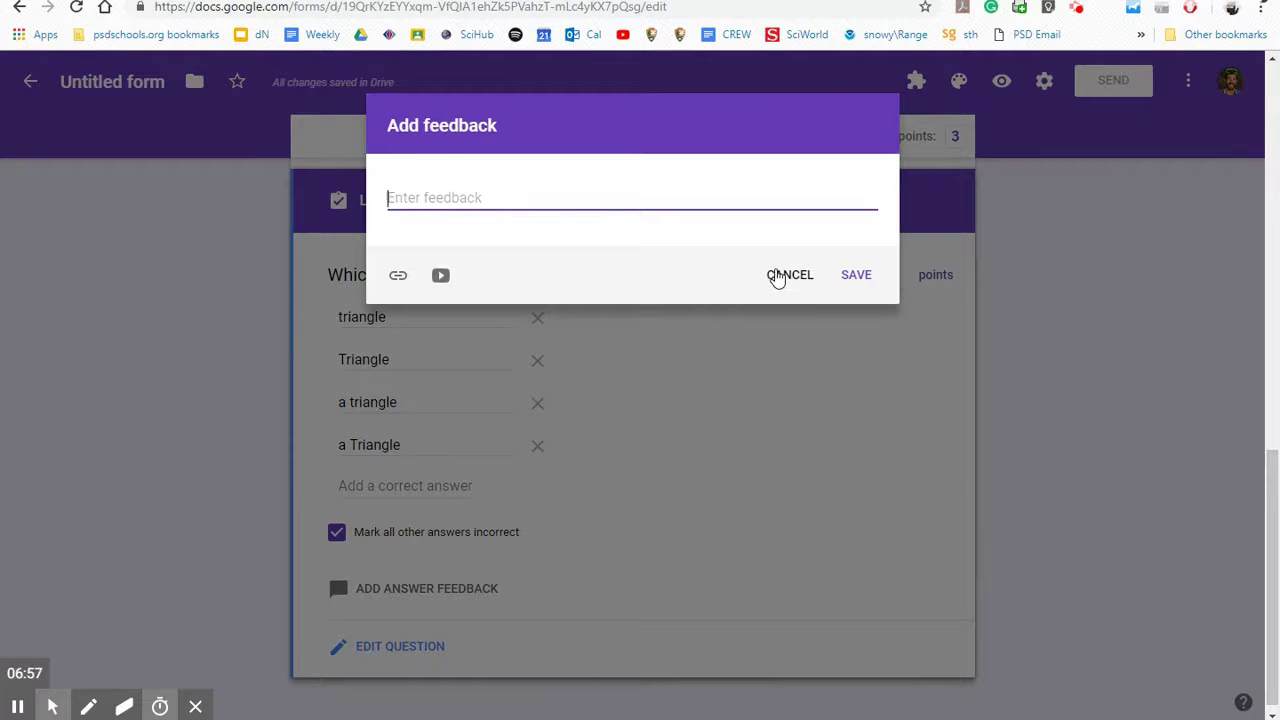
{"action": "left_click", "coordinate": [778, 277]}
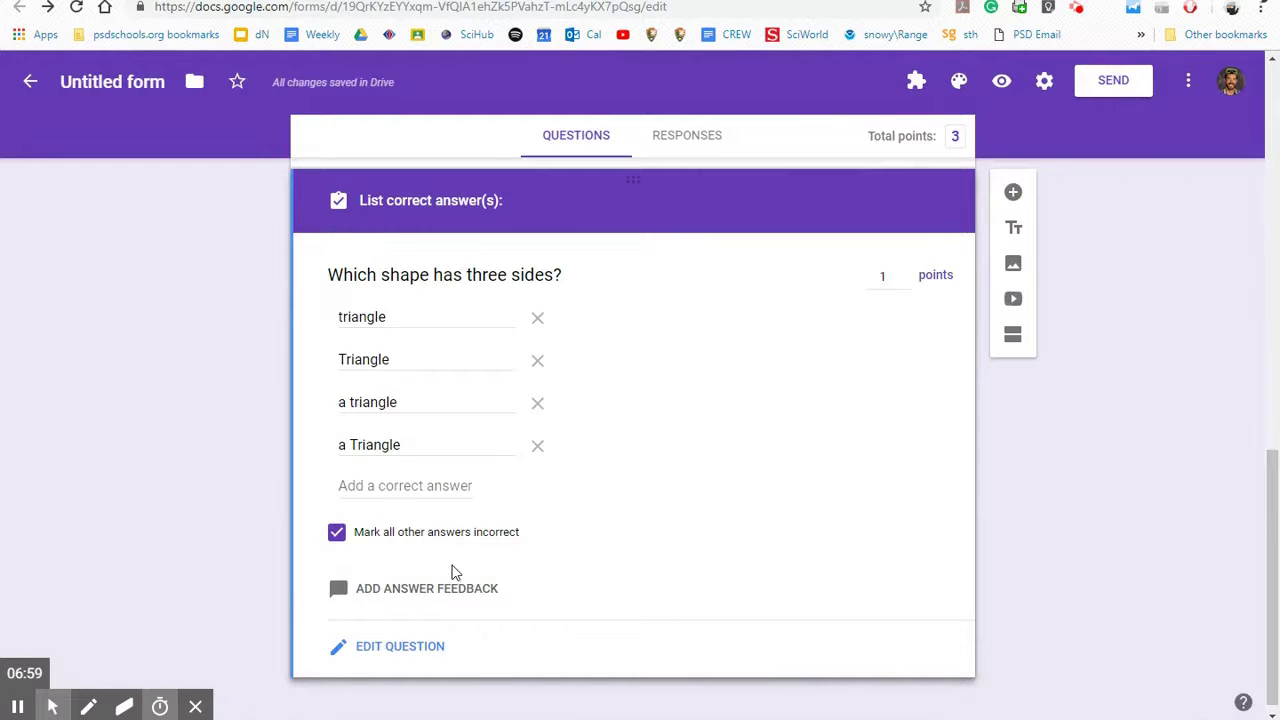
Step: Duplicate the 'Which shape has three sides?' question and add a title-and-description block below
{"action": "left_click", "coordinate": [382, 658]}
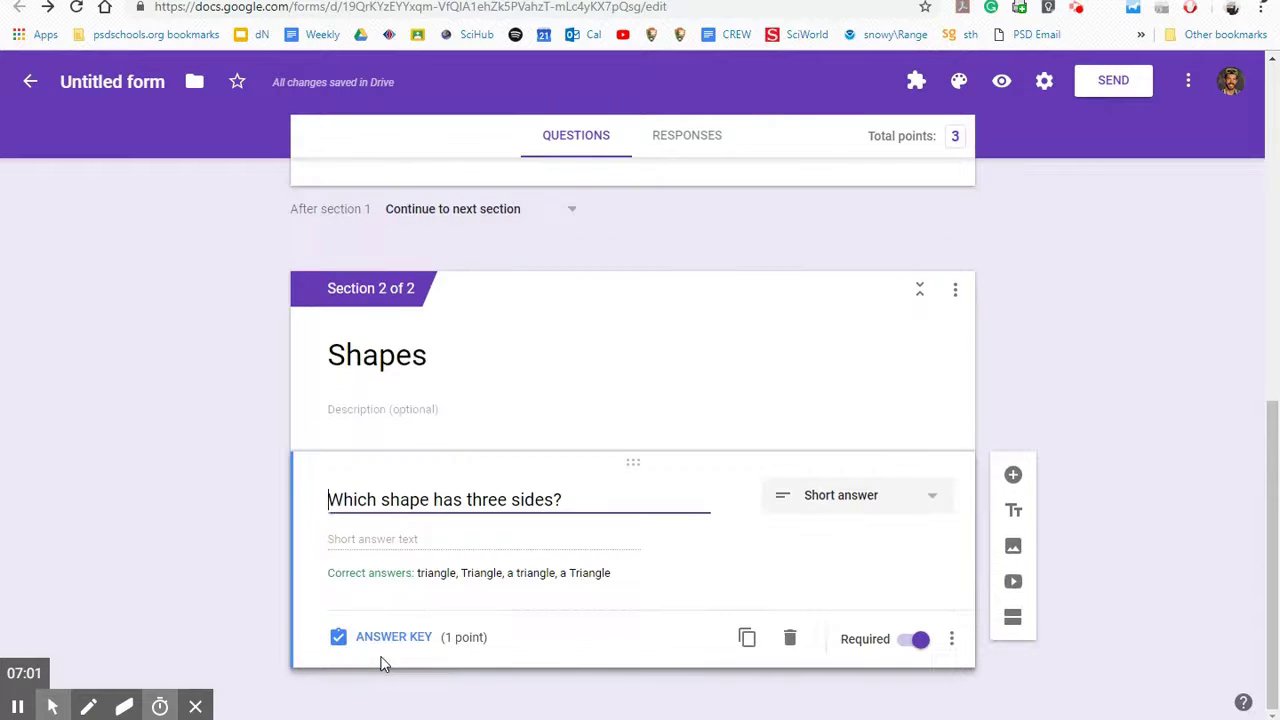
{"action": "left_click", "coordinate": [747, 638]}
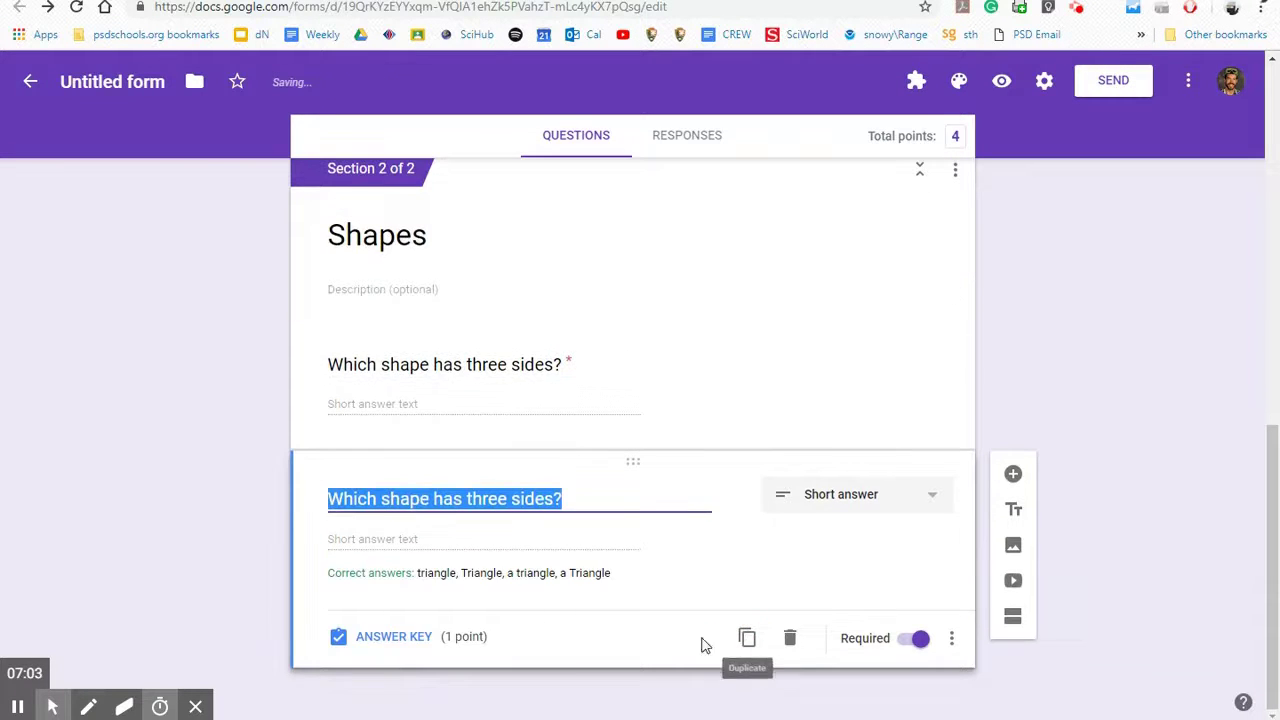
{"action": "left_click", "coordinate": [919, 519]}
{"action": "left_click", "coordinate": [712, 542]}
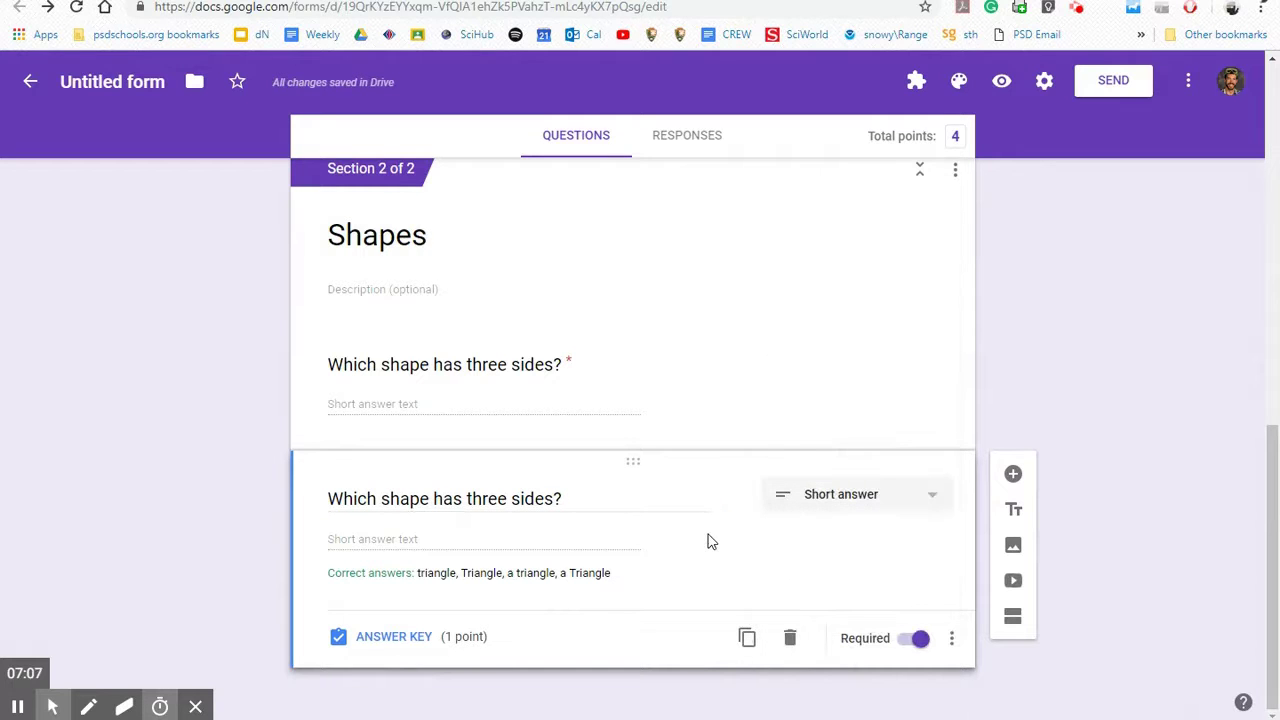
{"action": "left_click", "coordinate": [1013, 509]}
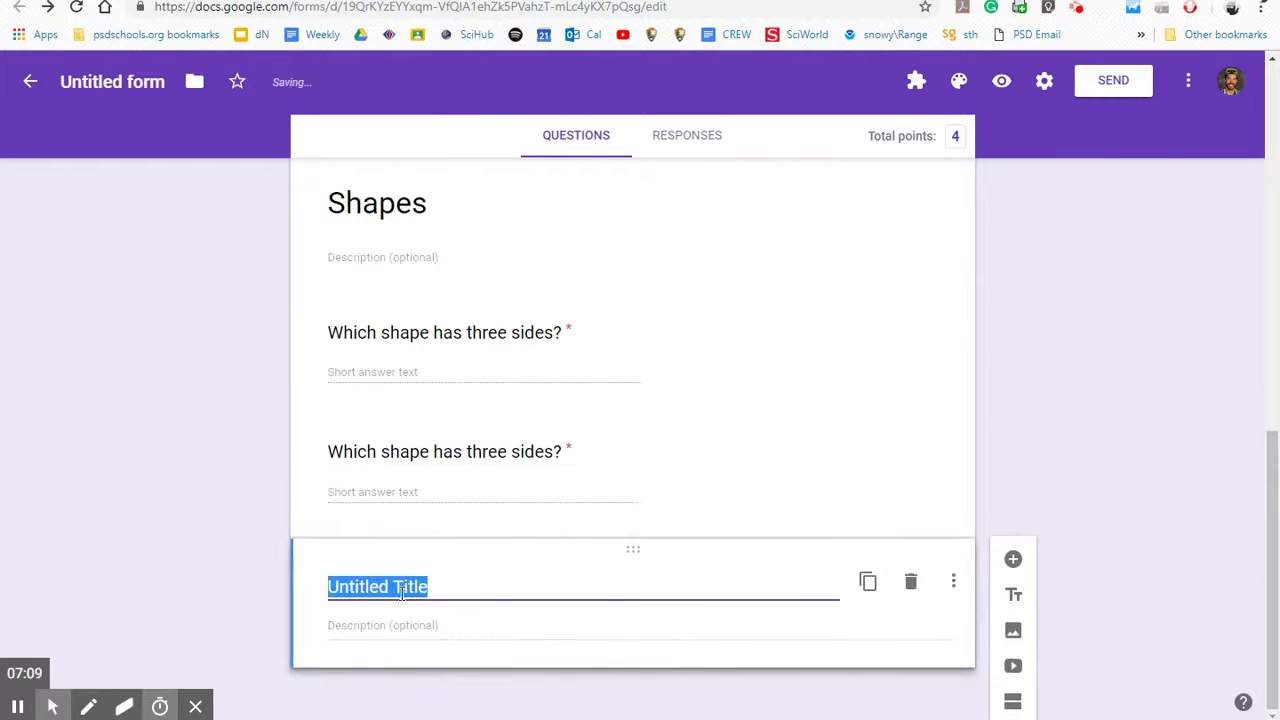
Step: Insert SinglePointRubric.png from the Drive .Science! folder as an image block
{"action": "left_click", "coordinate": [1013, 630]}
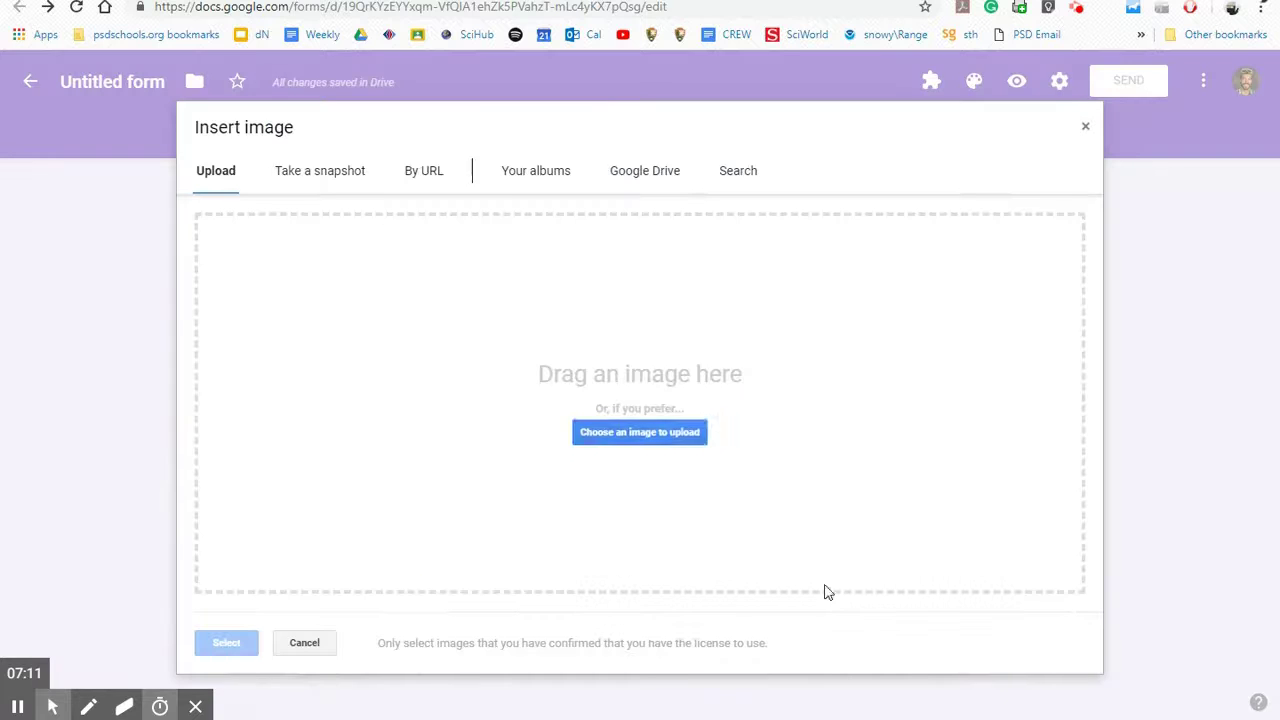
{"action": "left_click", "coordinate": [330, 166]}
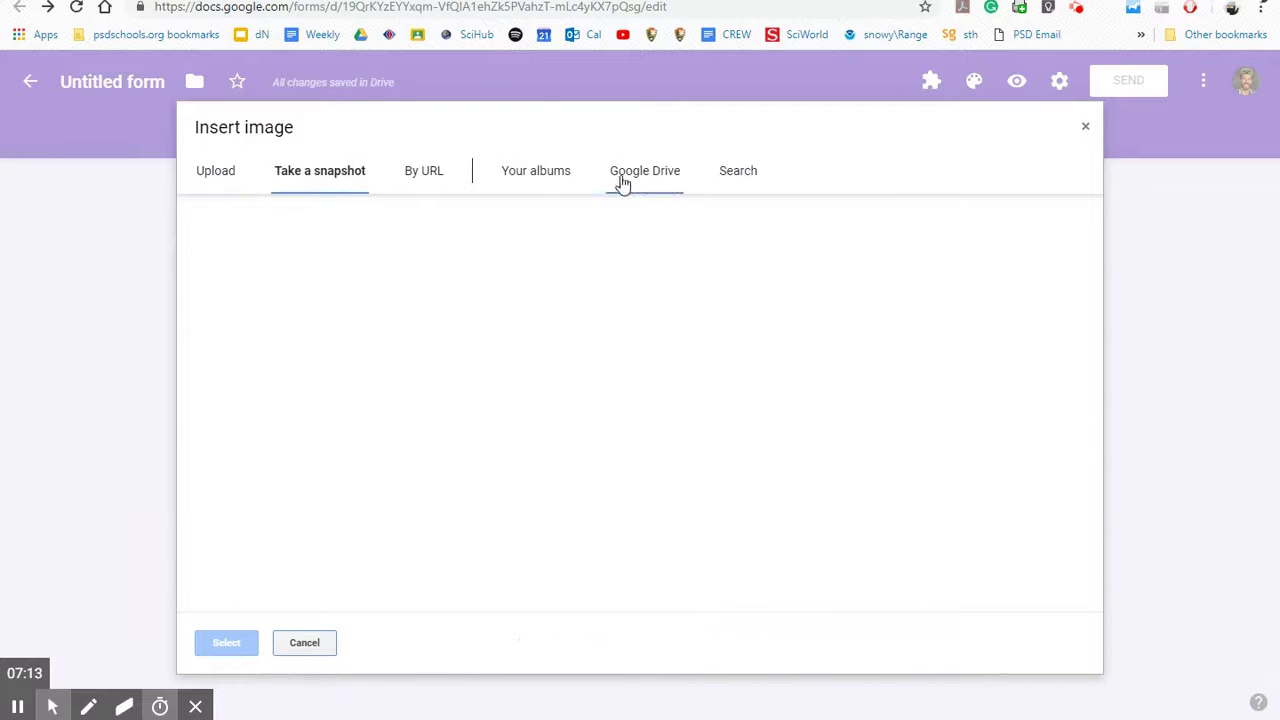
{"action": "left_click", "coordinate": [609, 180]}
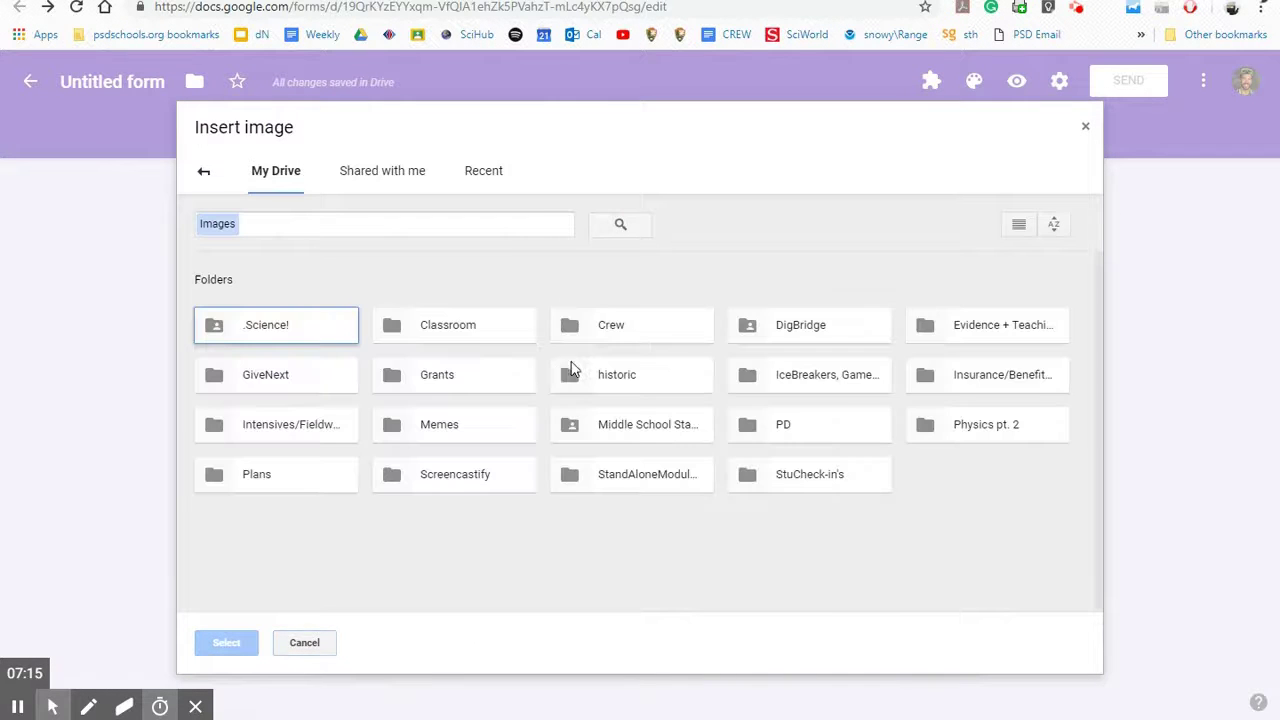
{"action": "double_click", "coordinate": [310, 318]}
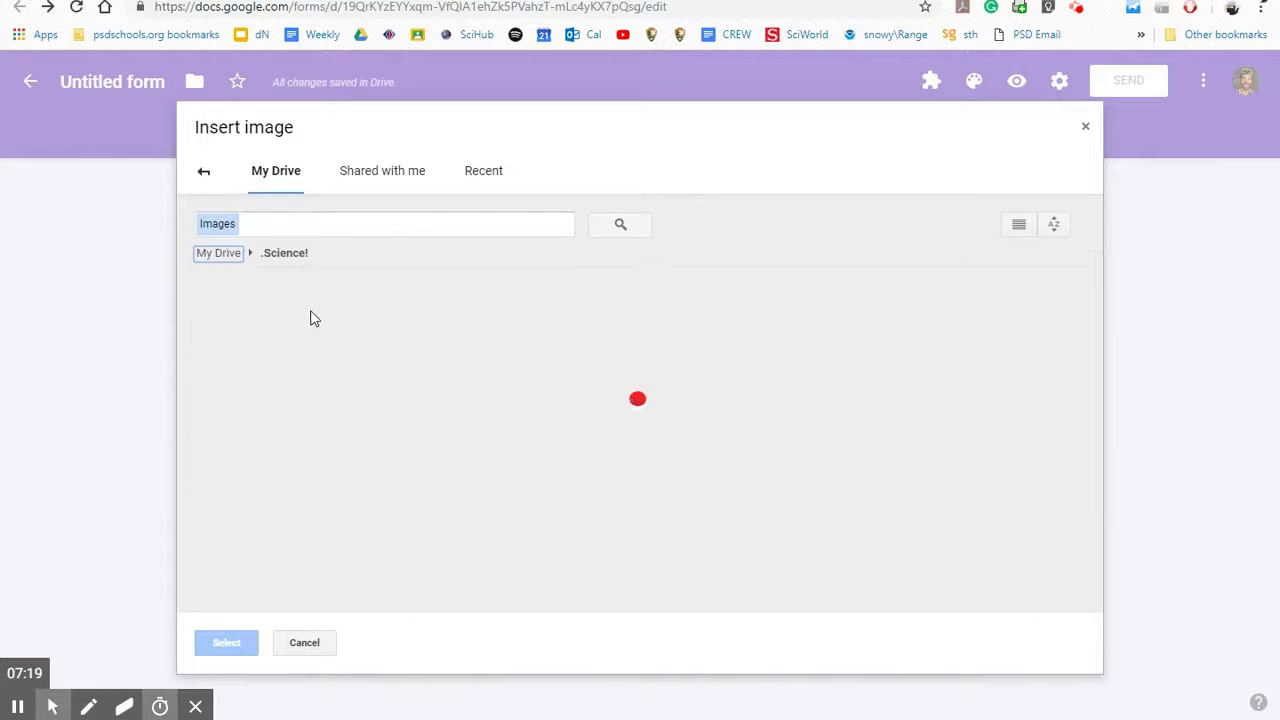
{"action": "scroll", "coordinate": [700, 425], "scroll_direction": "down", "scroll_amount": 3}
{"action": "double_click", "coordinate": [295, 510]}
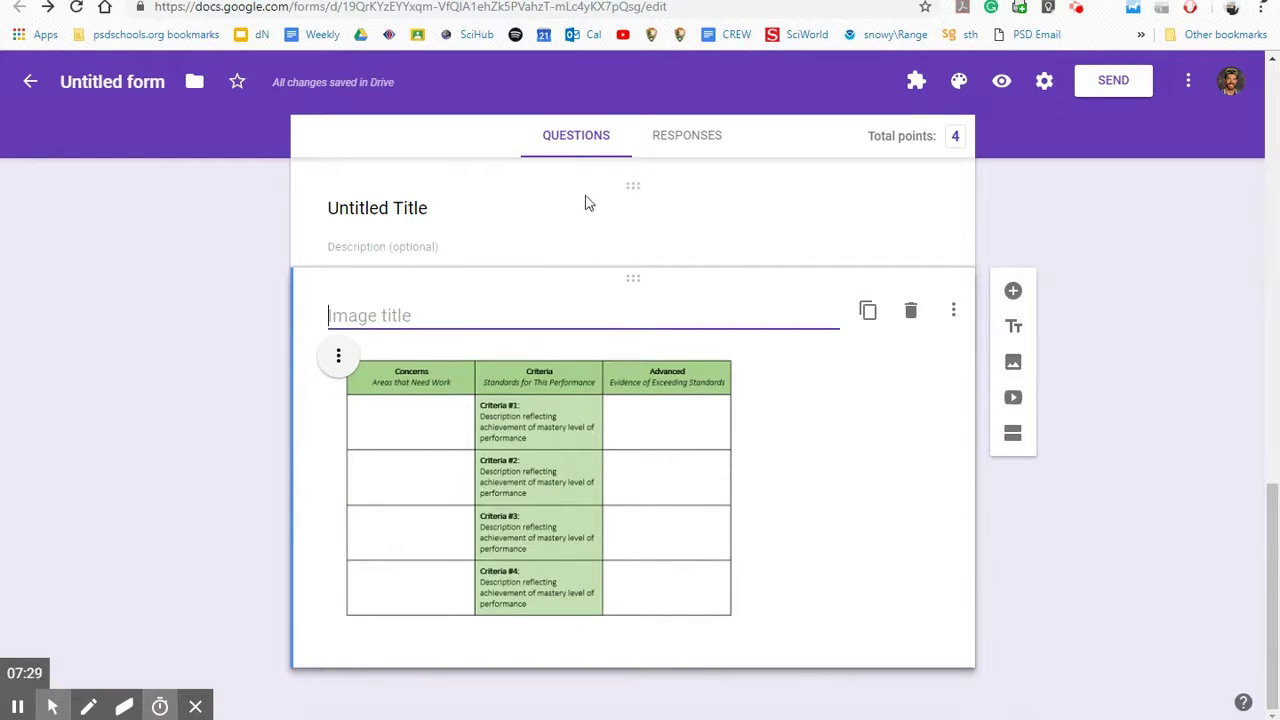
{"action": "key", "text": "ctrl+w"}
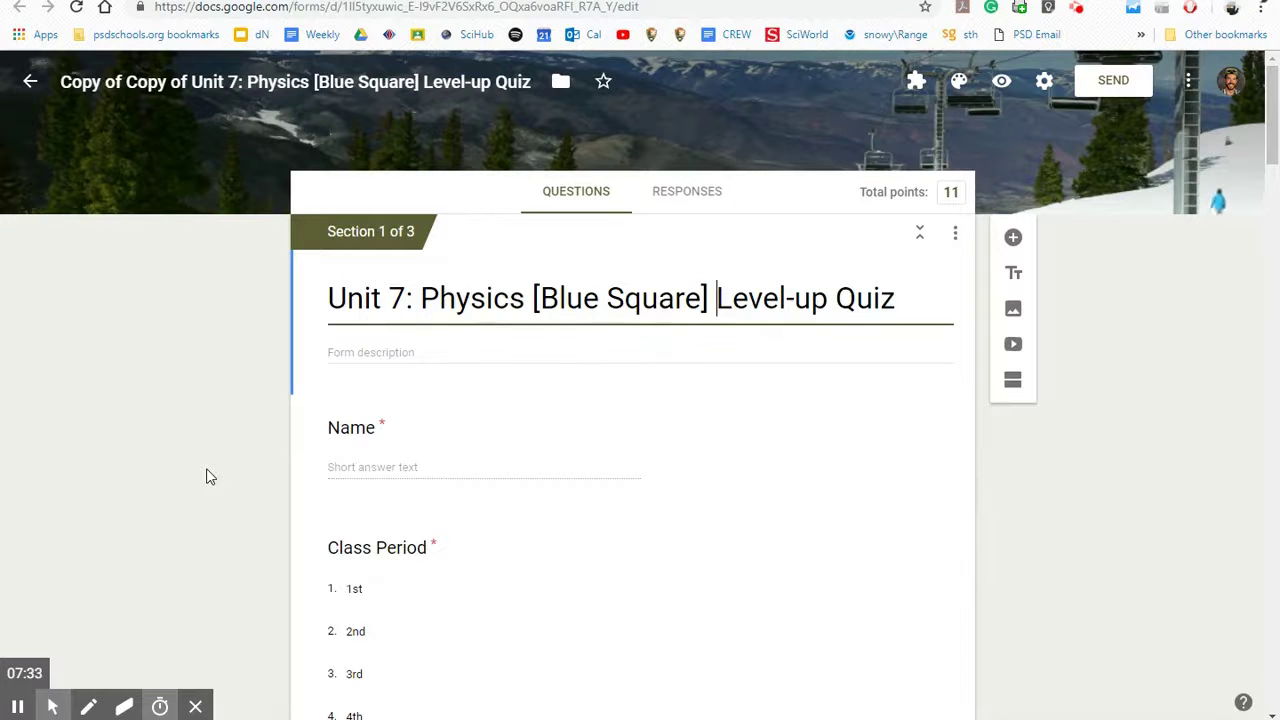
{"action": "scroll", "coordinate": [208, 476], "scroll_direction": "down", "scroll_amount": 1}
{"action": "scroll", "coordinate": [480, 250], "scroll_direction": "down", "scroll_amount": 2}
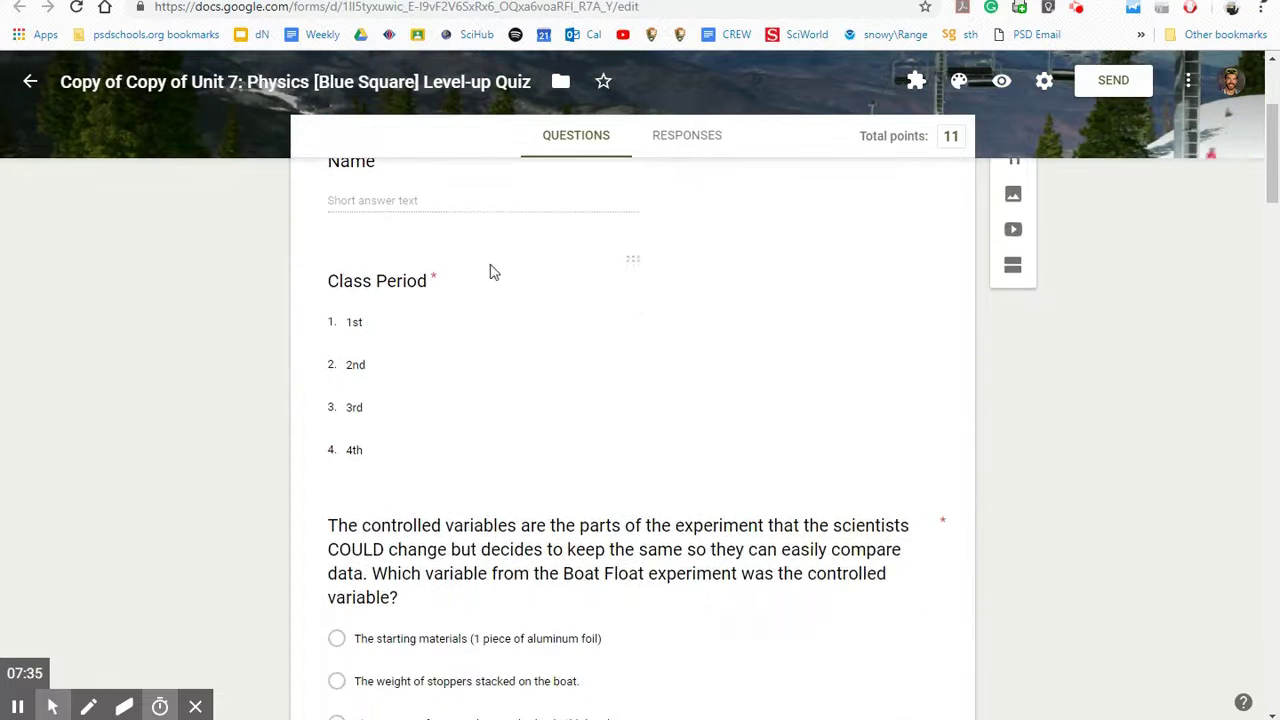
{"action": "left_click", "coordinate": [523, 378]}
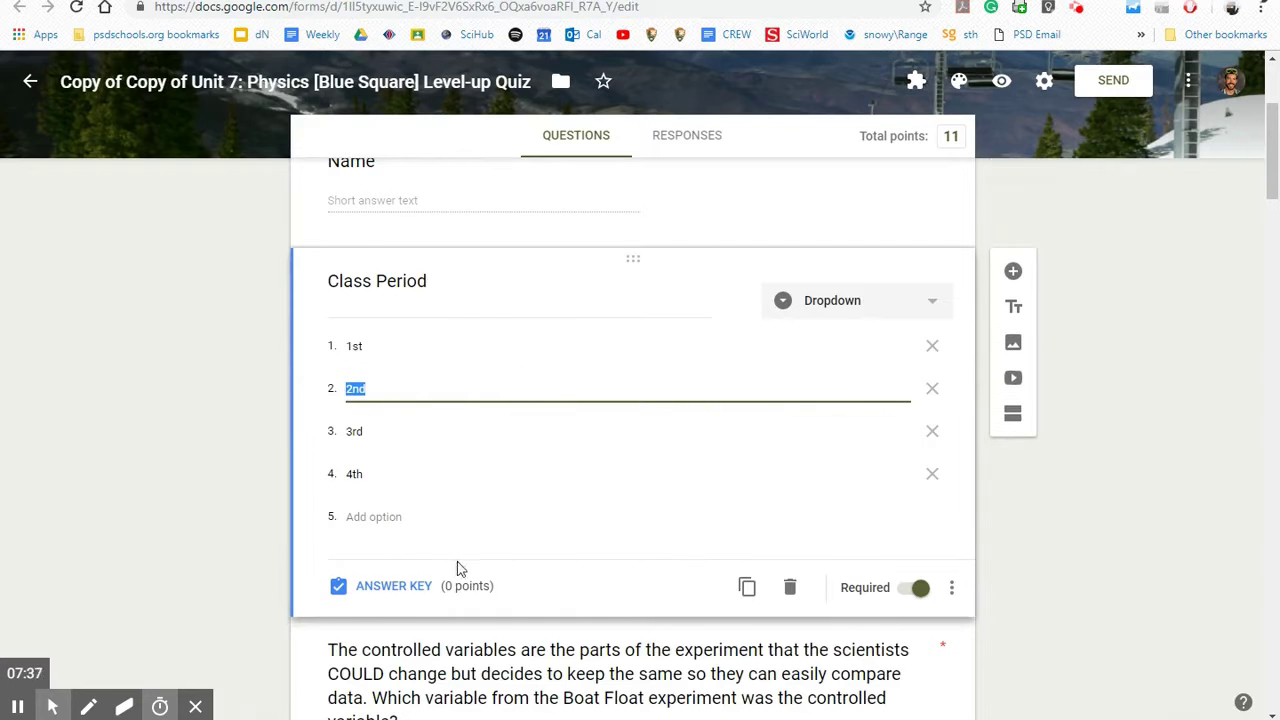
{"action": "scroll", "coordinate": [460, 578], "scroll_direction": "down", "scroll_amount": 3}
{"action": "left_click", "coordinate": [857, 529]}
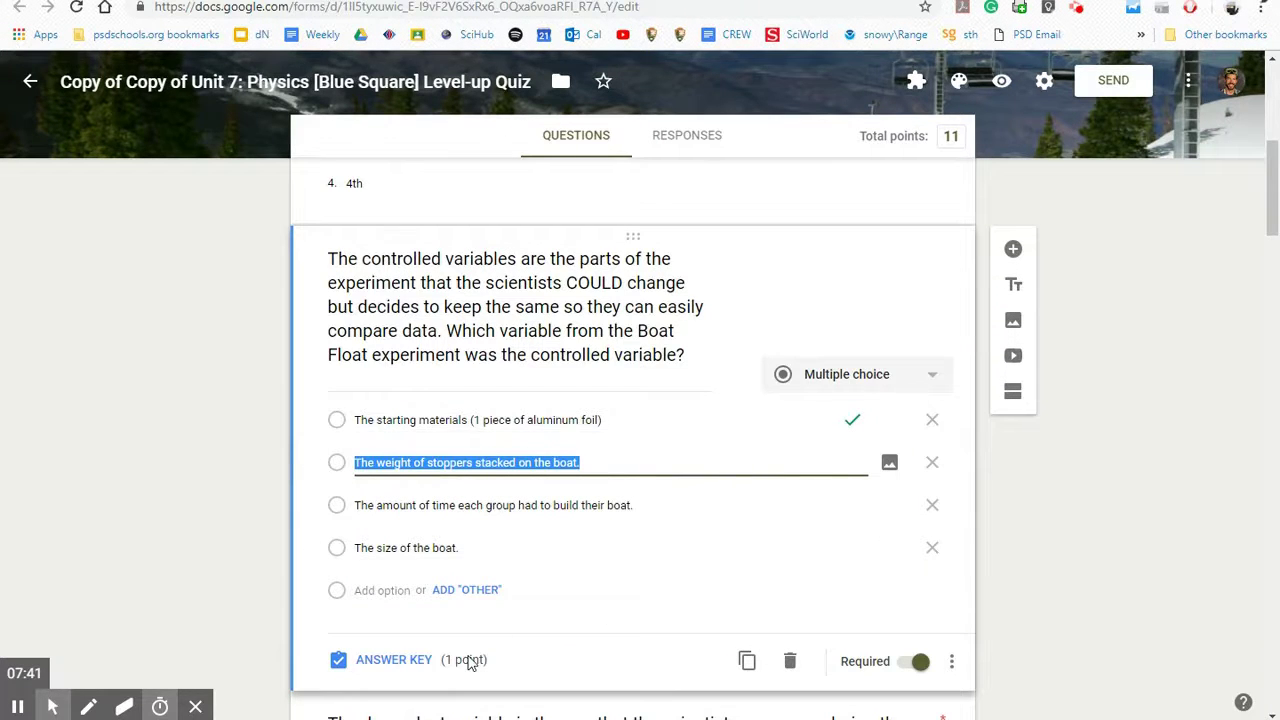
{"action": "scroll", "coordinate": [468, 663], "scroll_direction": "down", "scroll_amount": 4}
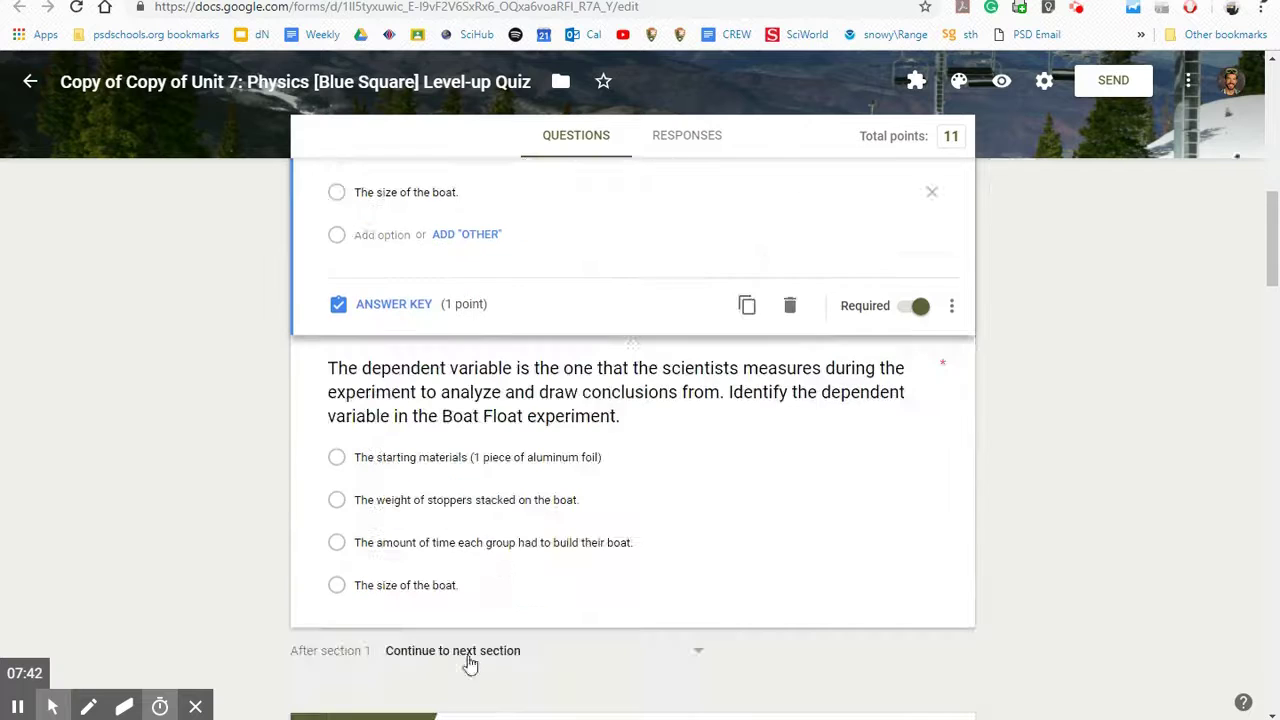
{"action": "left_click", "coordinate": [803, 400]}
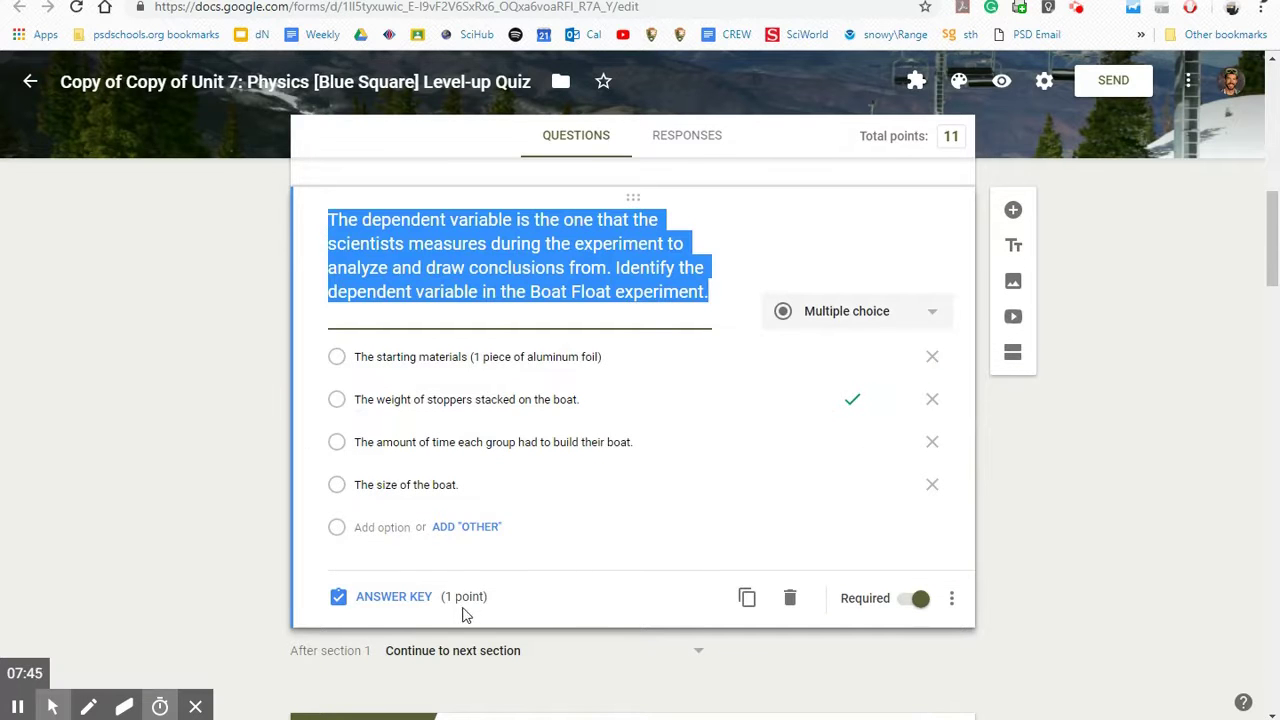
{"action": "scroll", "coordinate": [463, 616], "scroll_direction": "down", "scroll_amount": 4}
{"action": "scroll", "coordinate": [465, 612], "scroll_direction": "down", "scroll_amount": 4}
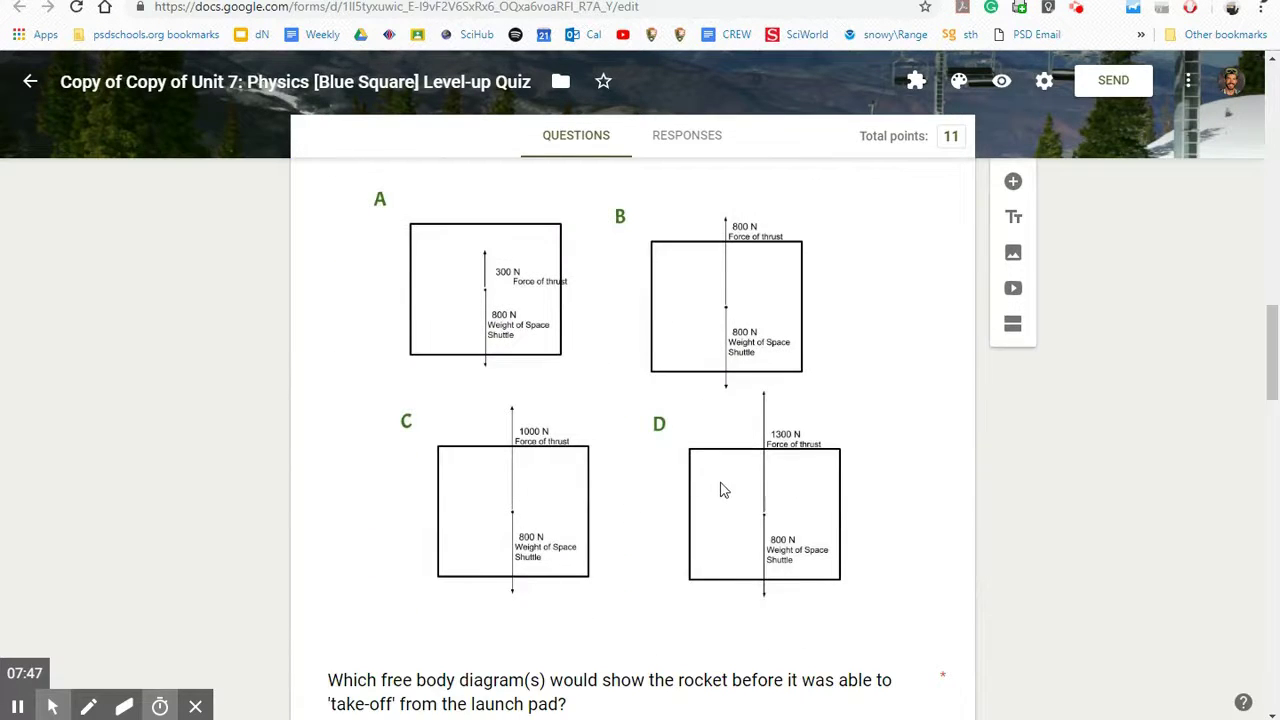
{"action": "scroll", "coordinate": [723, 489], "scroll_direction": "down", "scroll_amount": 3}
{"action": "scroll", "coordinate": [600, 455], "scroll_direction": "down", "scroll_amount": 1}
{"action": "scroll", "coordinate": [543, 477], "scroll_direction": "down", "scroll_amount": 3}
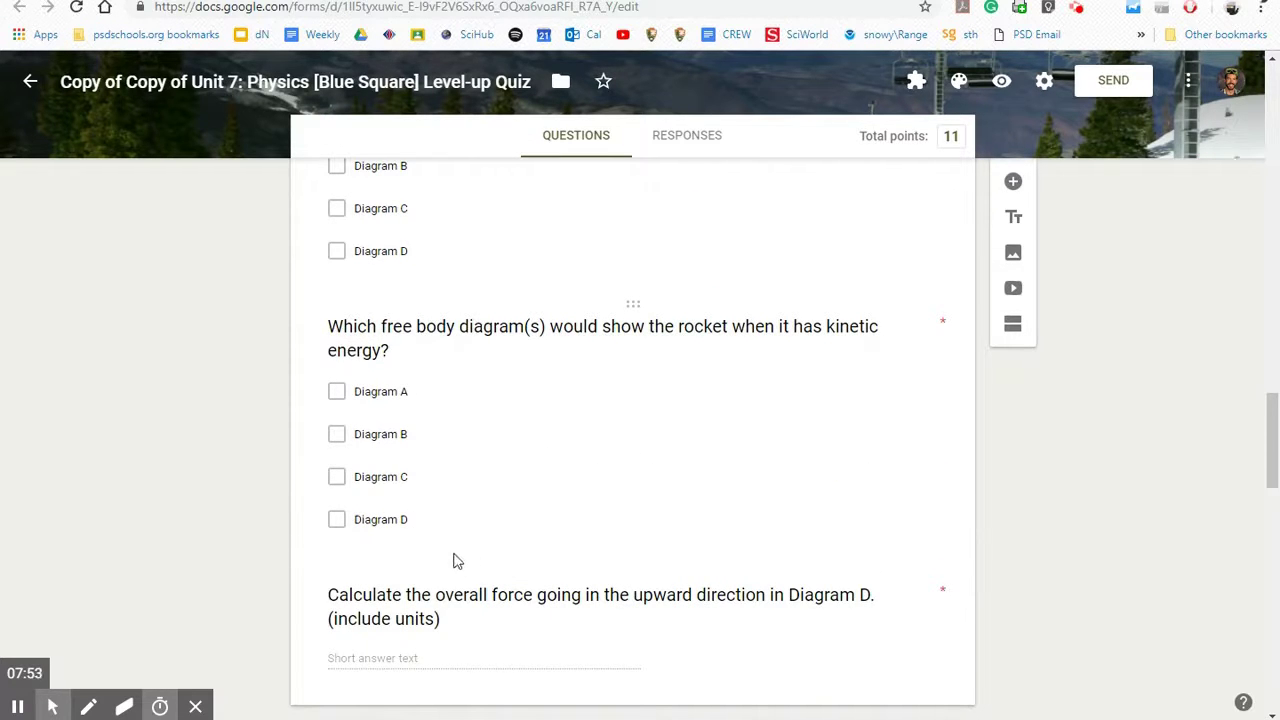
{"action": "scroll", "coordinate": [470, 562], "scroll_direction": "down", "scroll_amount": 2}
{"action": "left_click", "coordinate": [683, 460]}
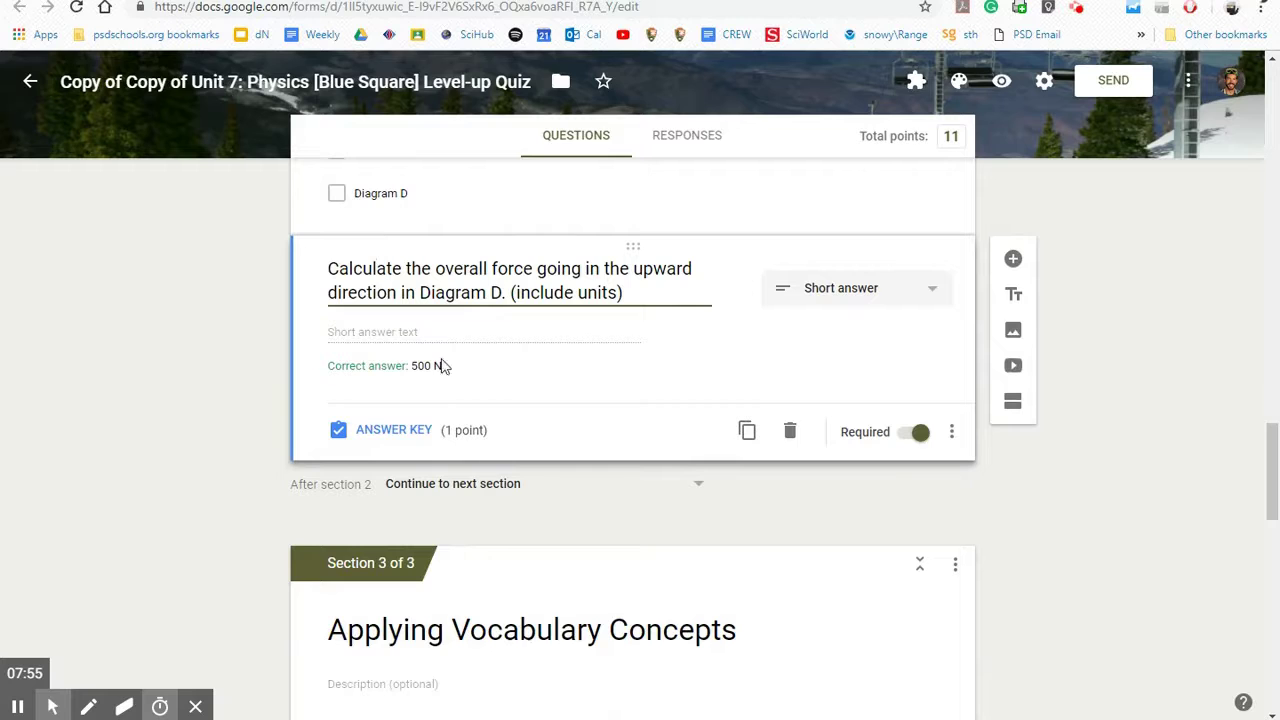
{"action": "left_click_drag", "start_coordinate": [445, 377], "coordinate": [410, 368]}
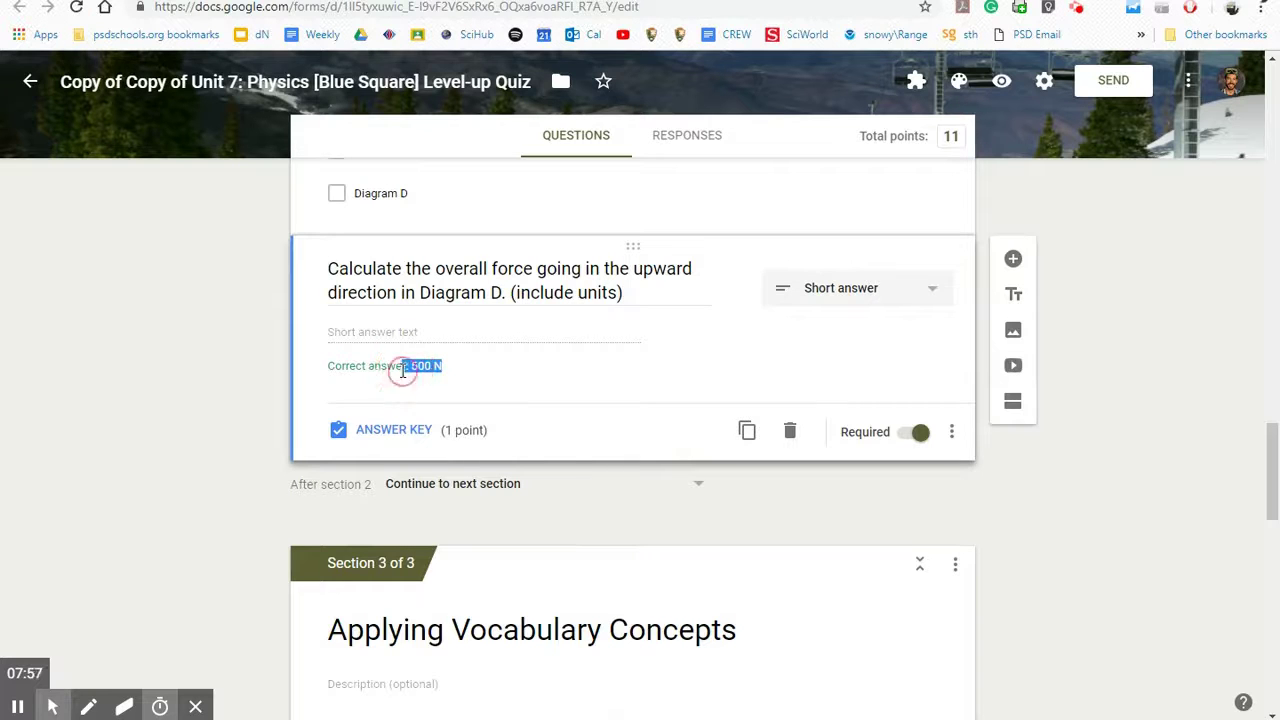
{"action": "left_click", "coordinate": [370, 315]}
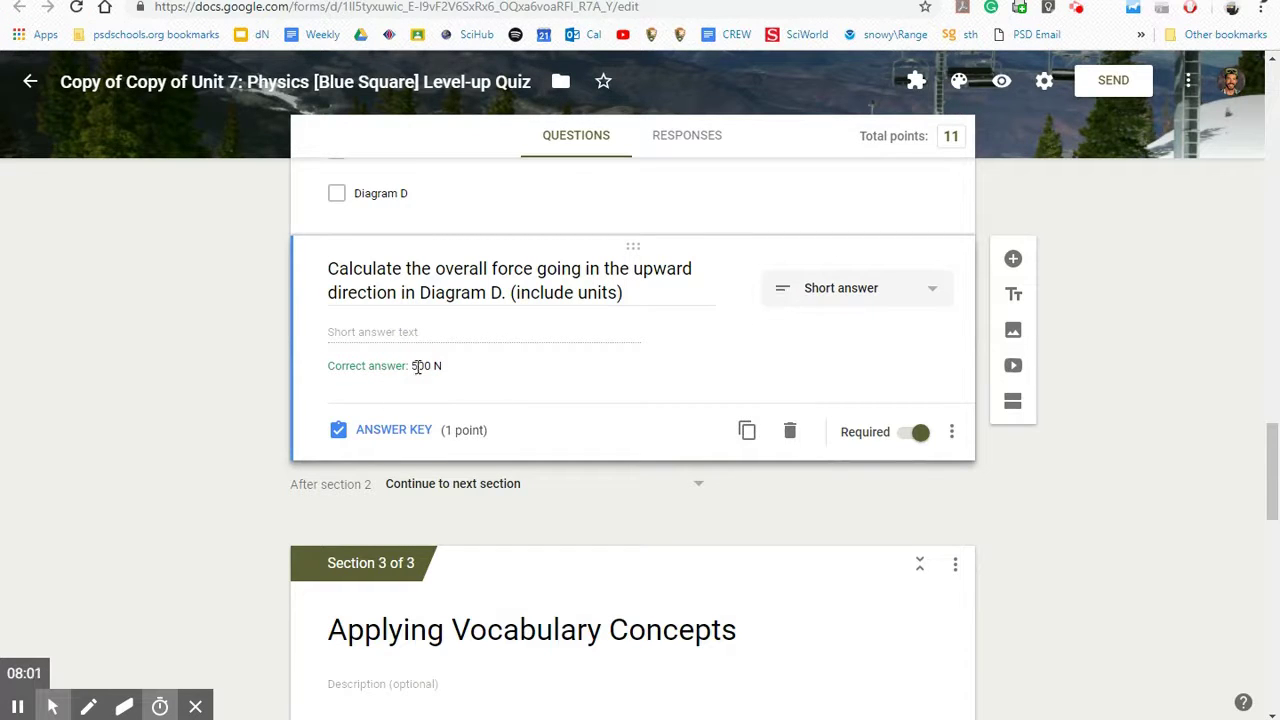
{"action": "scroll", "coordinate": [462, 452], "scroll_direction": "down", "scroll_amount": 5}
{"action": "scroll", "coordinate": [463, 448], "scroll_direction": "down", "scroll_amount": 10}
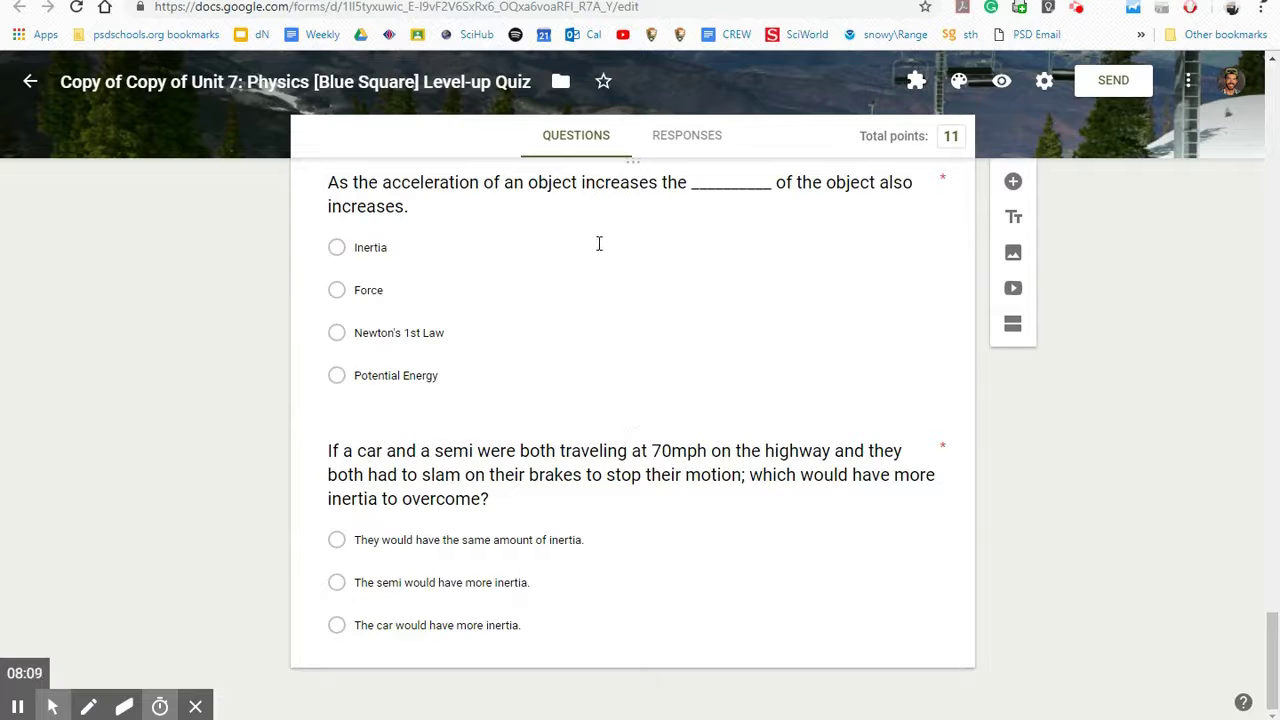
{"action": "scroll", "coordinate": [594, 265], "scroll_direction": "up", "scroll_amount": 15}
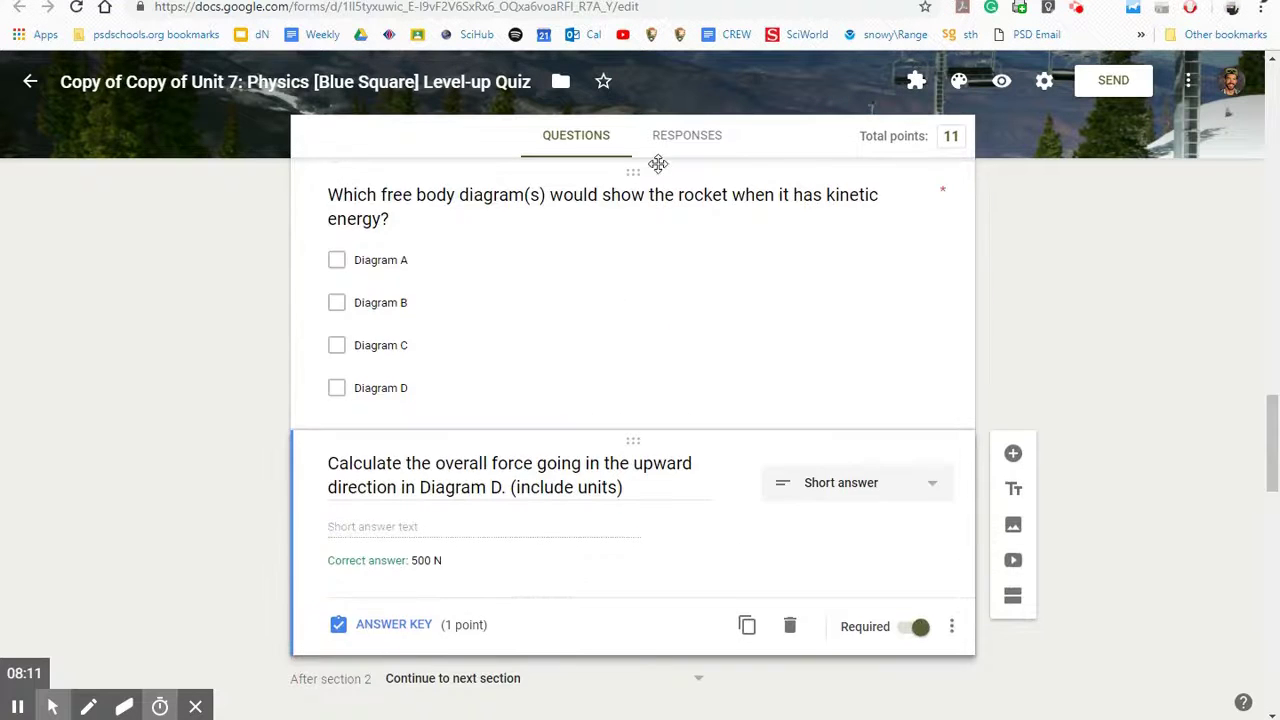
{"action": "scroll", "coordinate": [667, 326], "scroll_direction": "up", "scroll_amount": 15}
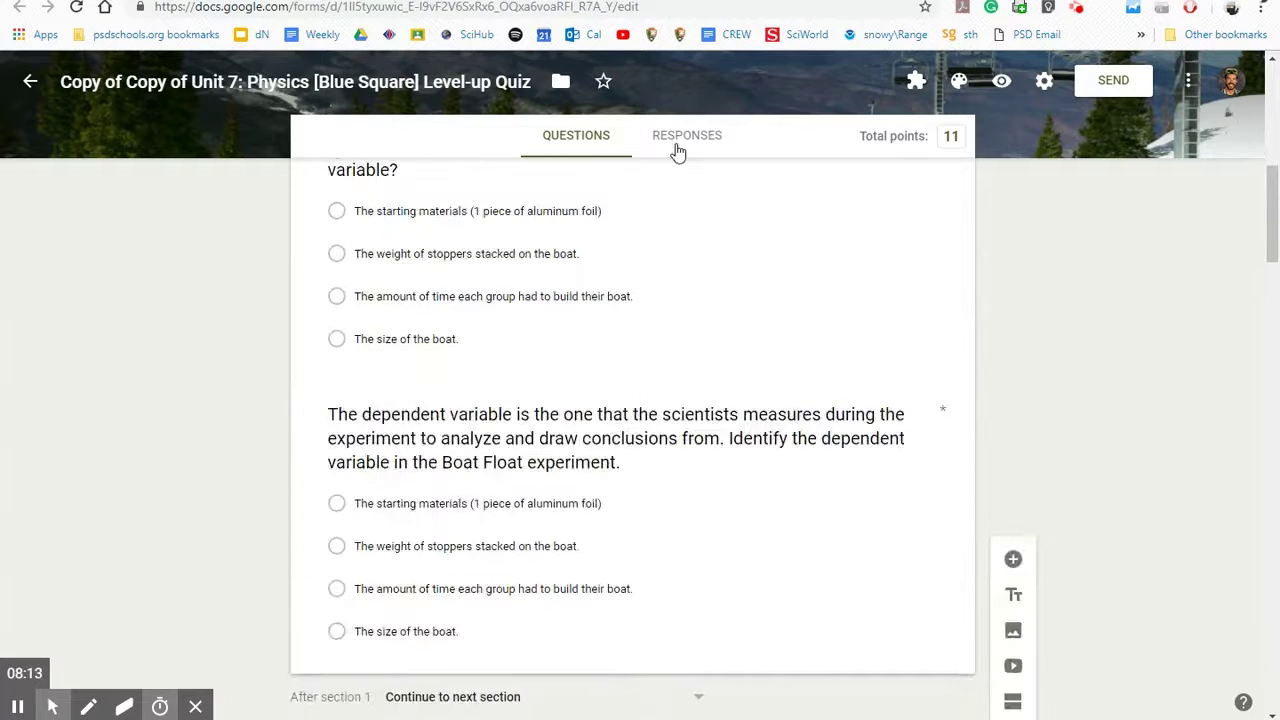
Step: From the Responses tab, create a new linked spreadsheet named 'Level Up Quizzes--Unit 7'
{"action": "left_click", "coordinate": [677, 148]}
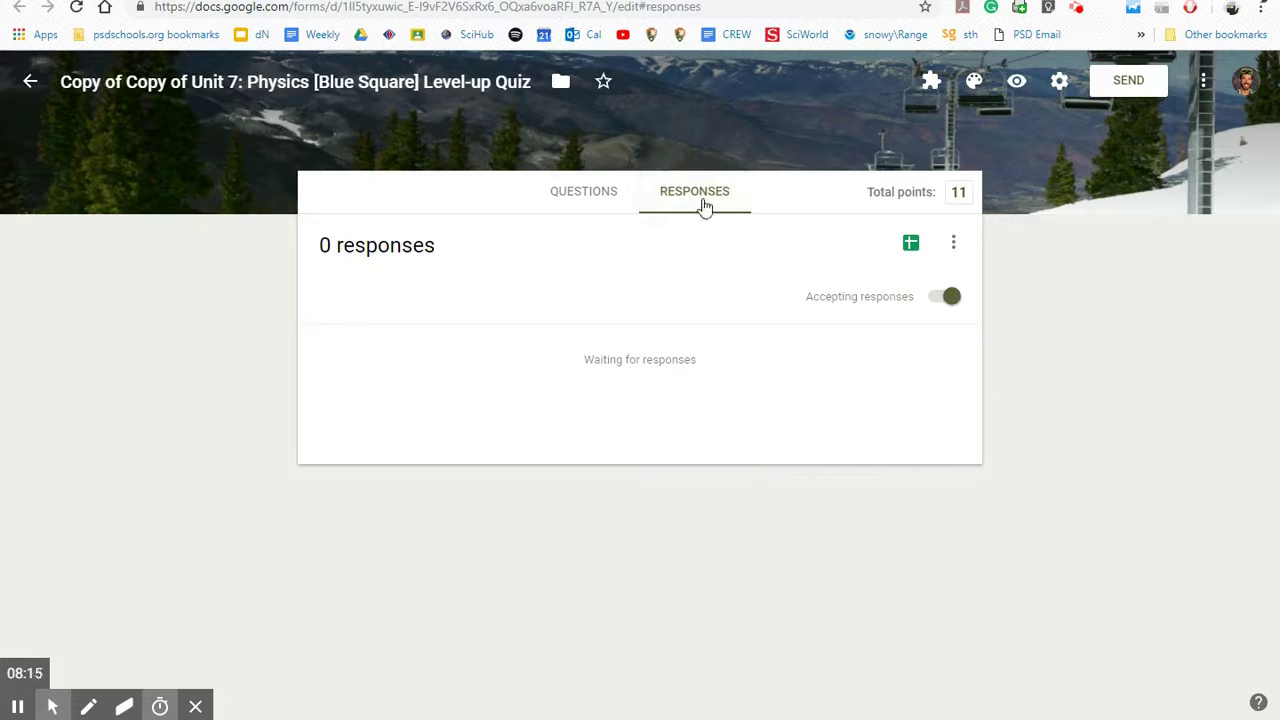
{"action": "left_click", "coordinate": [911, 248]}
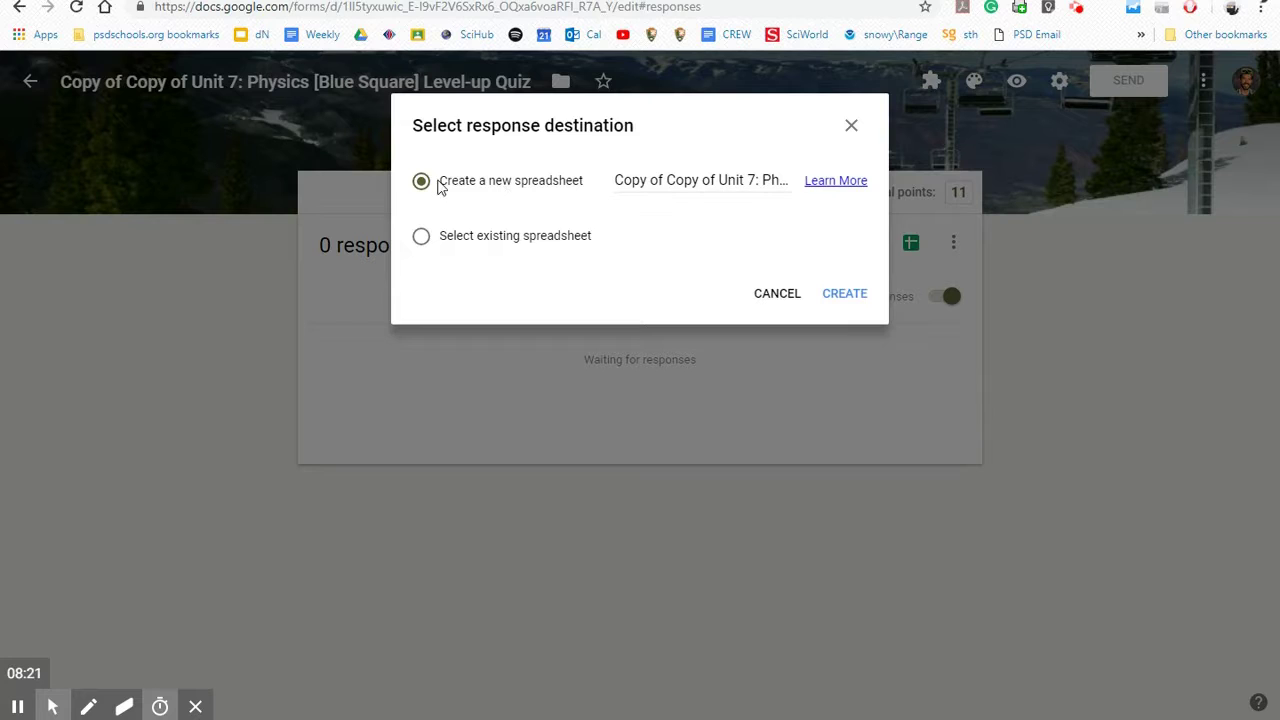
{"action": "left_click", "coordinate": [624, 178]}
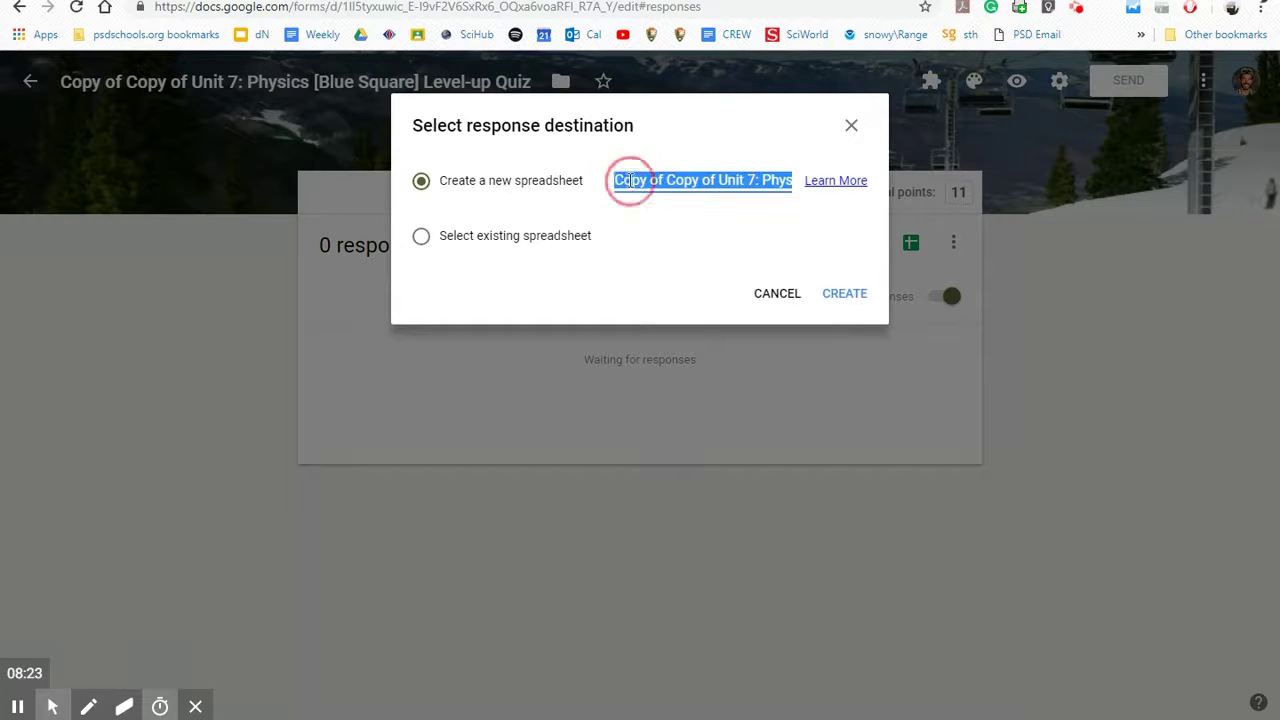
{"action": "type", "text": "Level U"}
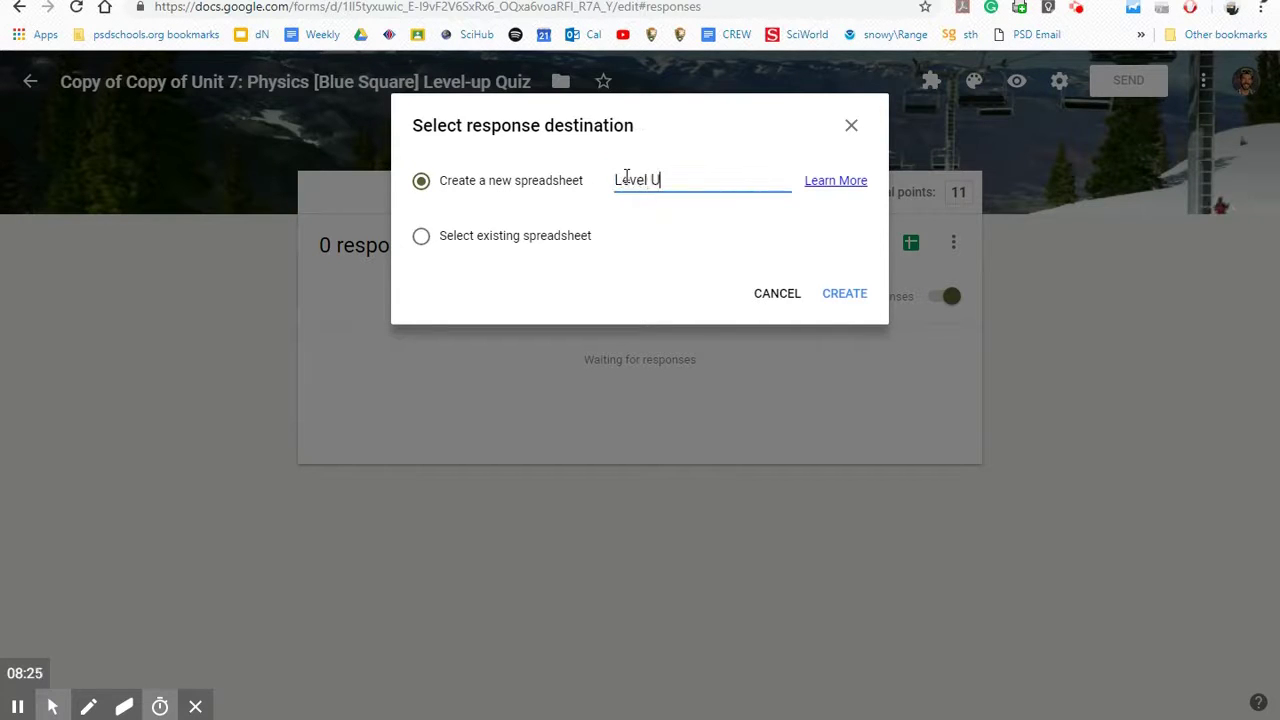
{"action": "type", "text": "p Quizzes--Unit 7"}
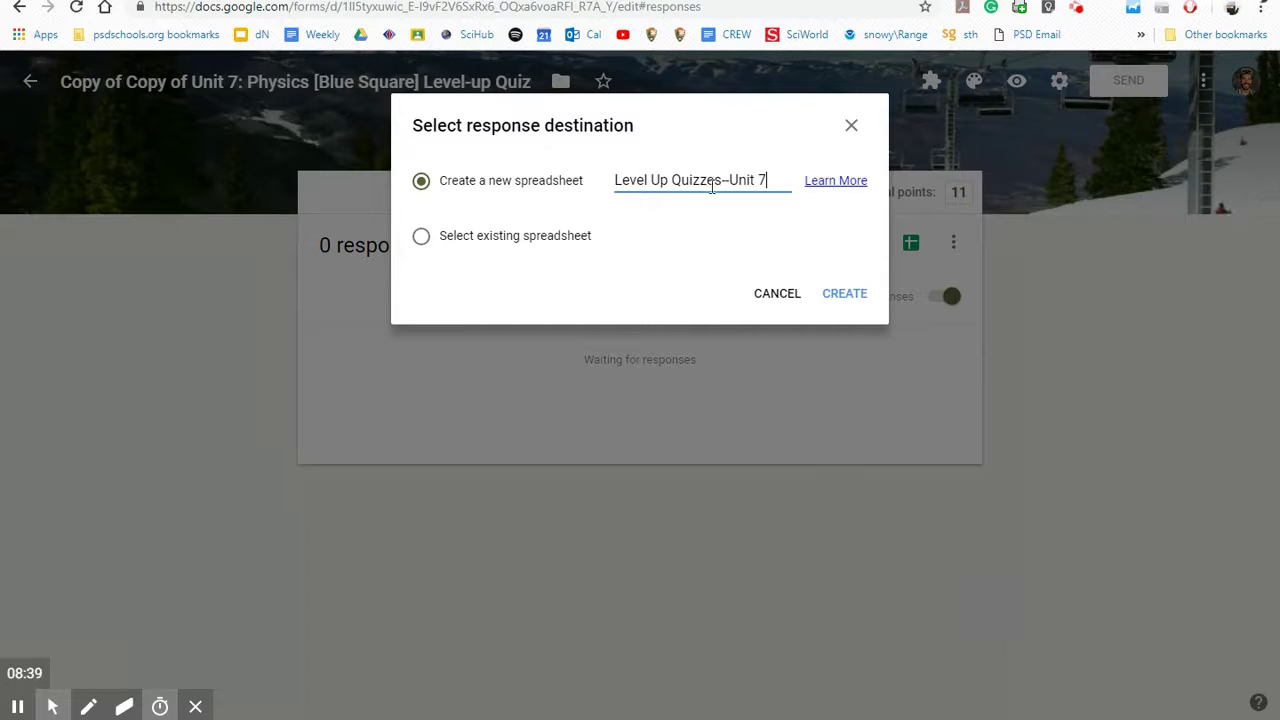
{"action": "left_click", "coordinate": [508, 250]}
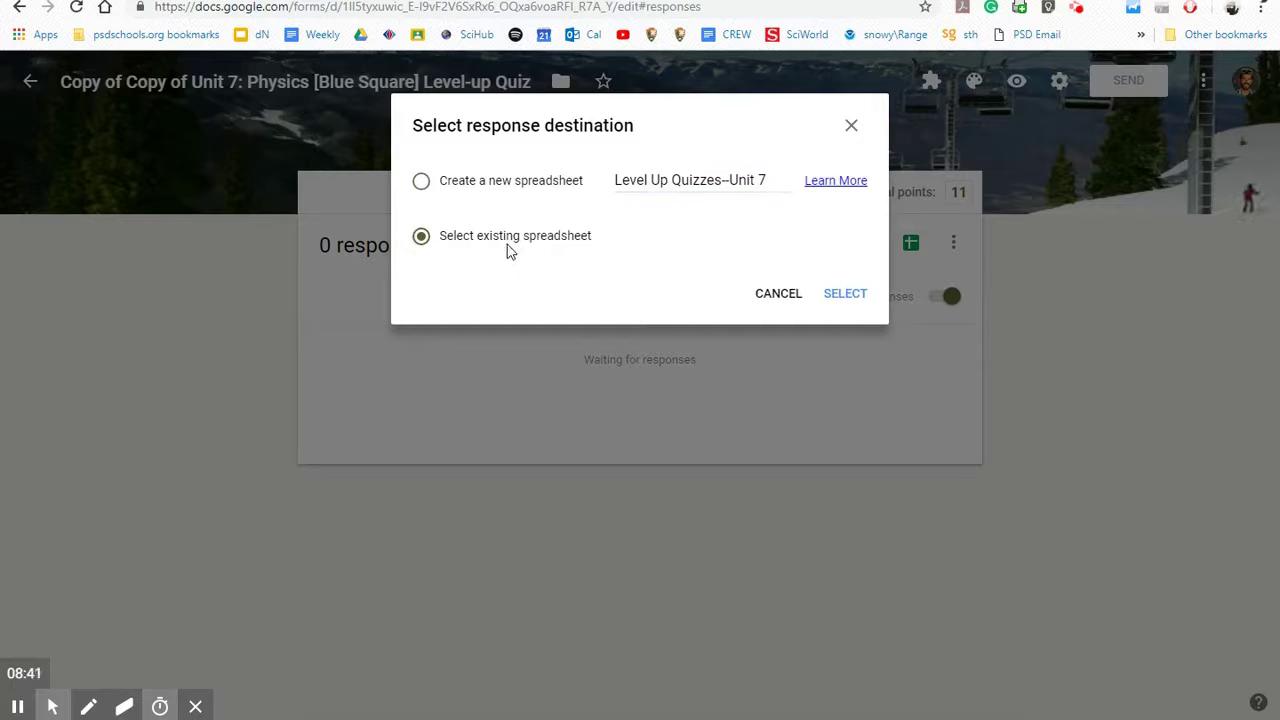
{"action": "left_click", "coordinate": [700, 182]}
{"action": "left_click", "coordinate": [424, 185]}
{"action": "left_click", "coordinate": [845, 290]}
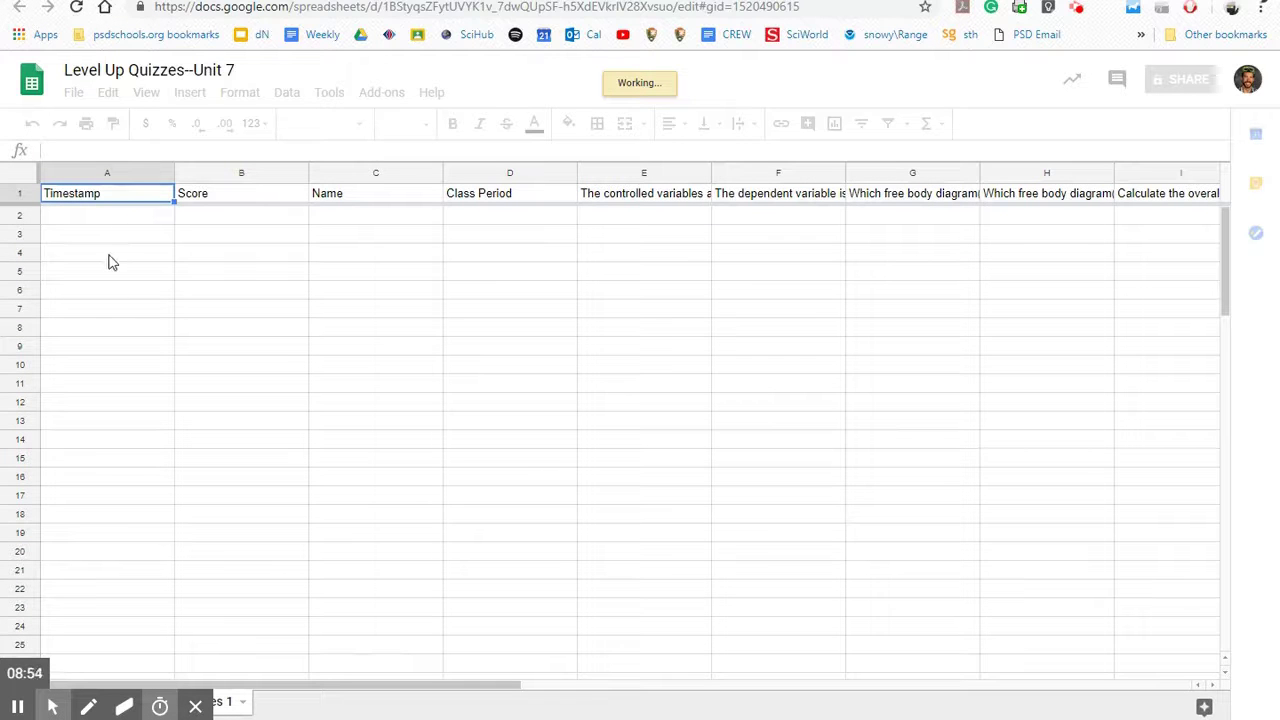
Step: Select the empty Timestamp, Score (B2:B6) and Name (C2:C11) cells in the new sheet
{"action": "left_click", "coordinate": [112, 262]}
{"action": "left_click_drag", "start_coordinate": [243, 216], "coordinate": [240, 300]}
{"action": "left_click_drag", "start_coordinate": [375, 216], "coordinate": [384, 388]}
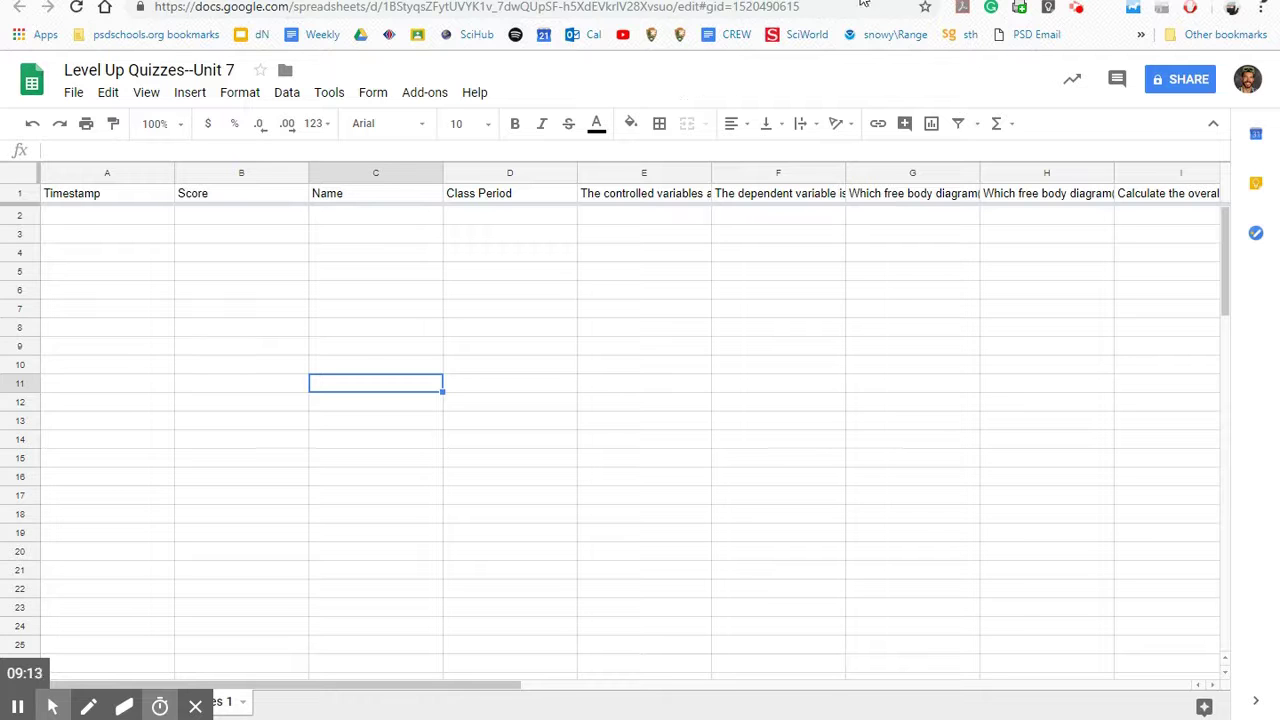
Step: Switch to the Physics Level-Up Quizzes copy, browse the FBD and <> tabs, ending on the first tab
{"action": "key", "text": "ctrl+Tab"}
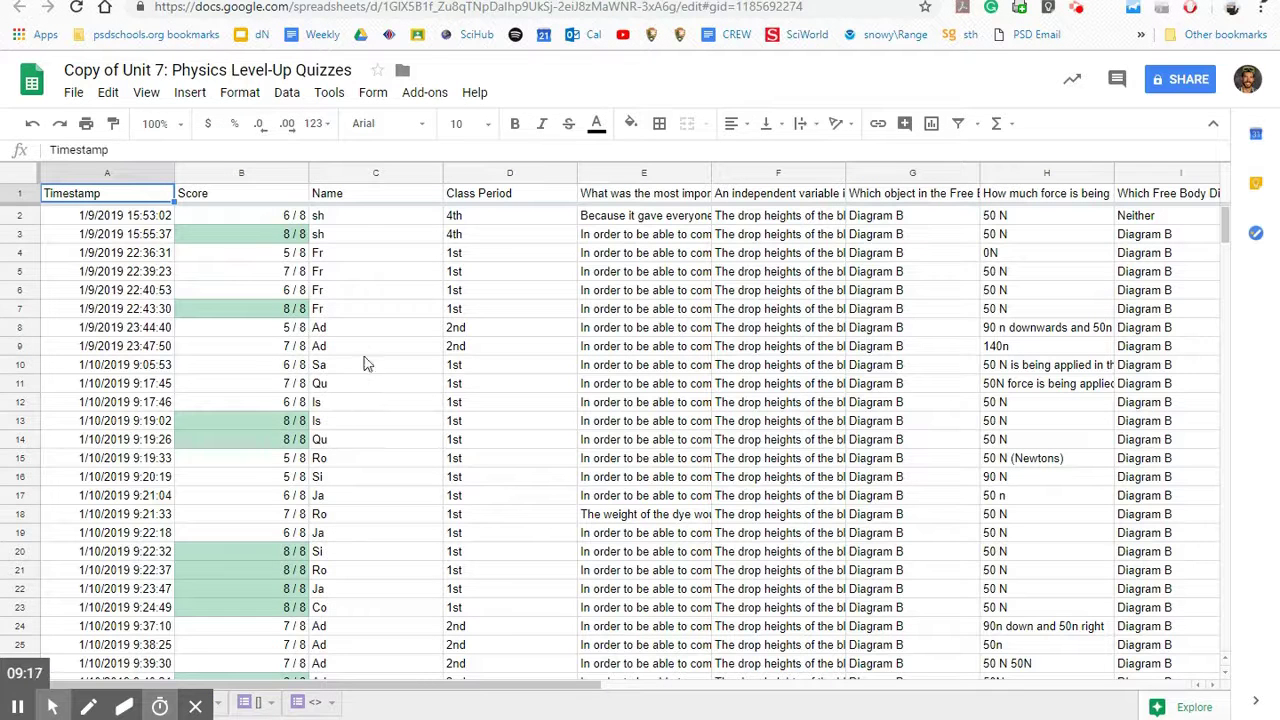
{"action": "left_click", "coordinate": [388, 308]}
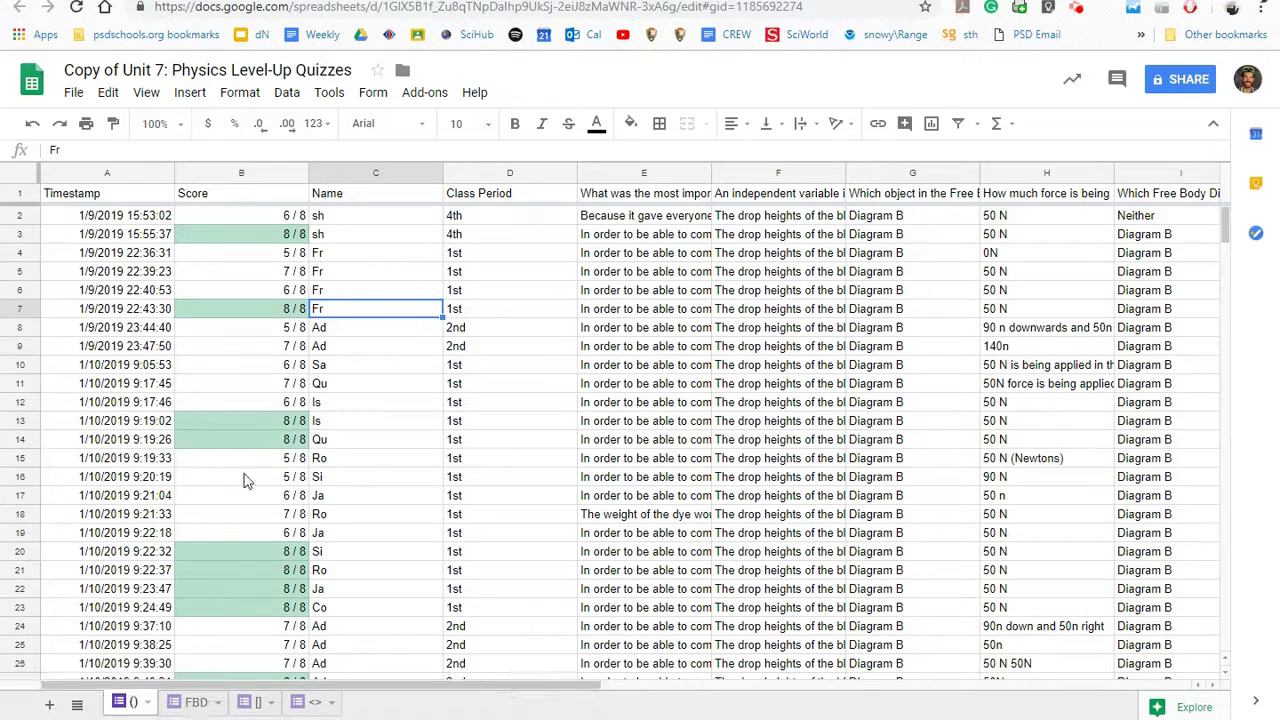
{"action": "left_click", "coordinate": [192, 702]}
{"action": "left_click", "coordinate": [251, 704]}
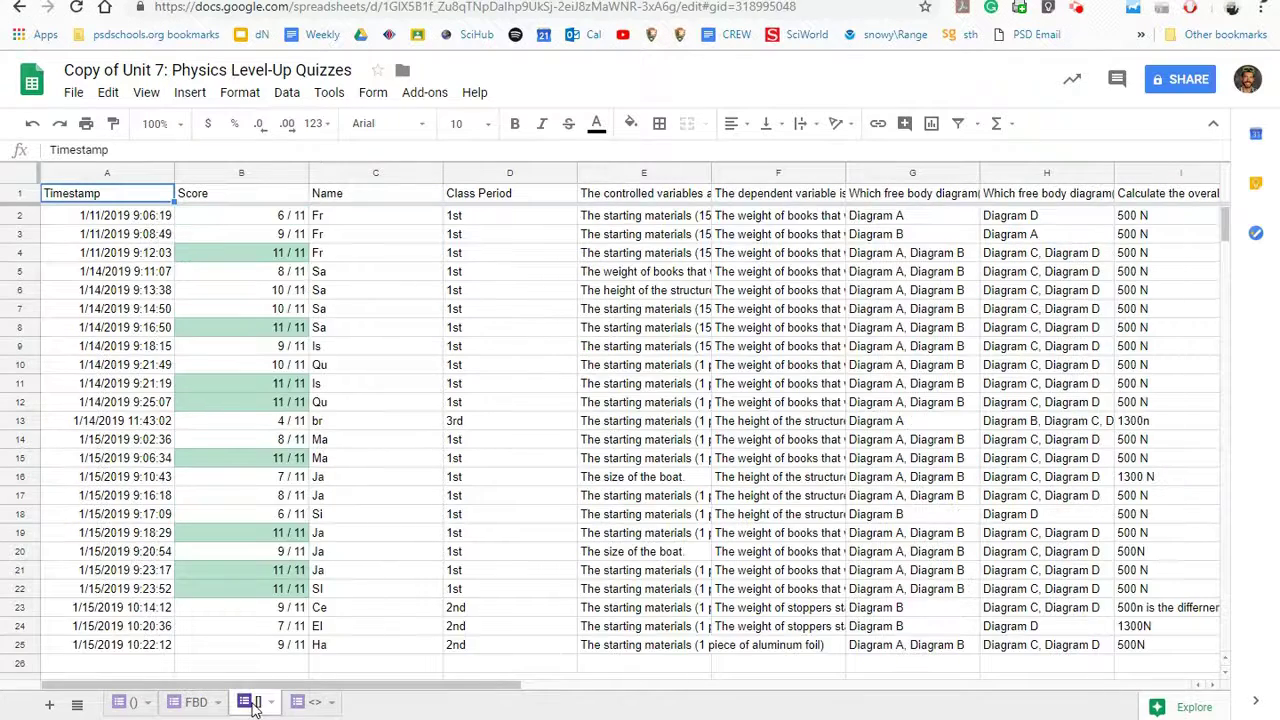
{"action": "left_click", "coordinate": [305, 702]}
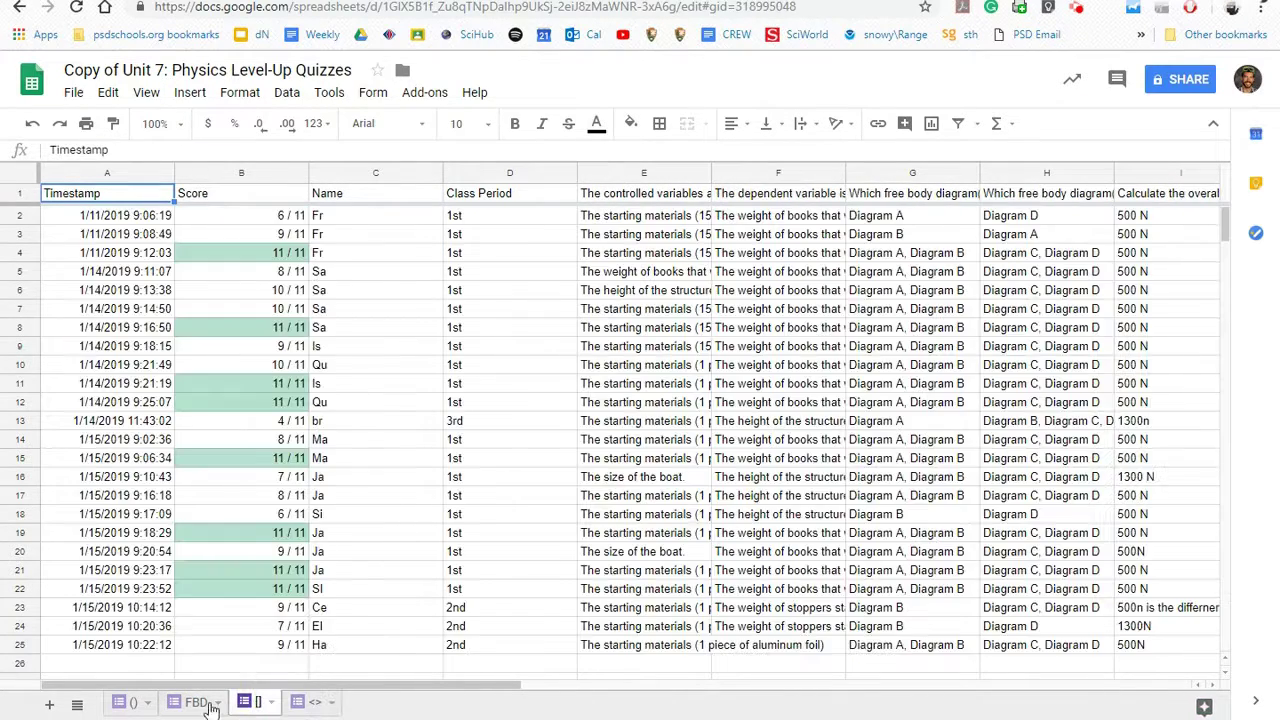
{"action": "left_click", "coordinate": [125, 703]}
{"action": "left_click", "coordinate": [245, 704]}
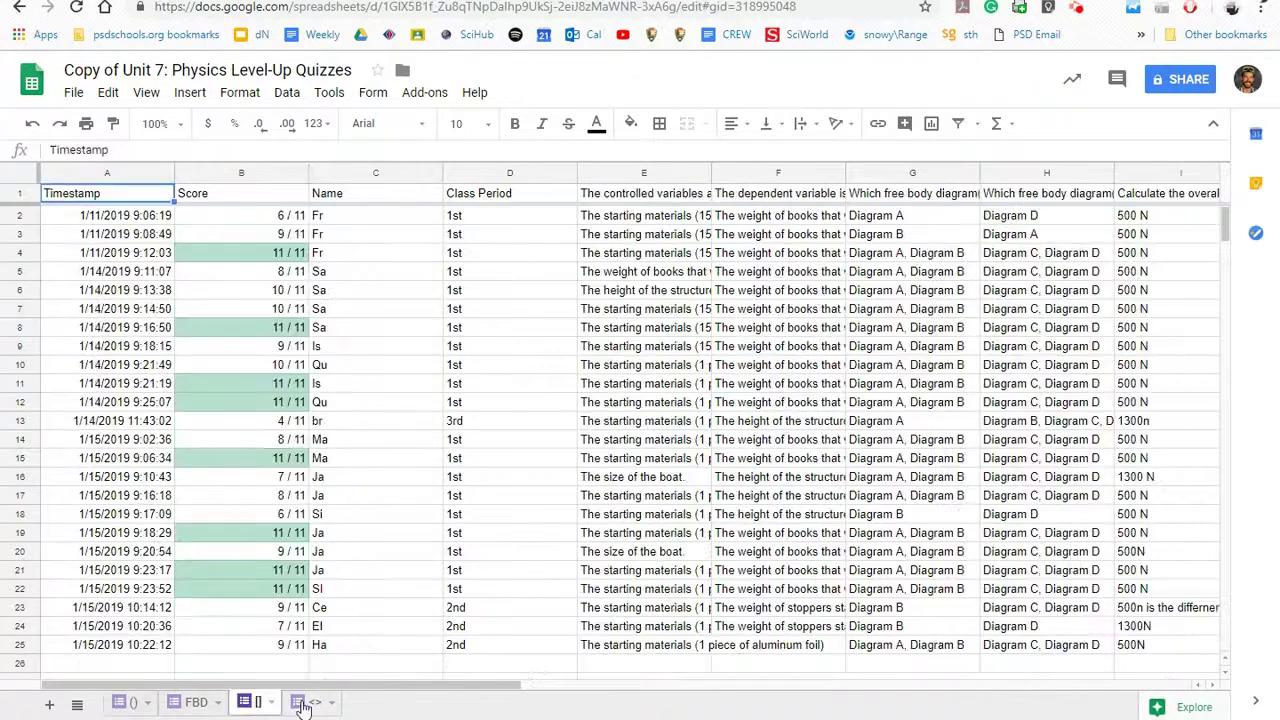
{"action": "left_click", "coordinate": [306, 703]}
{"action": "left_click", "coordinate": [196, 704]}
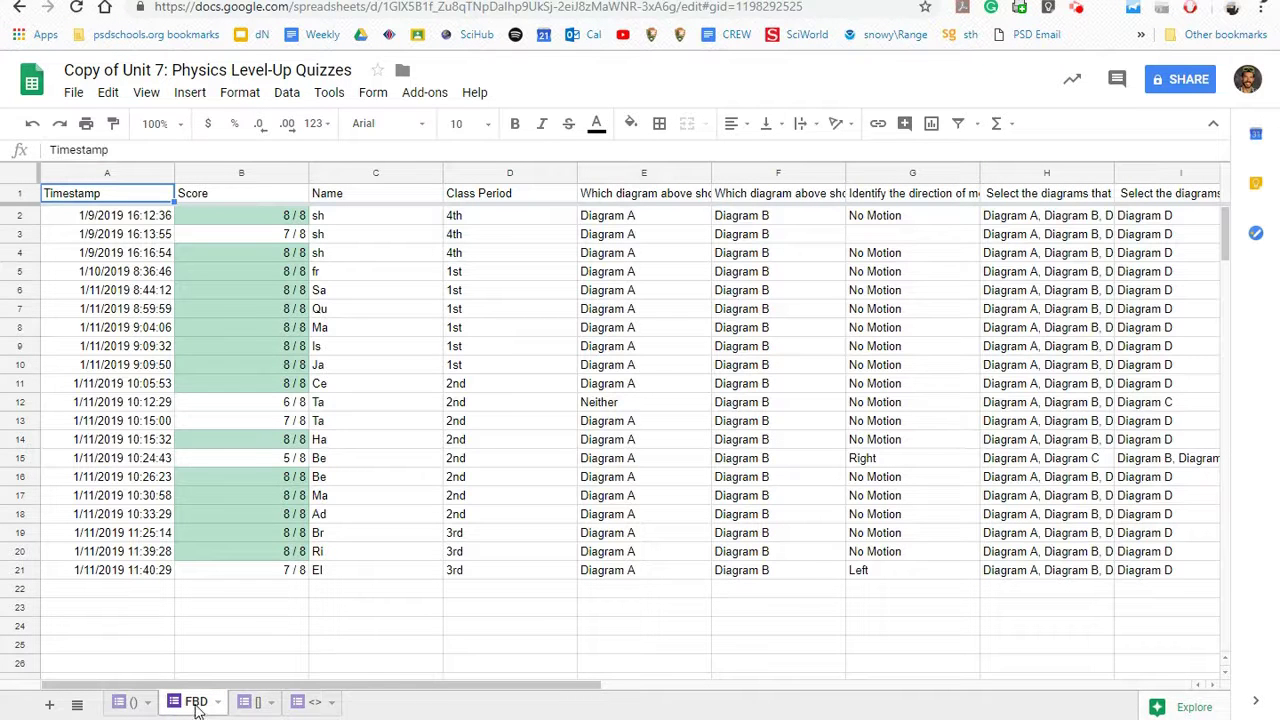
{"action": "left_click", "coordinate": [134, 709]}
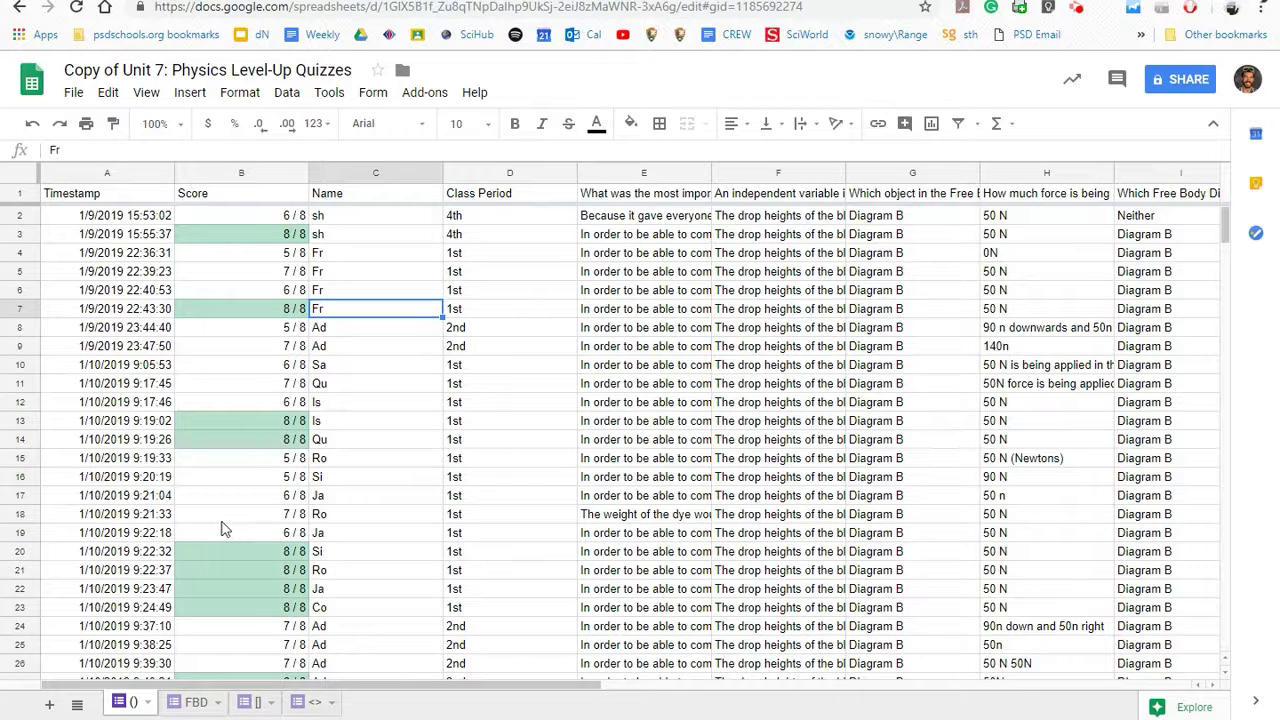
Step: Inspect the 8 / 8 score in B3 and student names in column C
{"action": "left_click", "coordinate": [286, 218]}
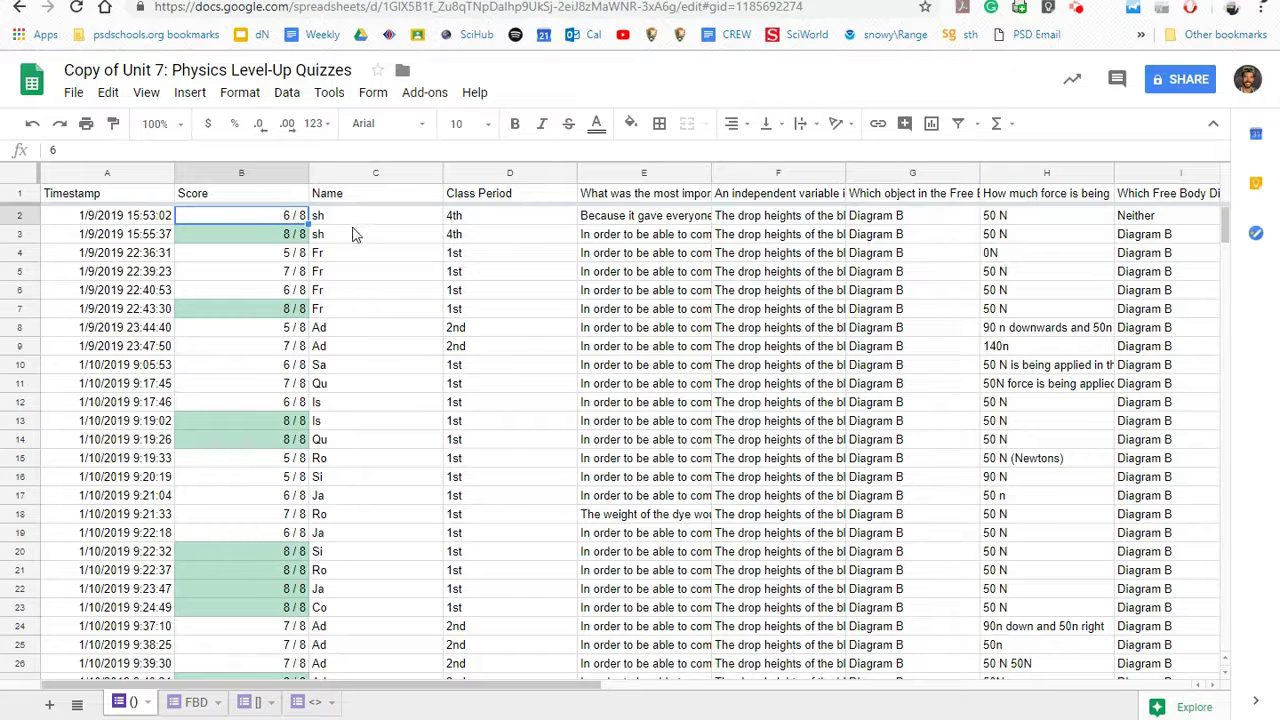
{"action": "left_click", "coordinate": [282, 241]}
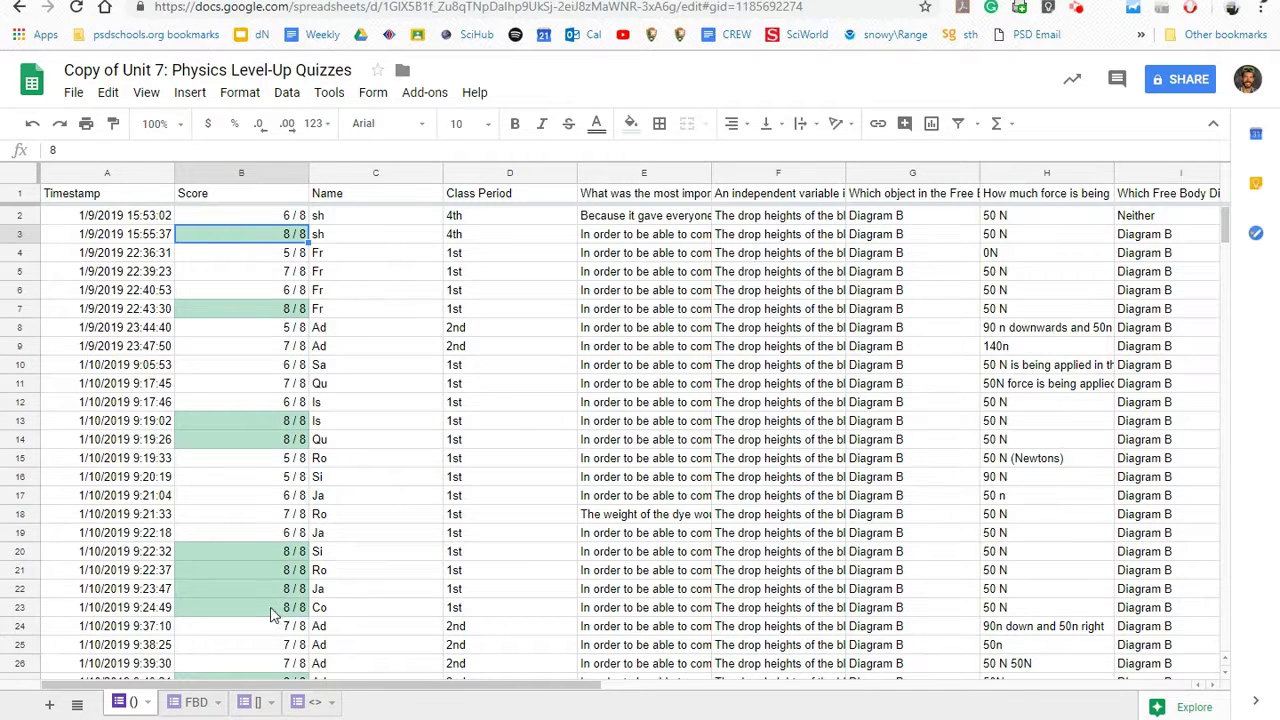
{"action": "scroll", "coordinate": [268, 603], "scroll_direction": "down", "scroll_amount": 3}
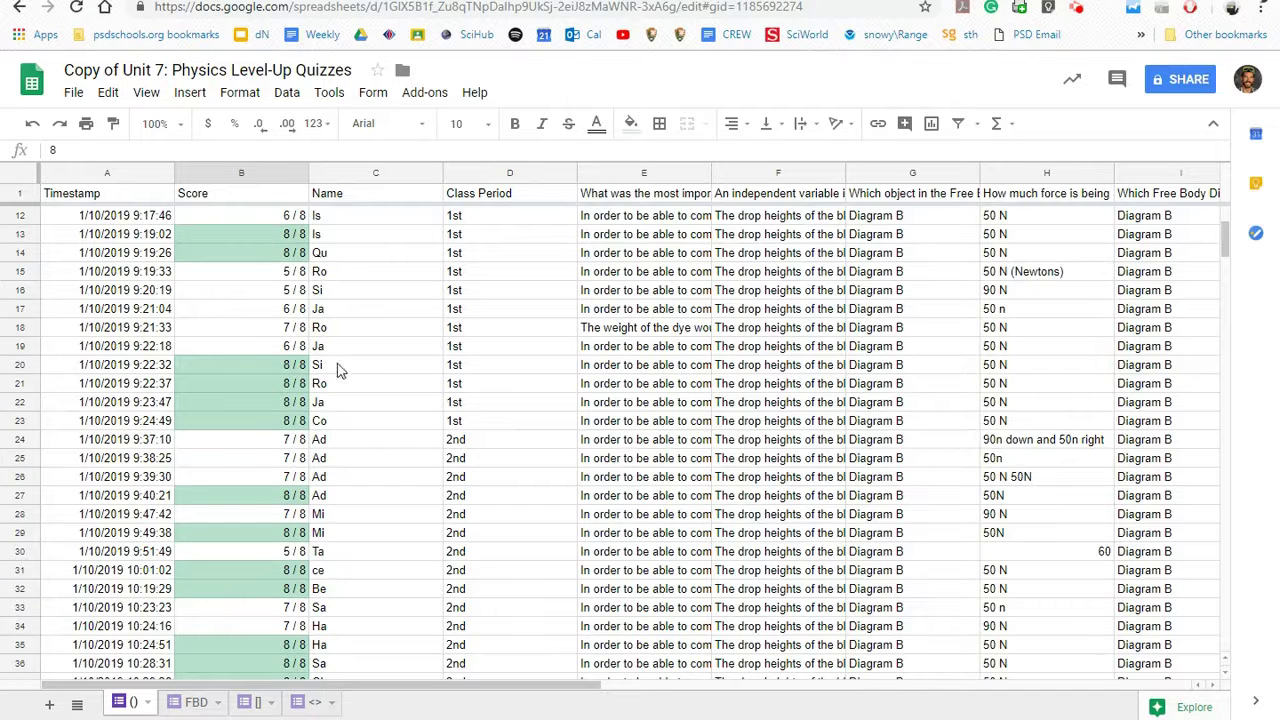
{"action": "left_click_drag", "start_coordinate": [335, 445], "coordinate": [337, 510]}
{"action": "left_click", "coordinate": [337, 503]}
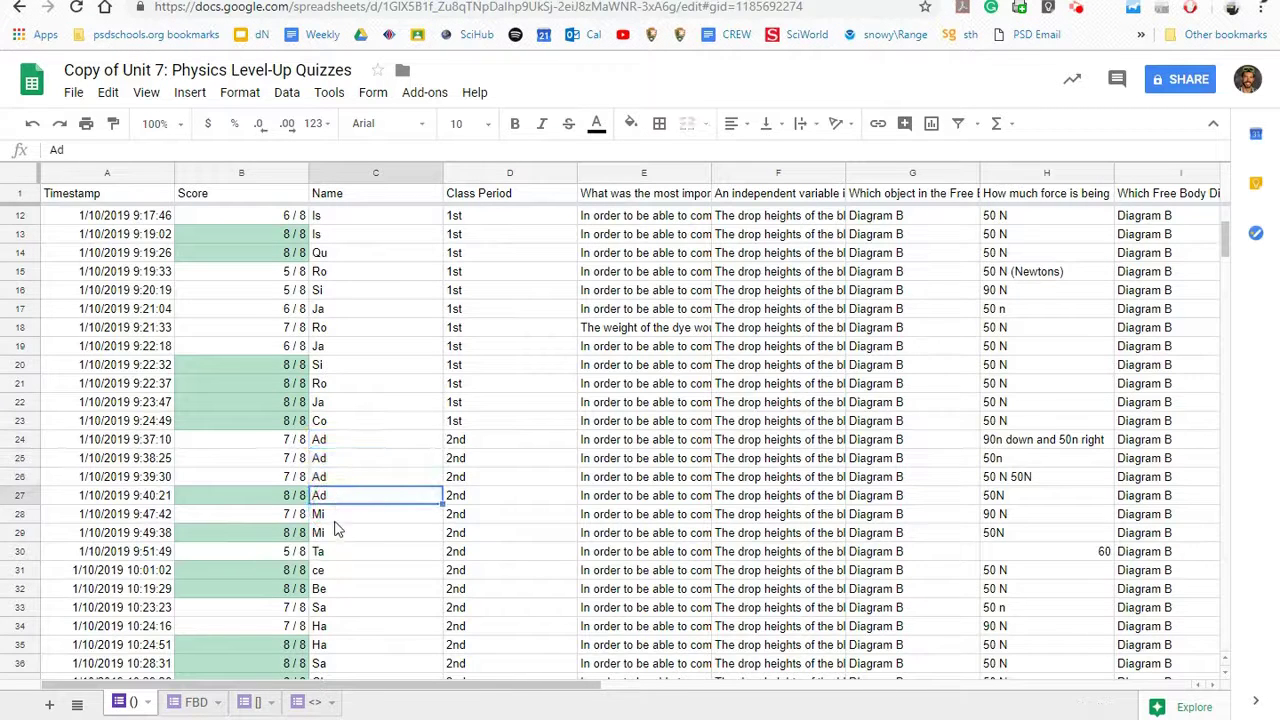
{"action": "left_click", "coordinate": [349, 276]}
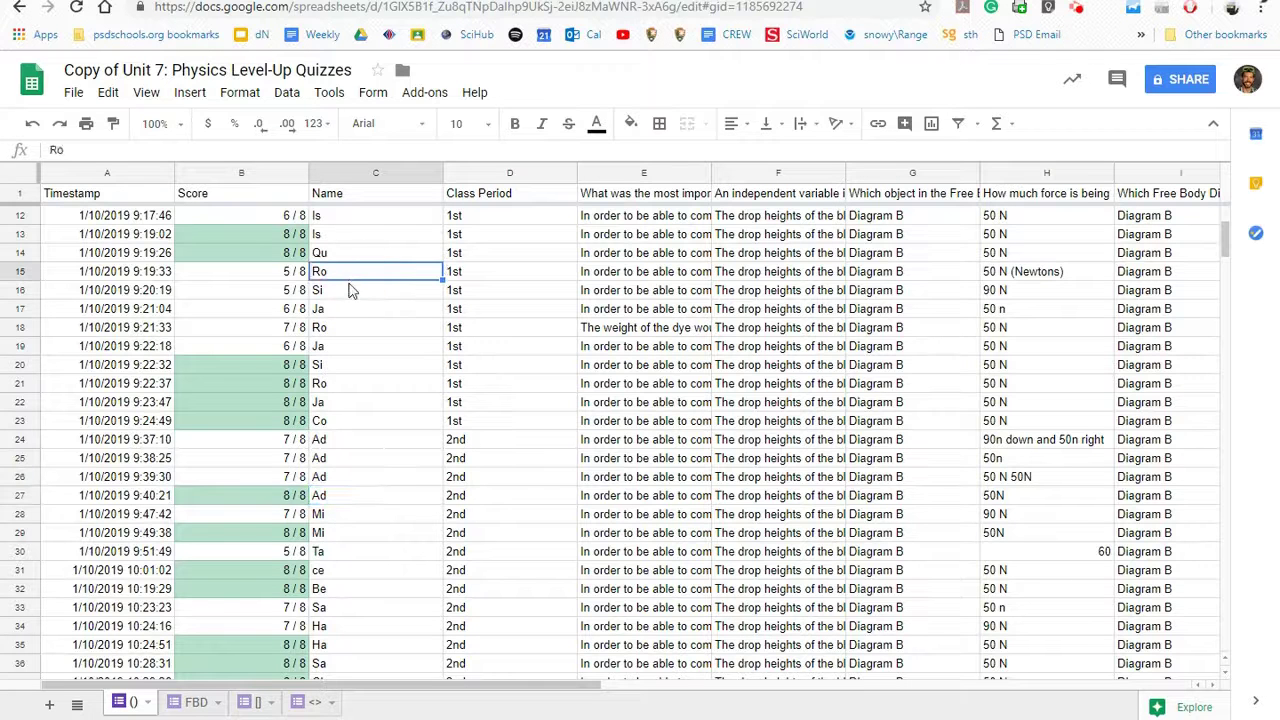
{"action": "left_click", "coordinate": [346, 388]}
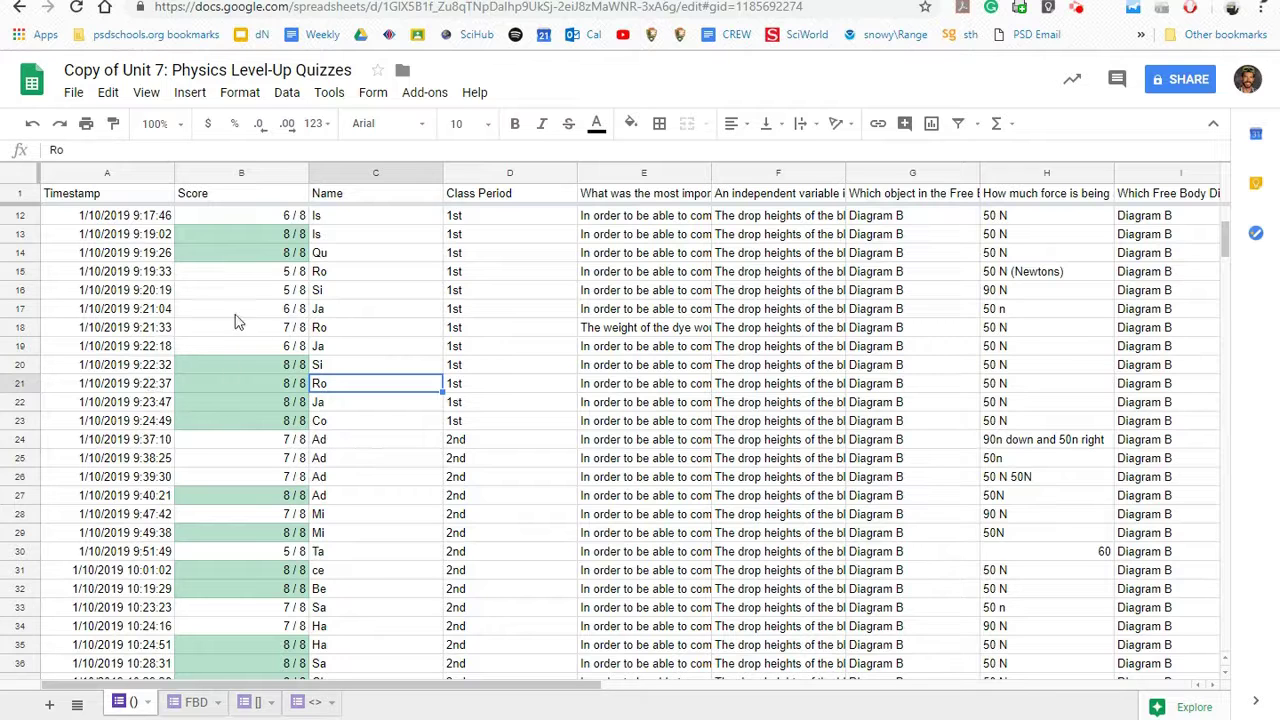
{"action": "scroll", "coordinate": [280, 290], "scroll_direction": "up", "scroll_amount": 3}
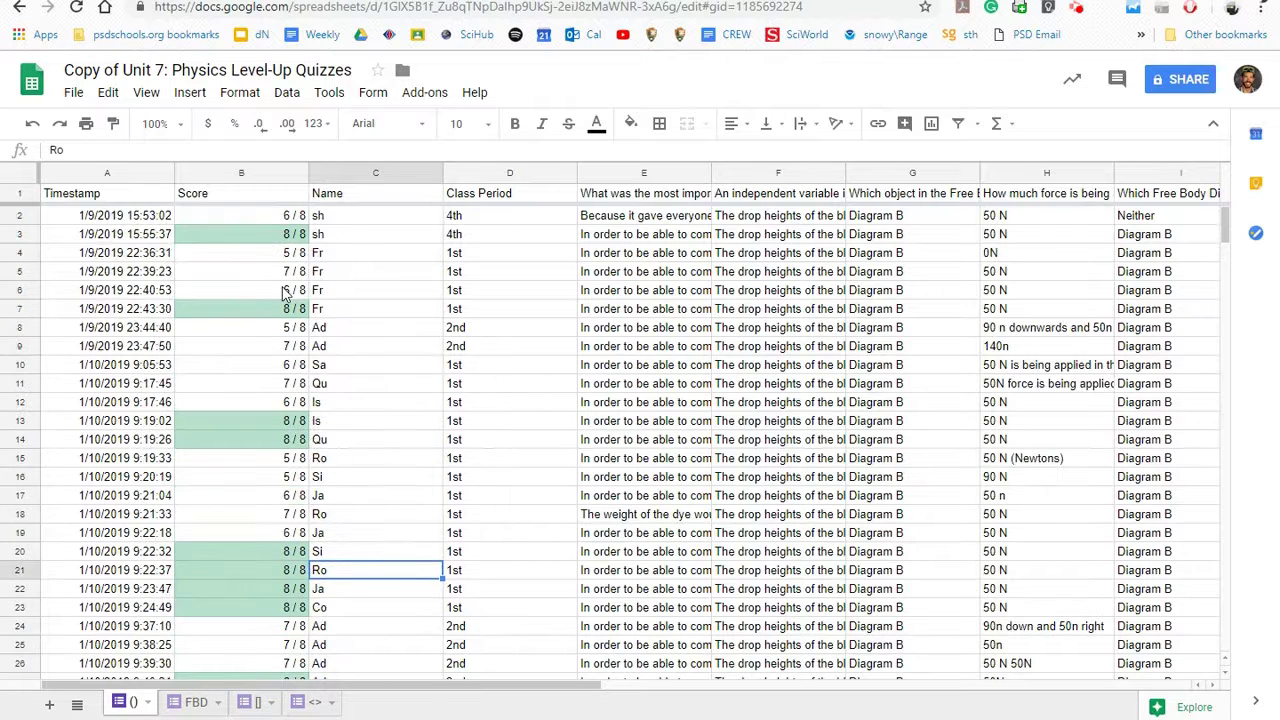
Step: Select the Score column and view its rule under Format > Conditional formatting
{"action": "left_click", "coordinate": [250, 178]}
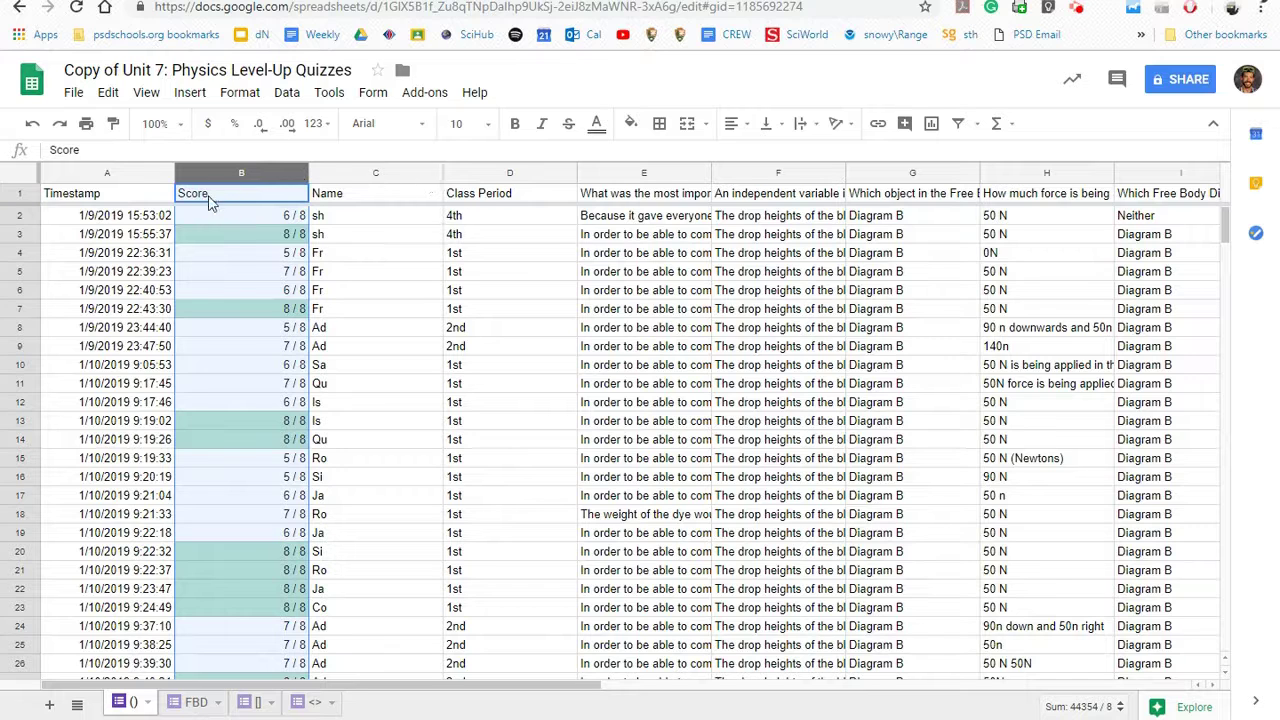
{"action": "left_click", "coordinate": [350, 178]}
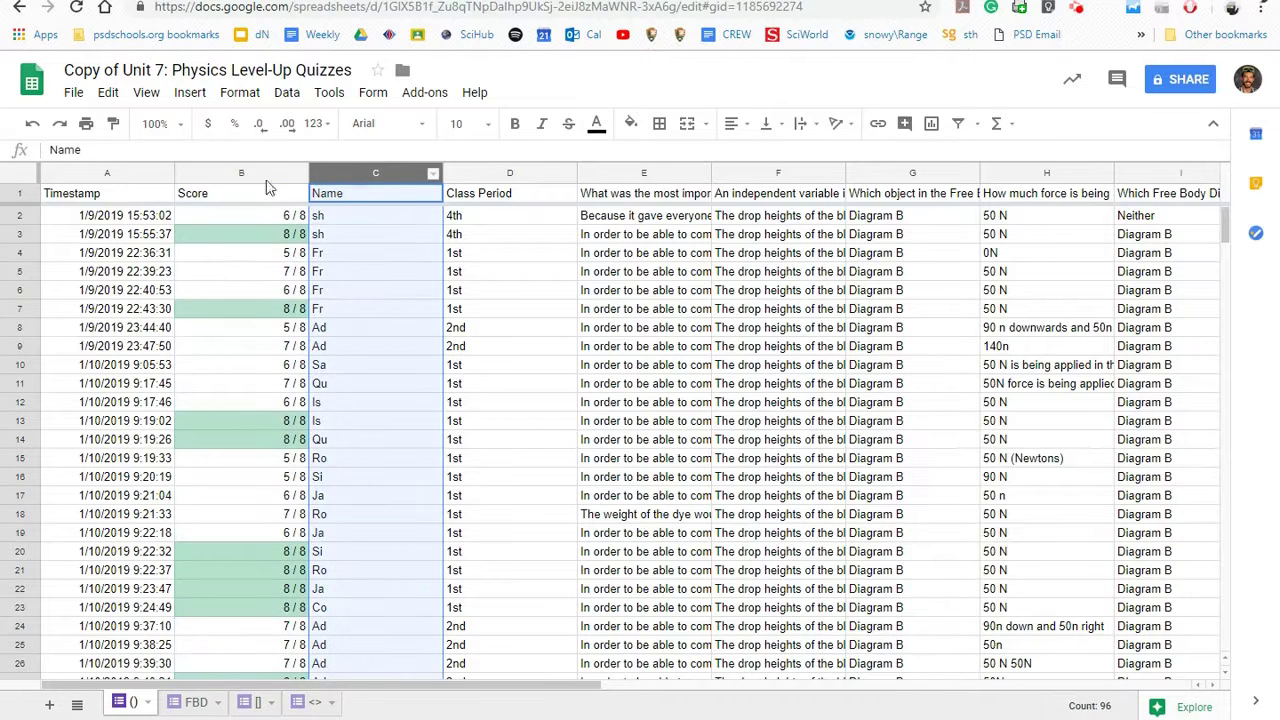
{"action": "left_click", "coordinate": [232, 174]}
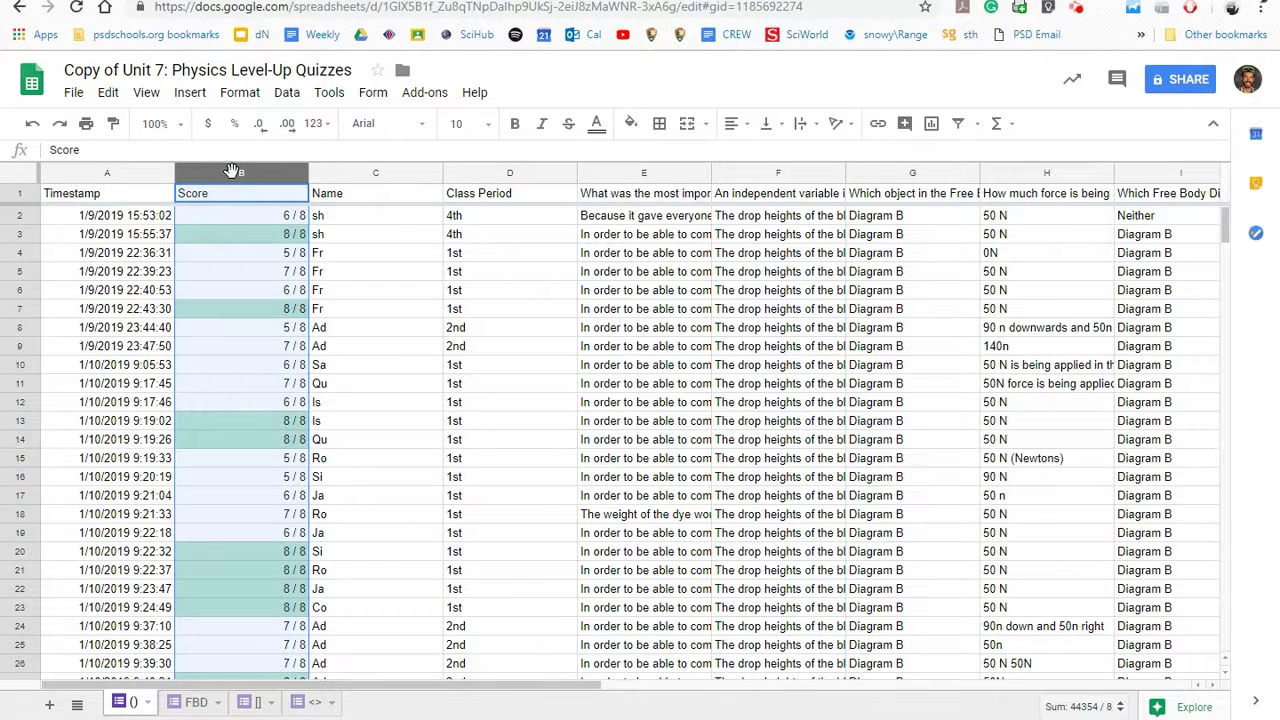
{"action": "left_click", "coordinate": [236, 95]}
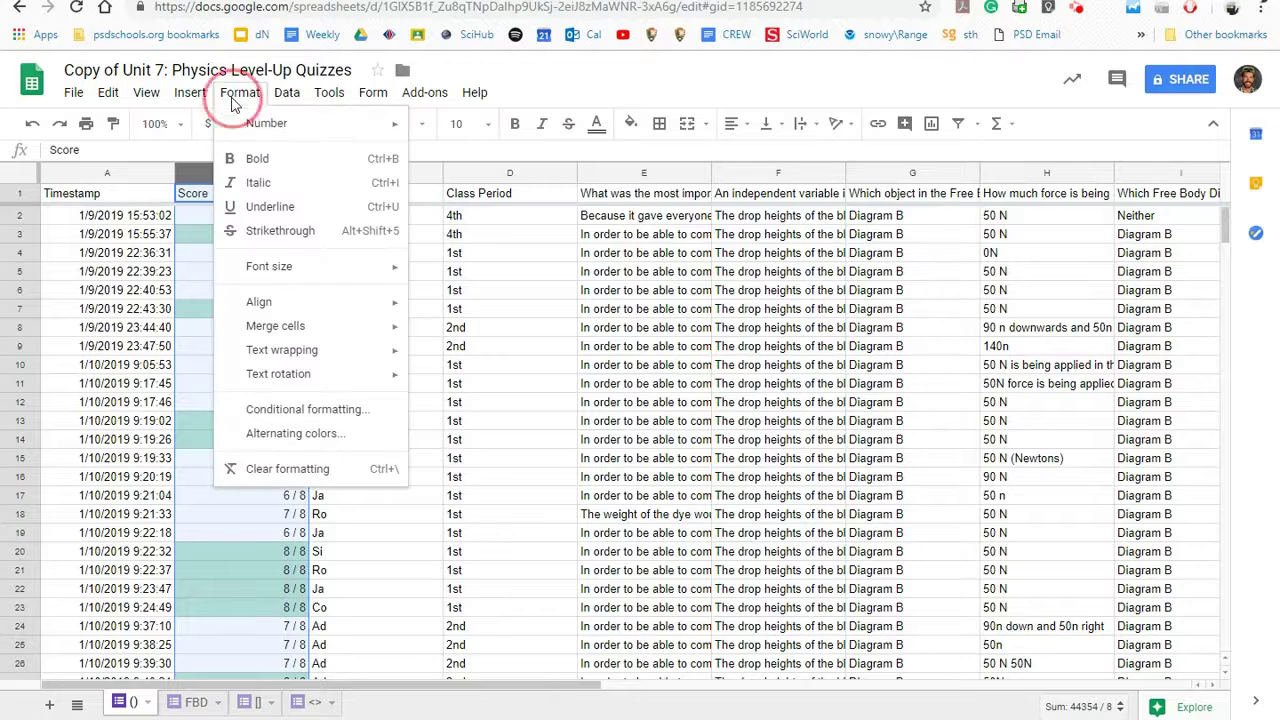
{"action": "left_click", "coordinate": [310, 410]}
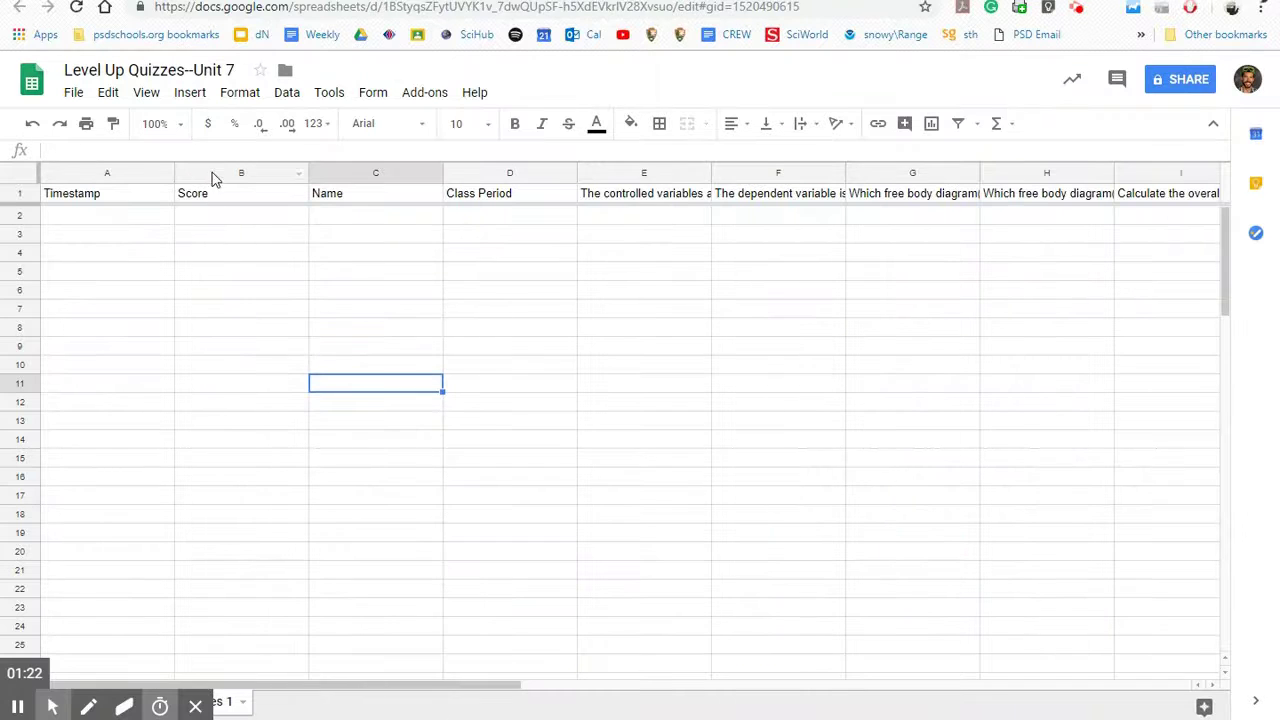
Step: Select the empty Score column and open Format > Conditional formatting
{"action": "left_click", "coordinate": [211, 173]}
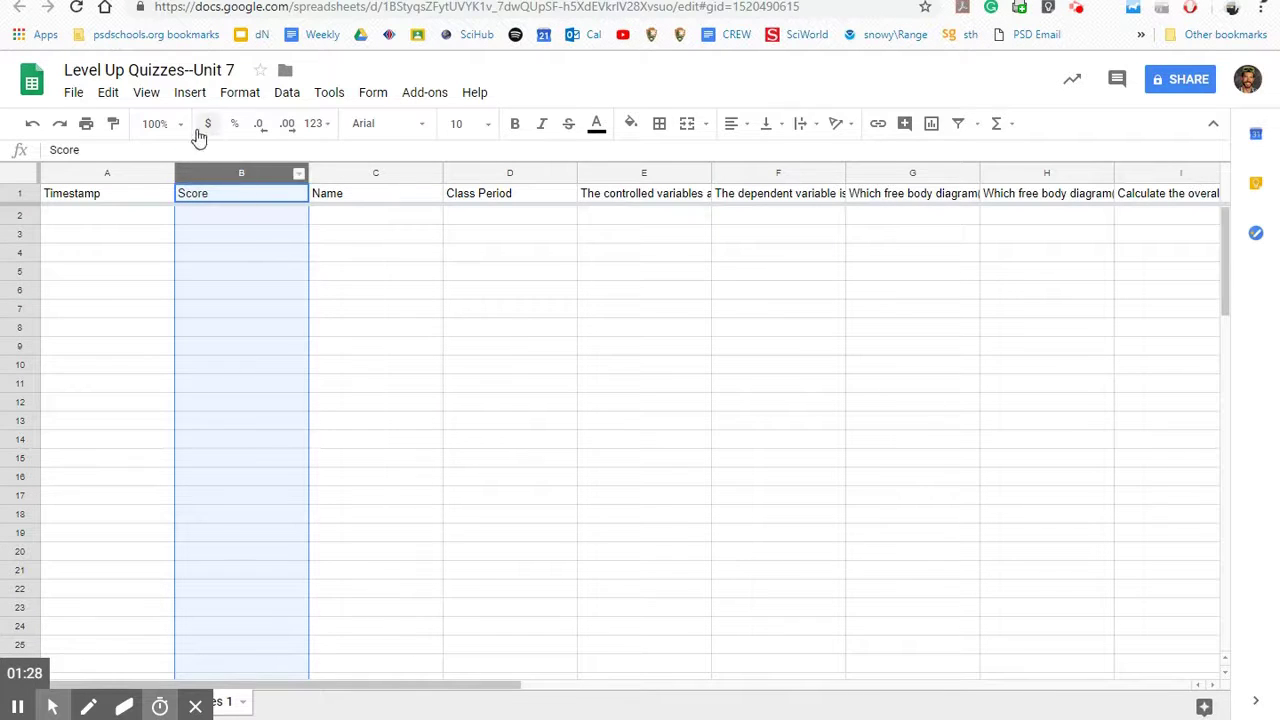
{"action": "left_click", "coordinate": [239, 92]}
{"action": "left_click", "coordinate": [305, 411]}
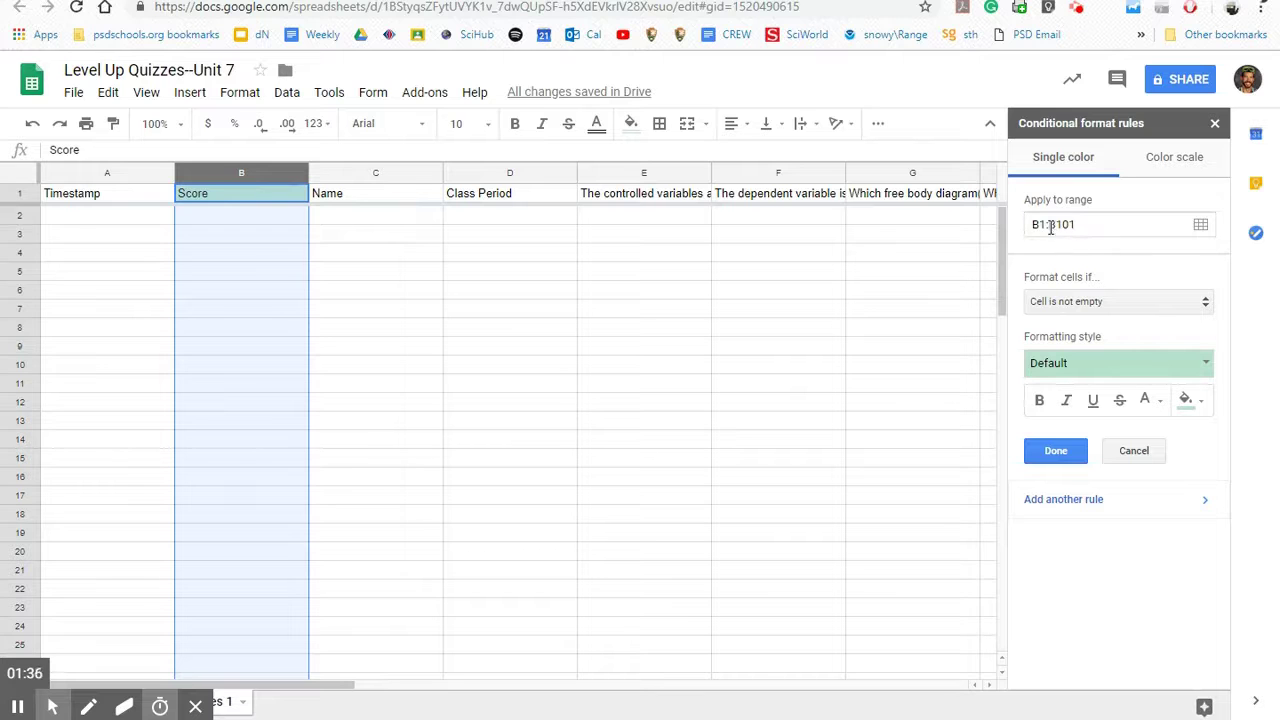
Step: Add a rule shading Score values greater than or equal to 11 with the green preset
{"action": "left_click", "coordinate": [1090, 280]}
{"action": "left_click", "coordinate": [1100, 308]}
{"action": "scroll", "coordinate": [1110, 420], "scroll_direction": "down", "scroll_amount": 1}
{"action": "scroll", "coordinate": [1110, 430], "scroll_direction": "up", "scroll_amount": 1}
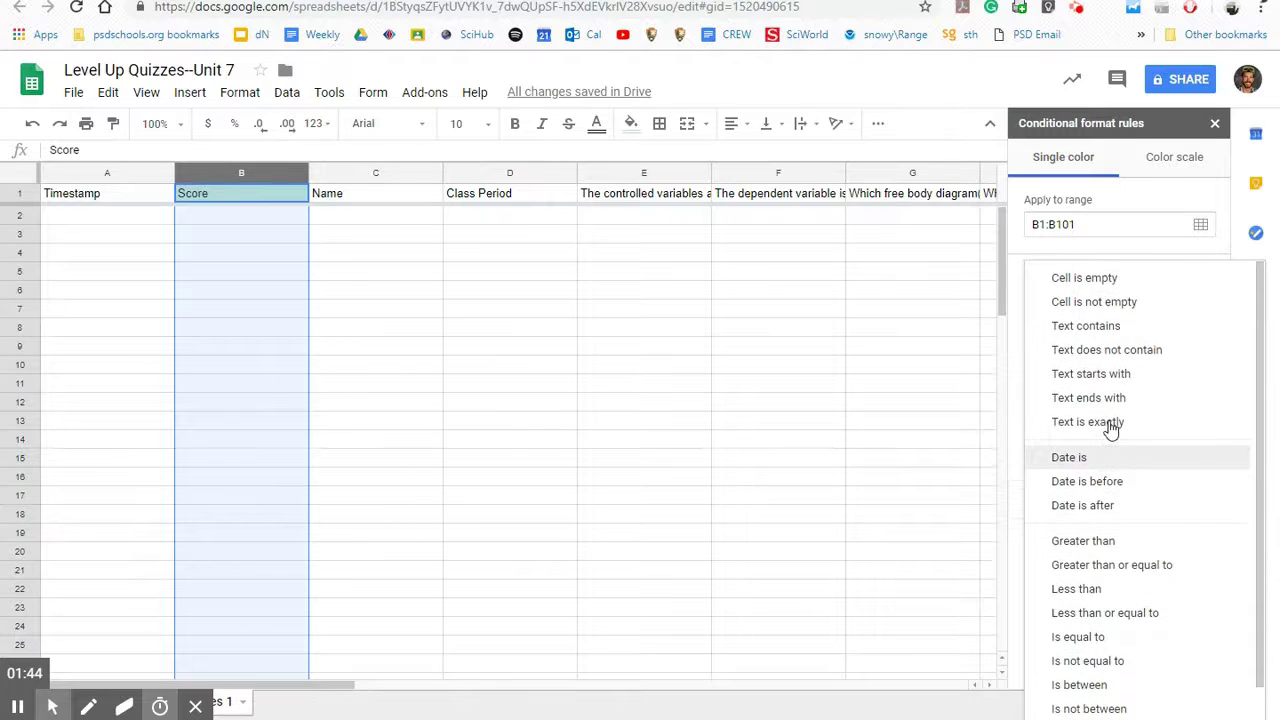
{"action": "scroll", "coordinate": [1160, 430], "scroll_direction": "down", "scroll_amount": 1}
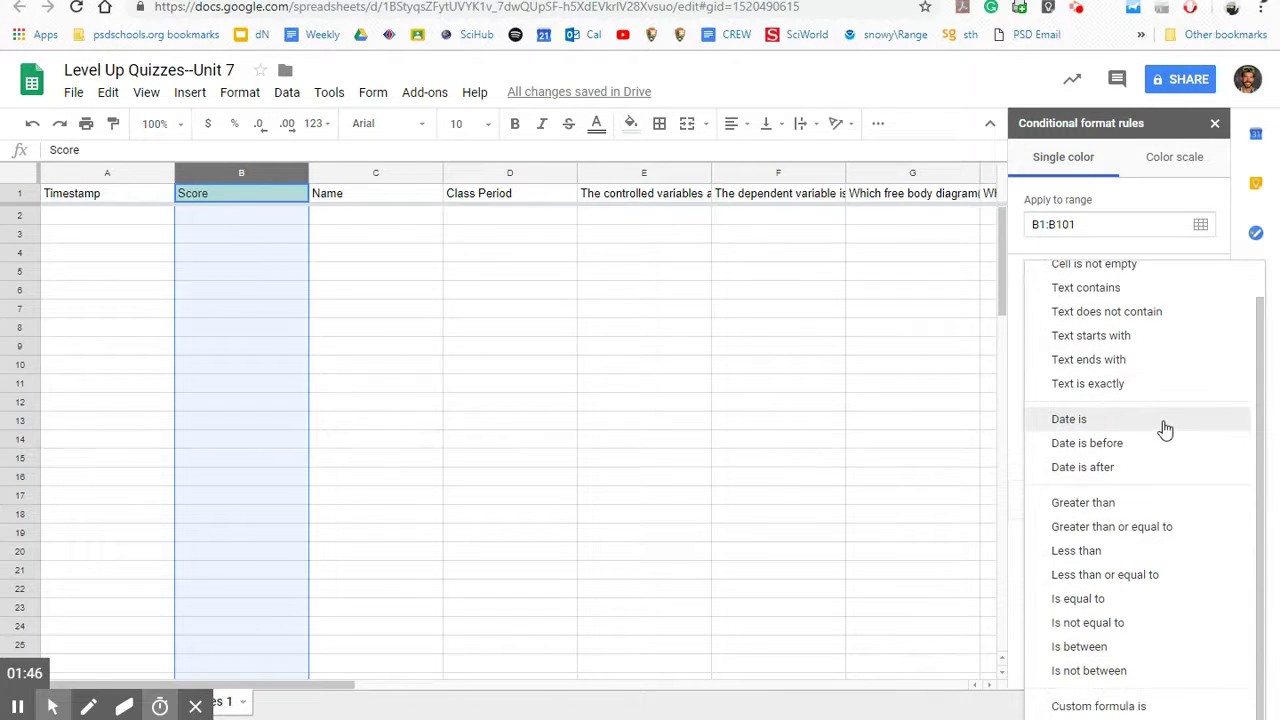
{"action": "left_click", "coordinate": [1160, 528]}
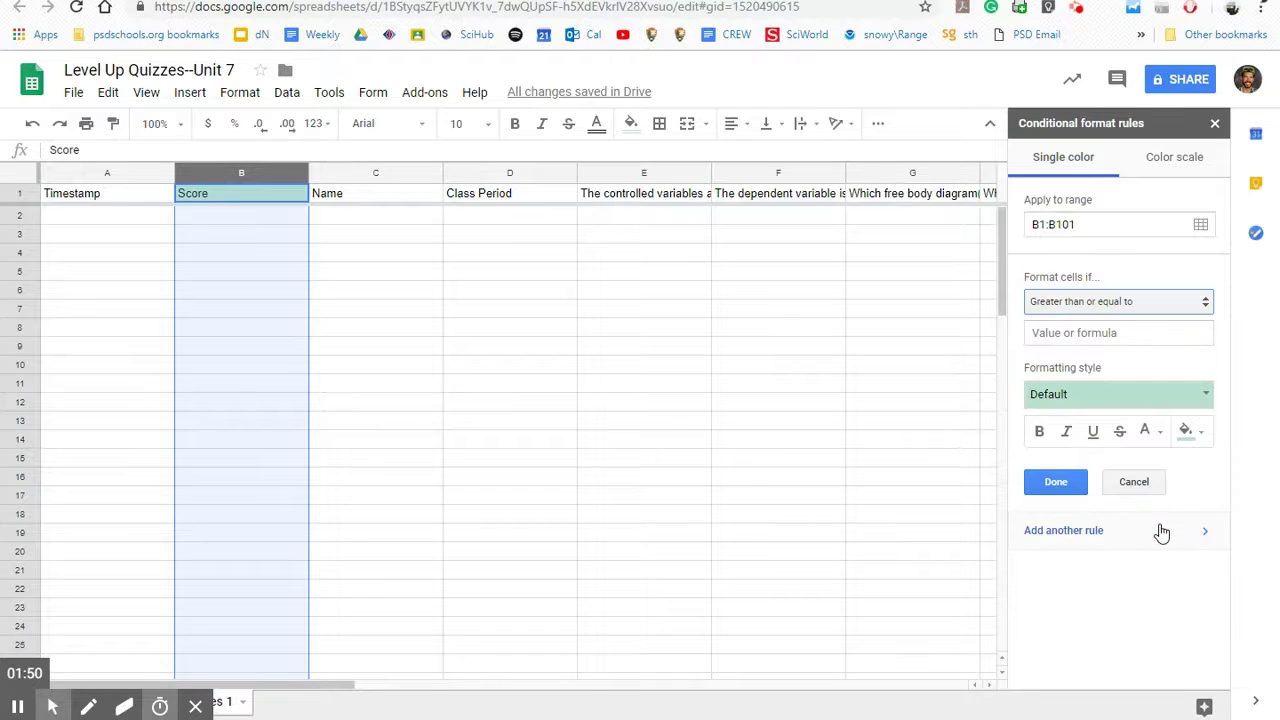
{"action": "left_click", "coordinate": [1084, 337]}
{"action": "type", "text": "11"}
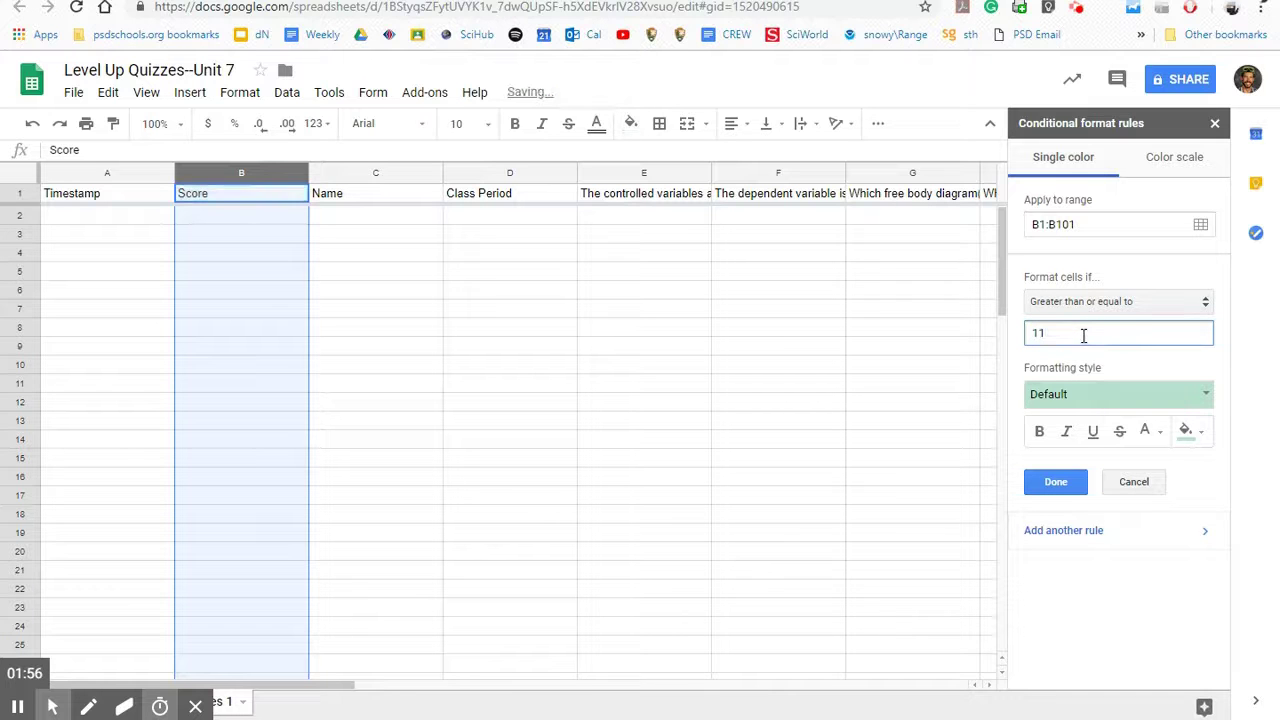
{"action": "left_click", "coordinate": [1093, 403]}
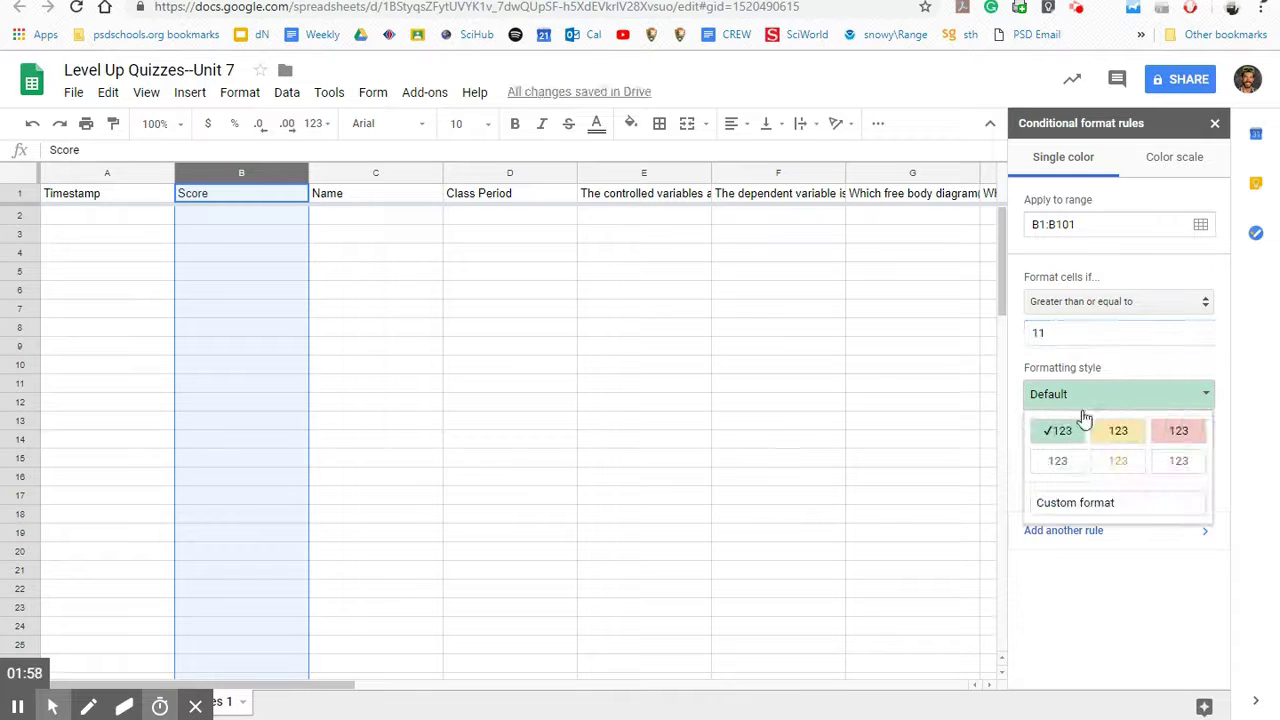
{"action": "left_click", "coordinate": [1062, 431]}
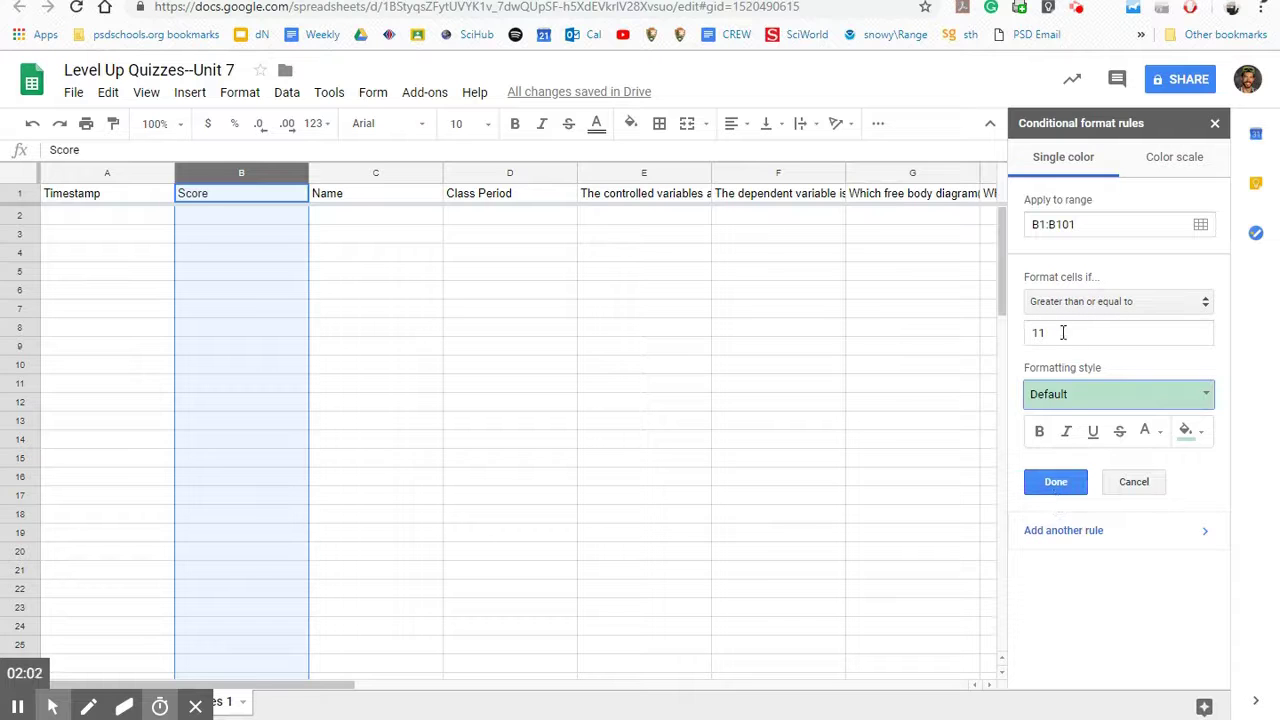
{"action": "left_click", "coordinate": [1078, 490]}
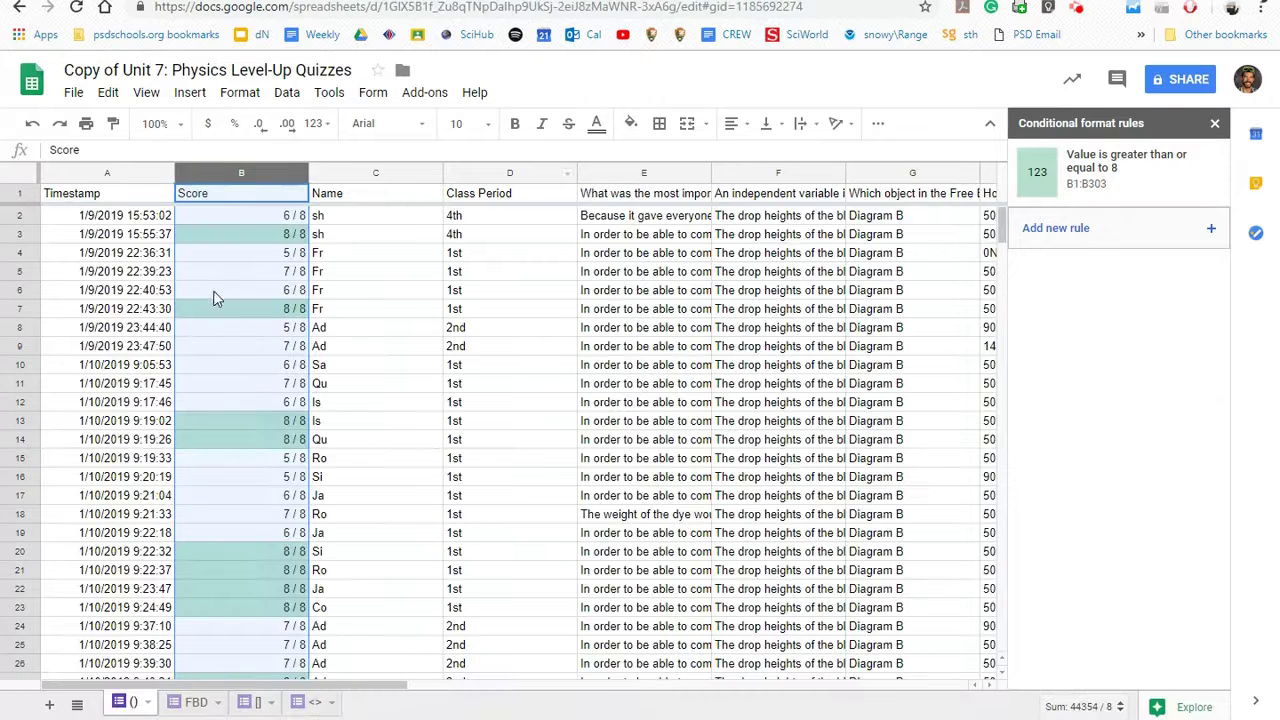
Step: Check the full score in B13, then open the third quiz tab with green 11 / 11 scores
{"action": "left_click", "coordinate": [255, 413]}
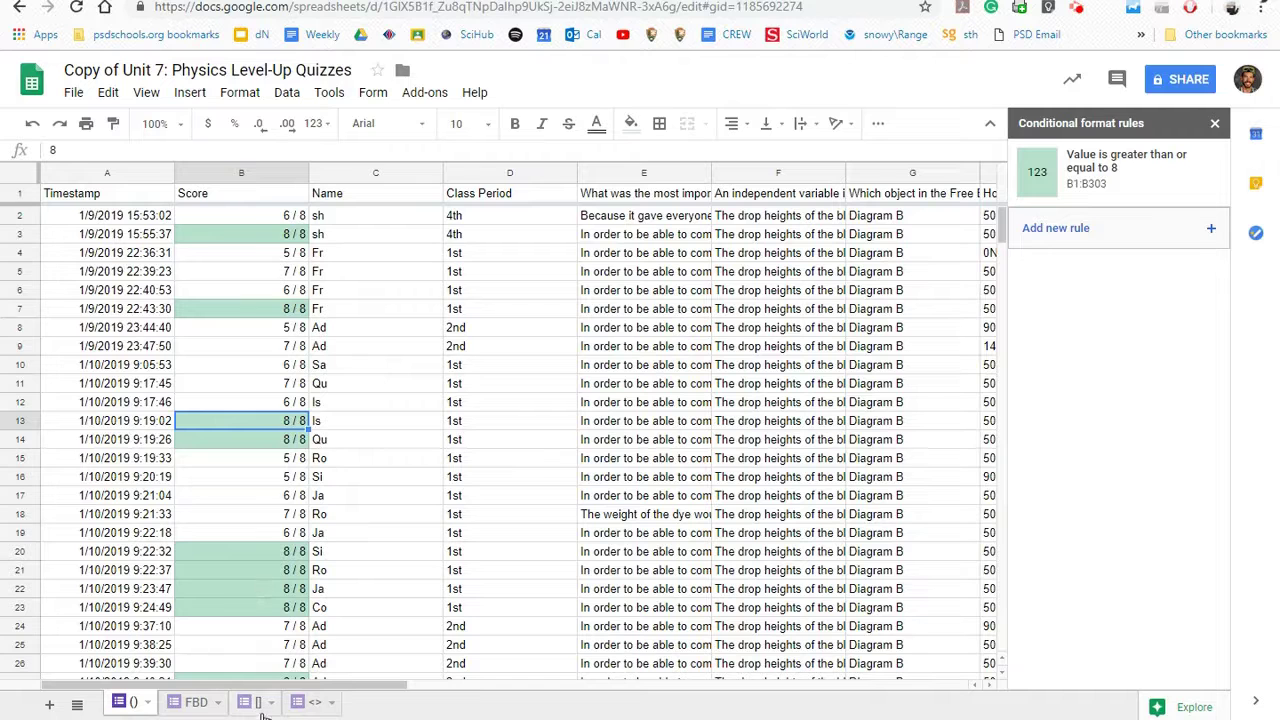
{"action": "scroll", "coordinate": [257, 569], "scroll_direction": "down", "scroll_amount": 4}
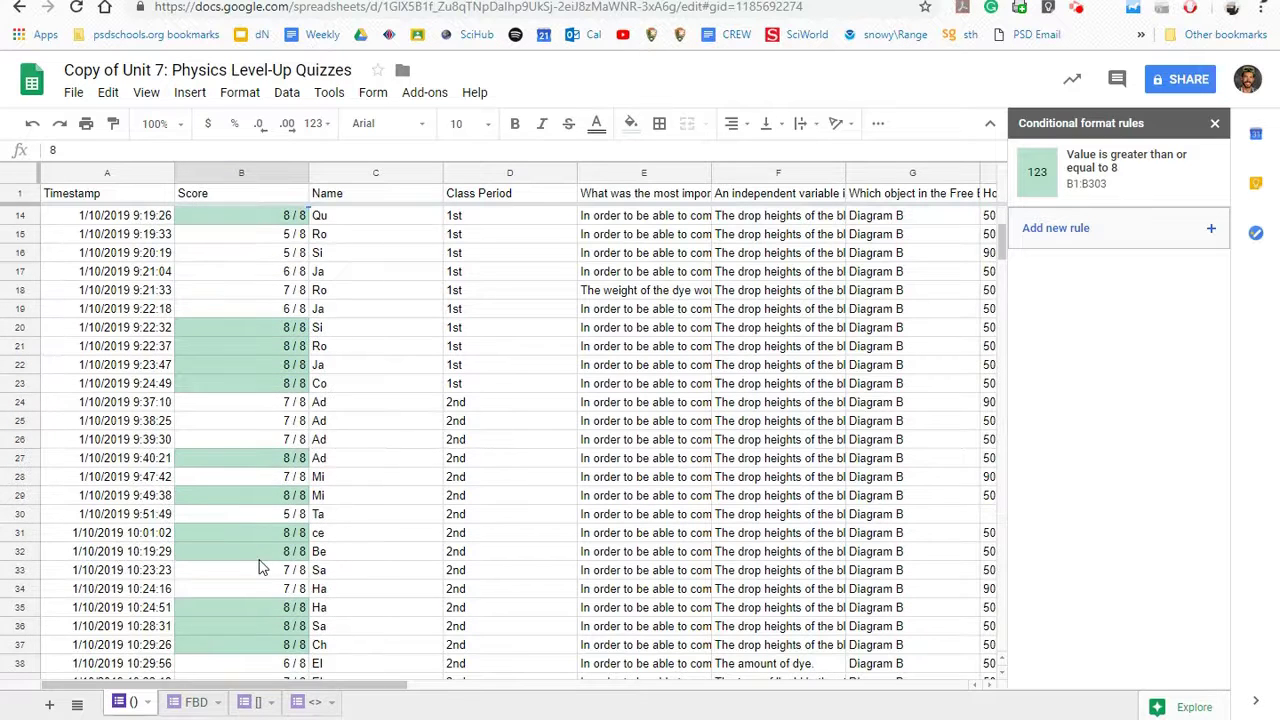
{"action": "scroll", "coordinate": [258, 568], "scroll_direction": "down", "scroll_amount": 1}
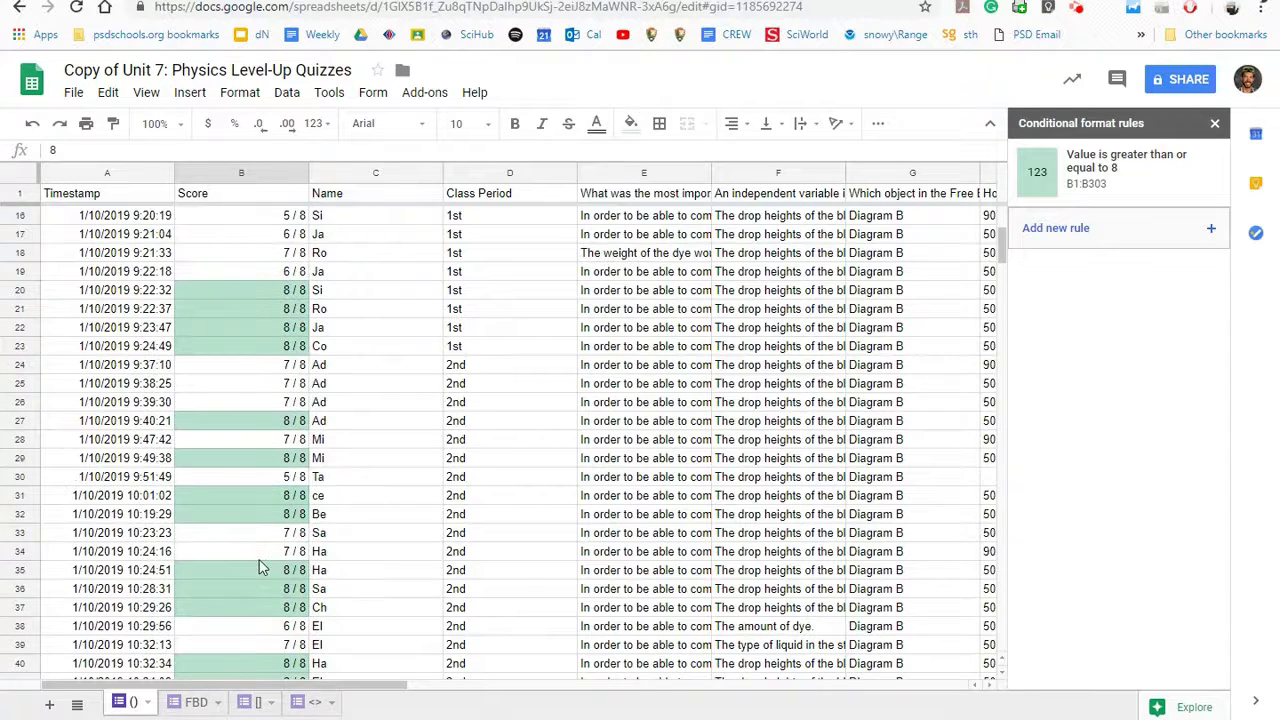
{"action": "scroll", "coordinate": [258, 568], "scroll_direction": "down", "scroll_amount": 1}
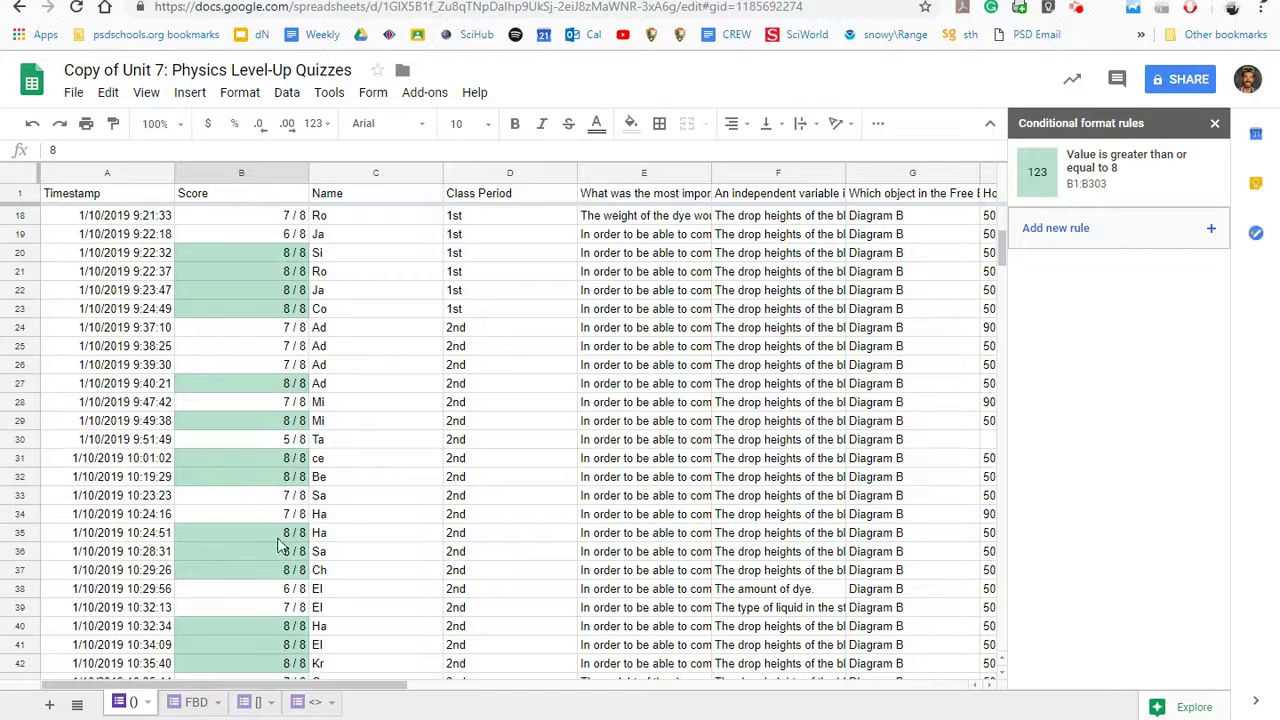
{"action": "left_click", "coordinate": [252, 701]}
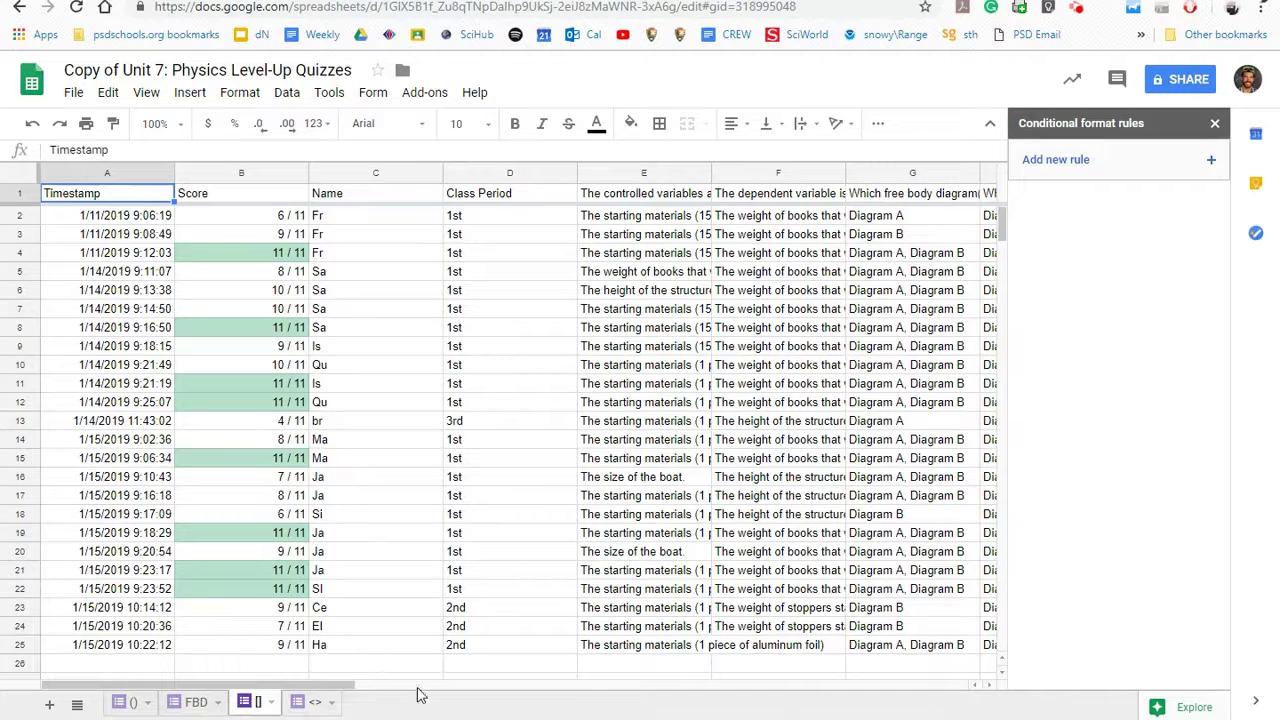
{"action": "scroll", "coordinate": [215, 519], "scroll_direction": "down", "scroll_amount": 1}
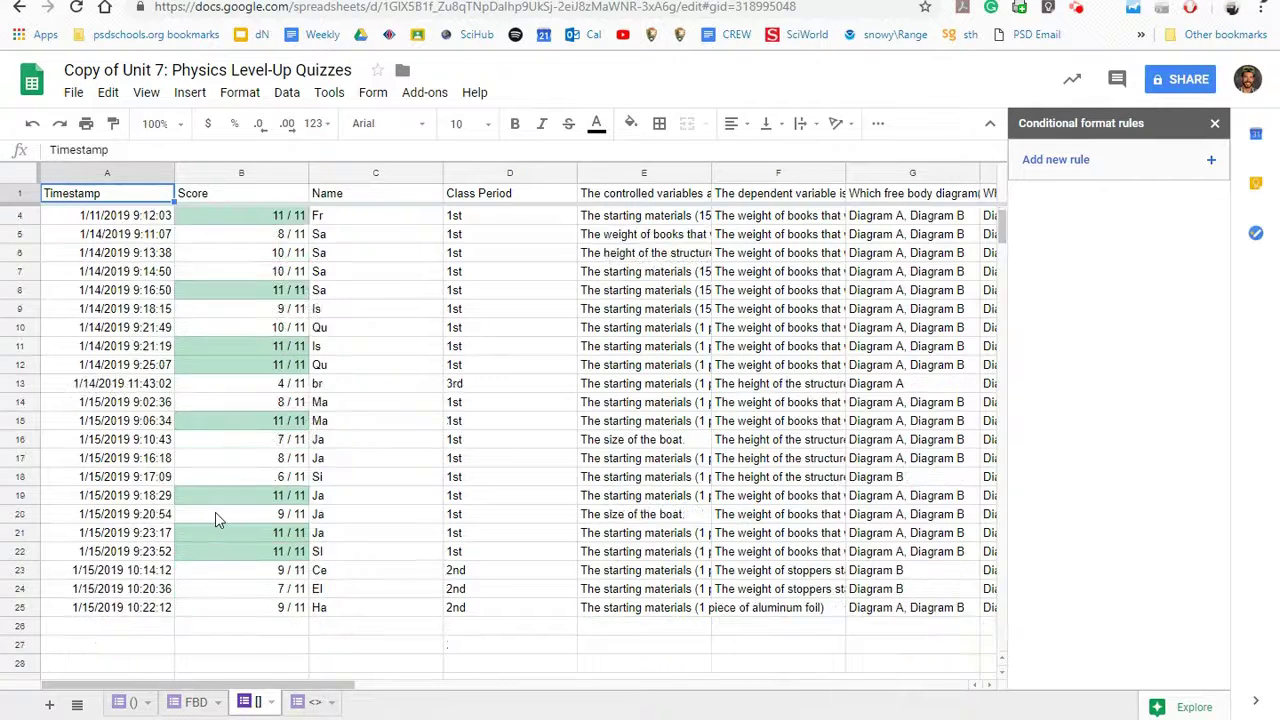
{"action": "scroll", "coordinate": [215, 519], "scroll_direction": "up", "scroll_amount": 1}
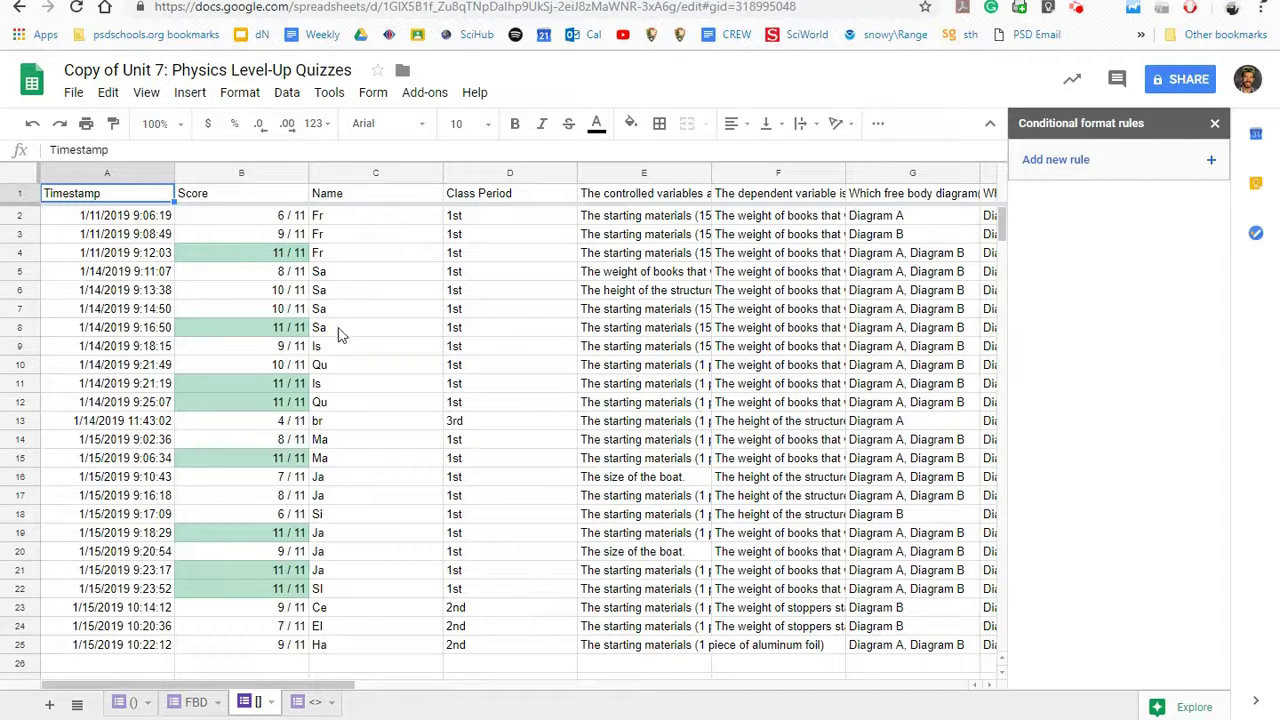
Step: Open the SciHub site's <> Unit 7 sub-page for editing, scrolled to the Level-up Quiz tasks, with the Insert panel showing
{"action": "left_click", "coordinate": [372, 470]}
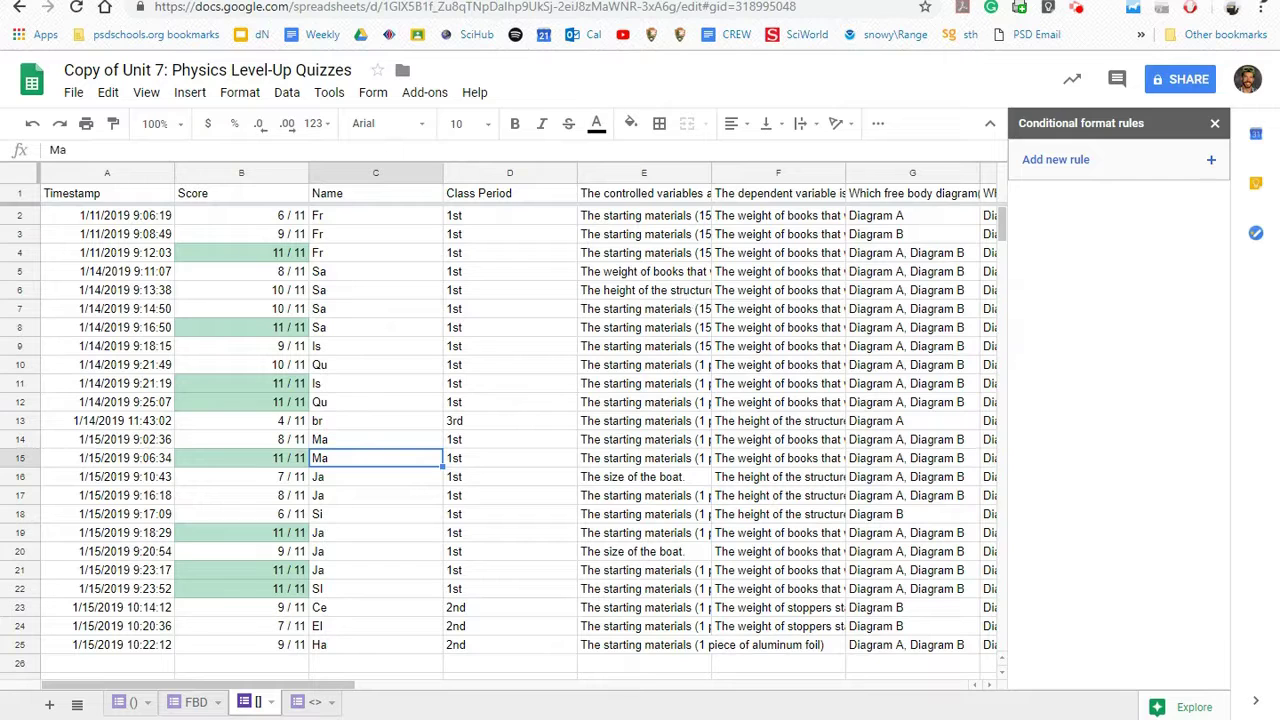
{"action": "key", "text": "ctrl+Tab"}
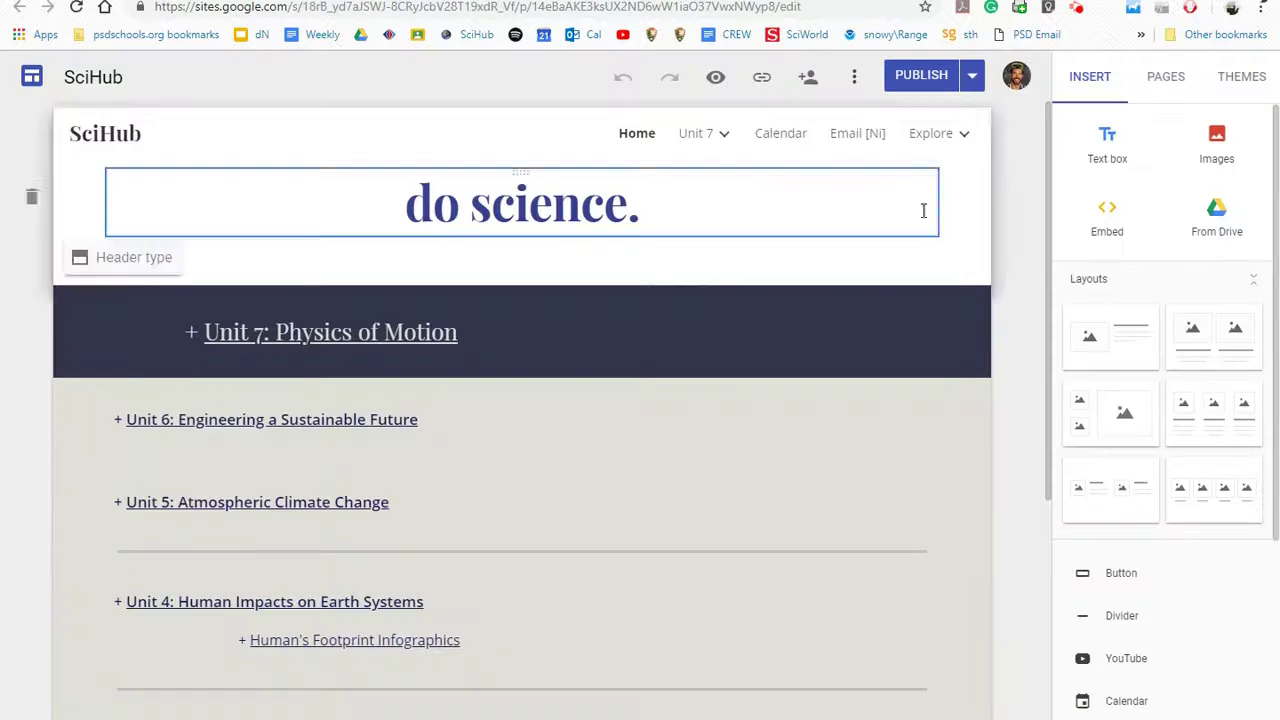
{"action": "left_click", "coordinate": [1151, 80]}
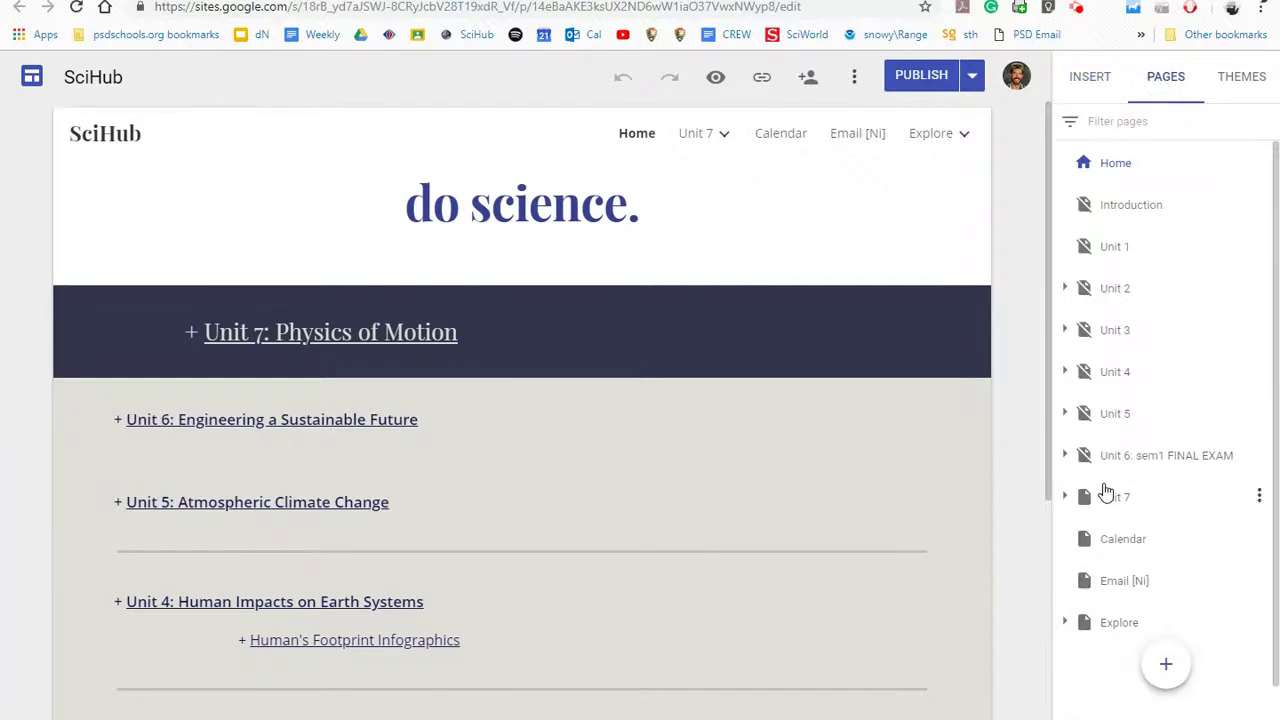
{"action": "left_click", "coordinate": [1066, 499]}
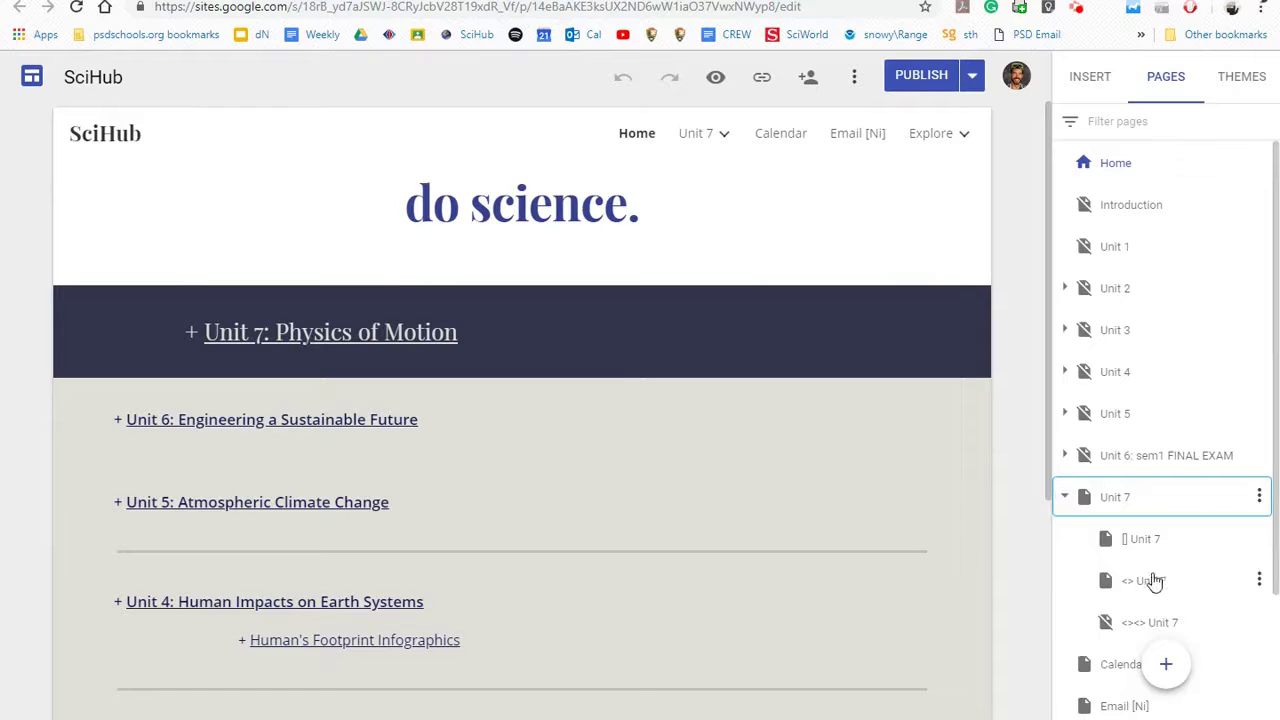
{"action": "left_click", "coordinate": [1145, 583]}
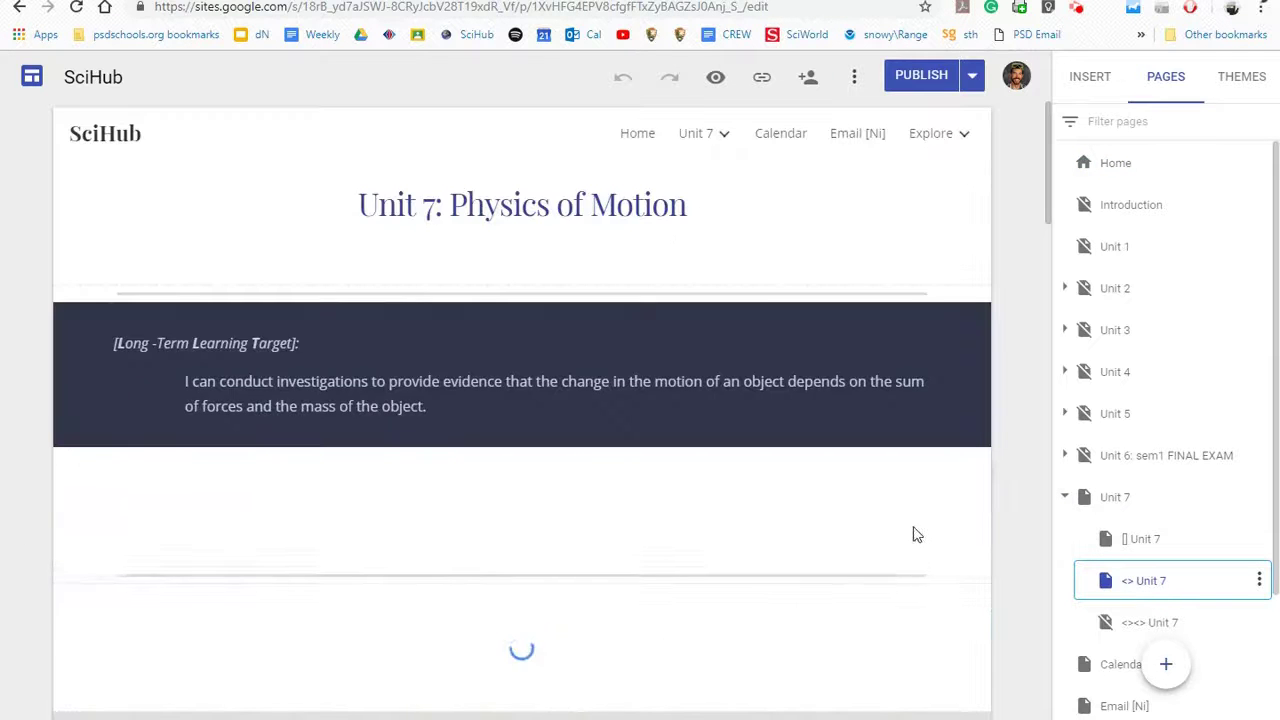
{"action": "scroll", "coordinate": [735, 470], "scroll_direction": "down", "scroll_amount": 10}
{"action": "scroll", "coordinate": [734, 475], "scroll_direction": "down", "scroll_amount": 15}
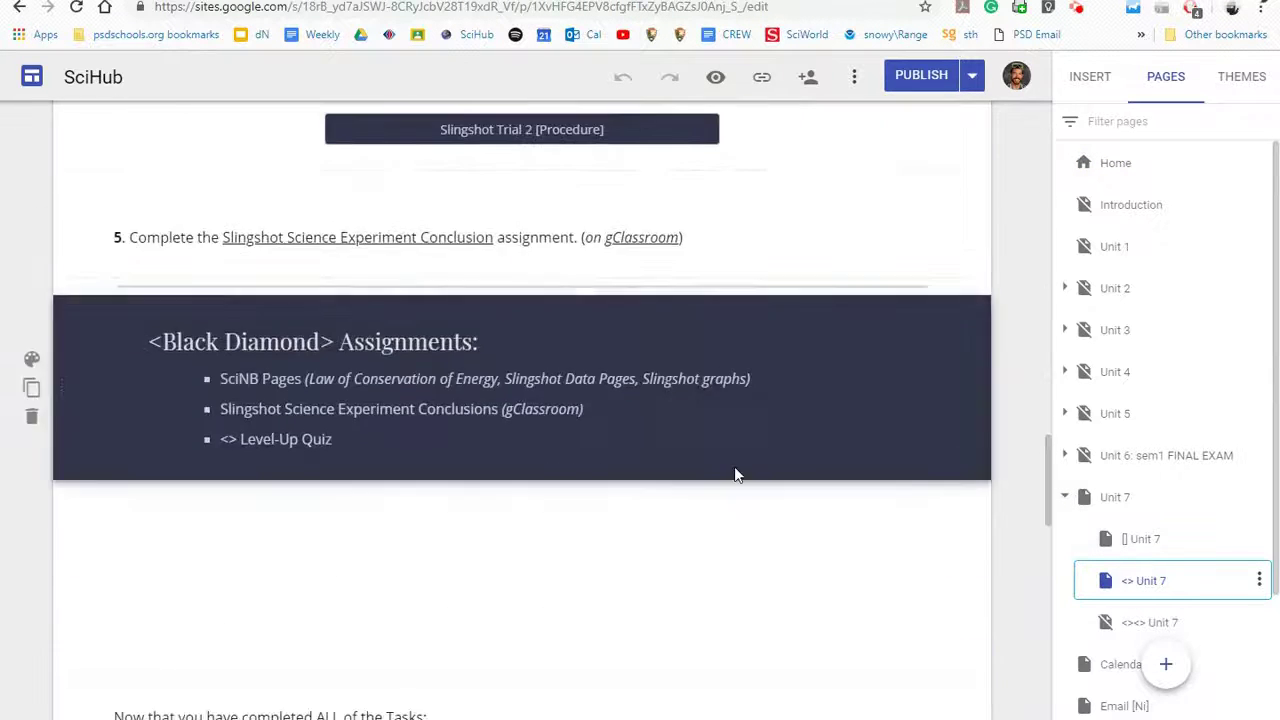
{"action": "scroll", "coordinate": [733, 472], "scroll_direction": "up", "scroll_amount": 2}
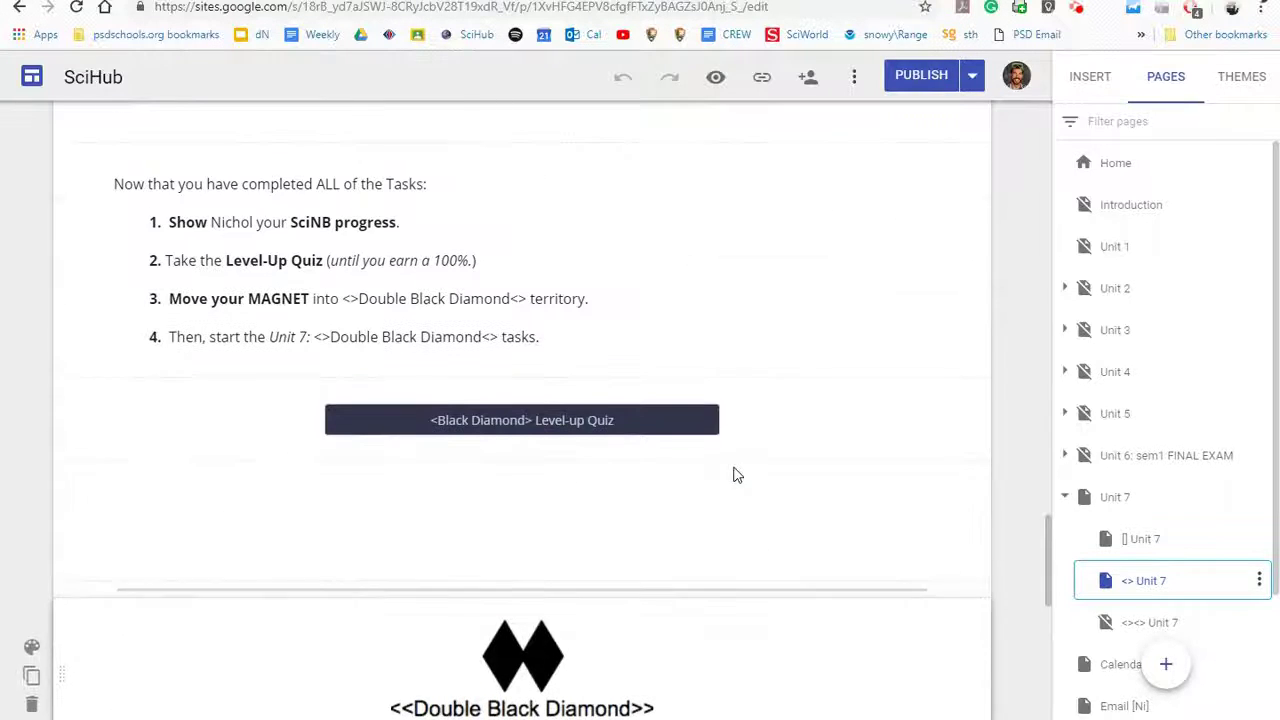
{"action": "left_click", "coordinate": [1092, 80]}
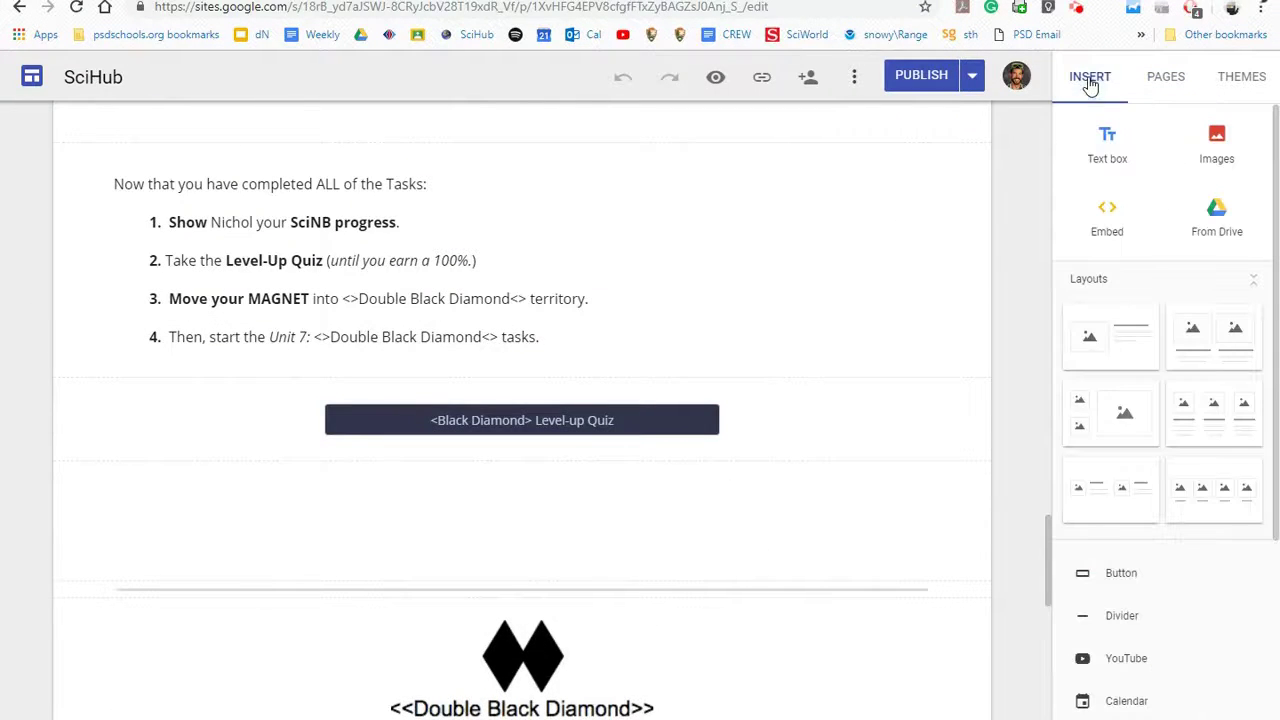
Step: Start a new button named 'Level-Up Quiz', leaving its link field empty
{"action": "left_click", "coordinate": [1143, 580]}
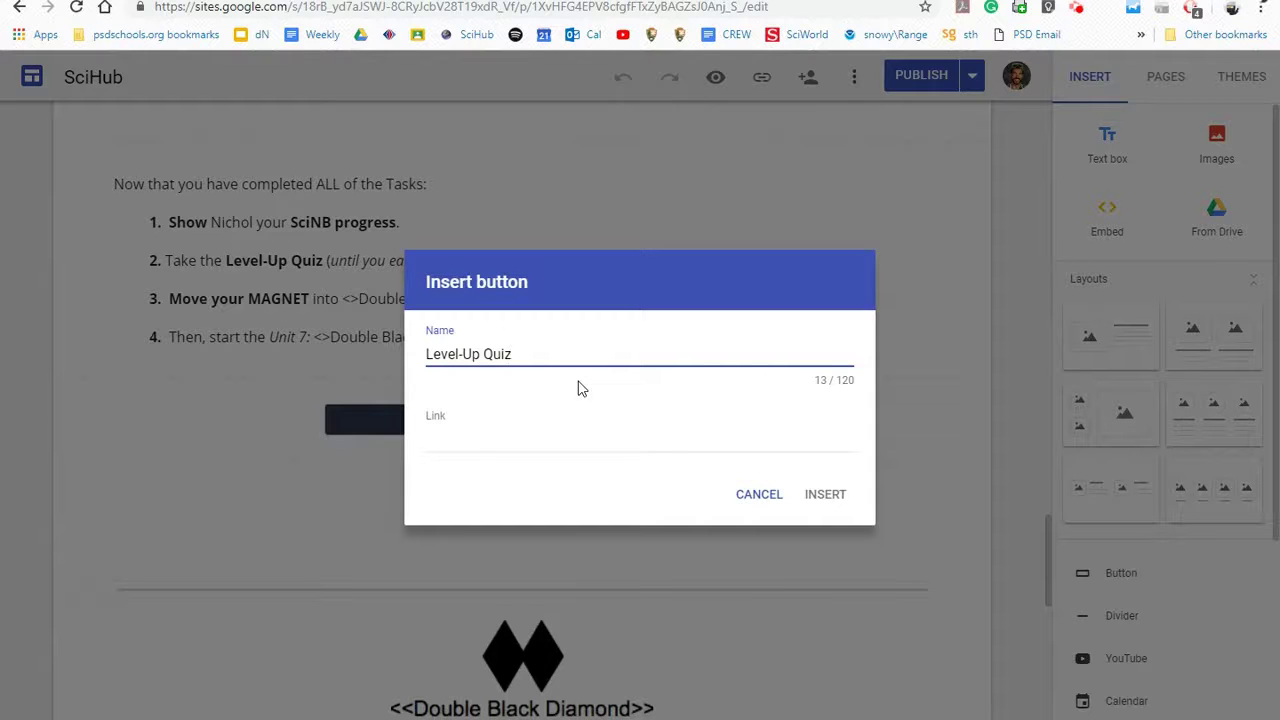
{"action": "left_click", "coordinate": [494, 438]}
{"action": "scroll", "coordinate": [496, 524], "scroll_direction": "down", "scroll_amount": 4}
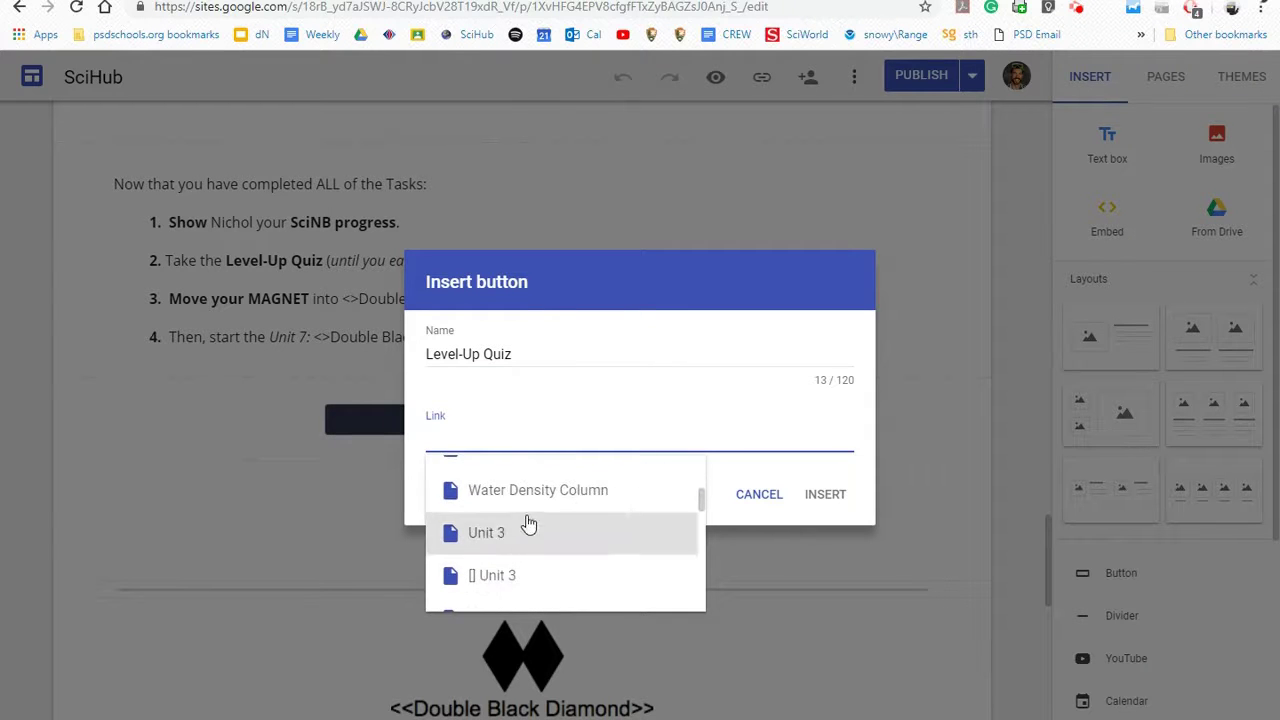
{"action": "left_click", "coordinate": [489, 440]}
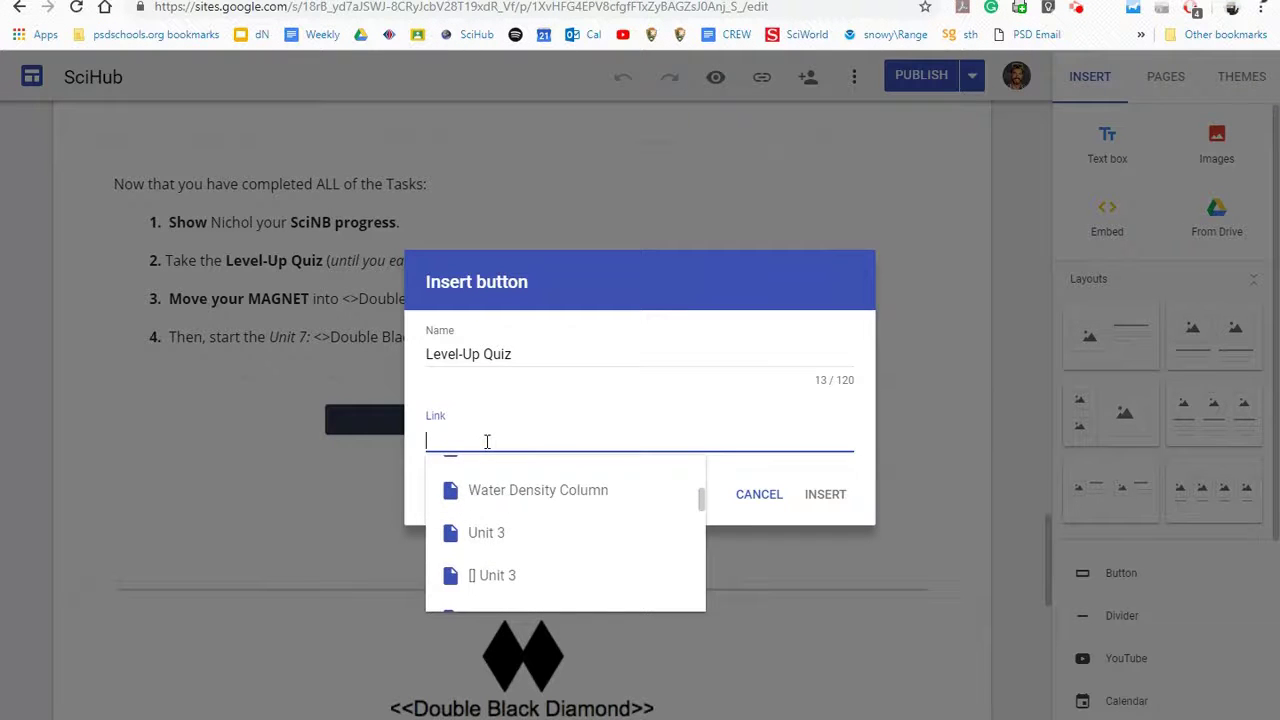
Step: Copy the share link of the Unit 7 Physics Level-up Quiz form
{"action": "key", "text": "ctrl+Tab"}
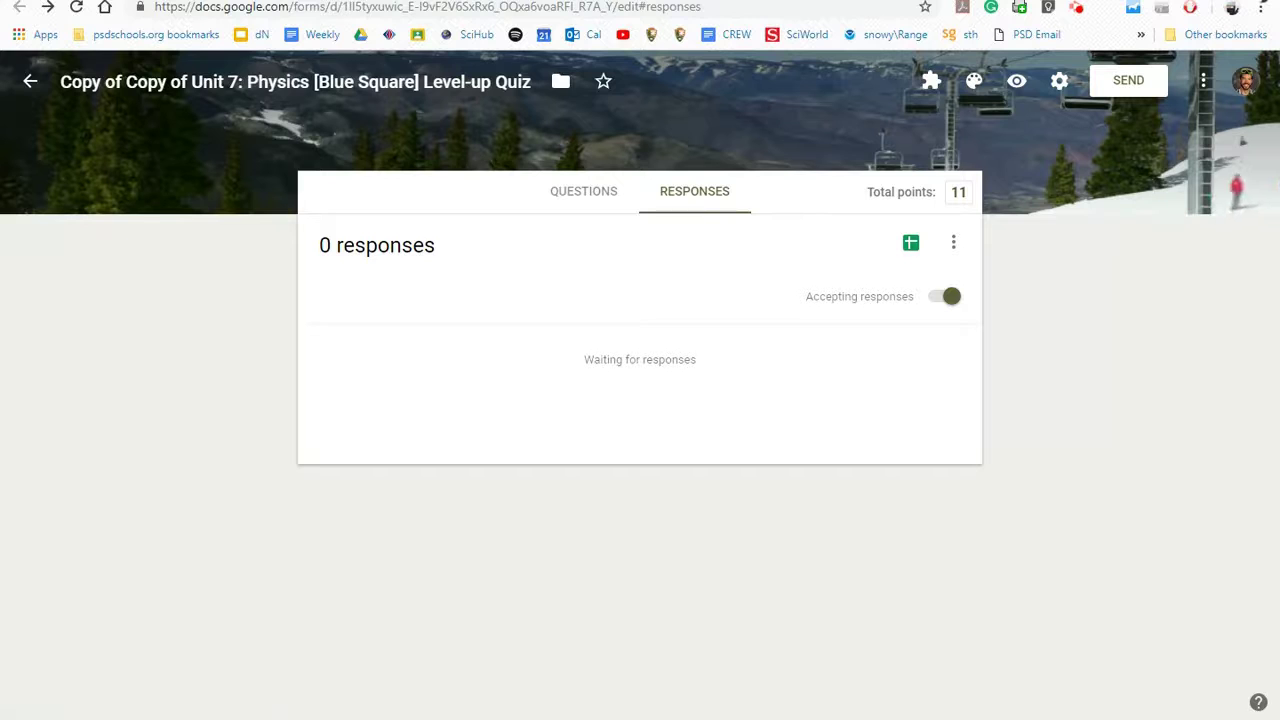
{"action": "left_click", "coordinate": [1128, 90]}
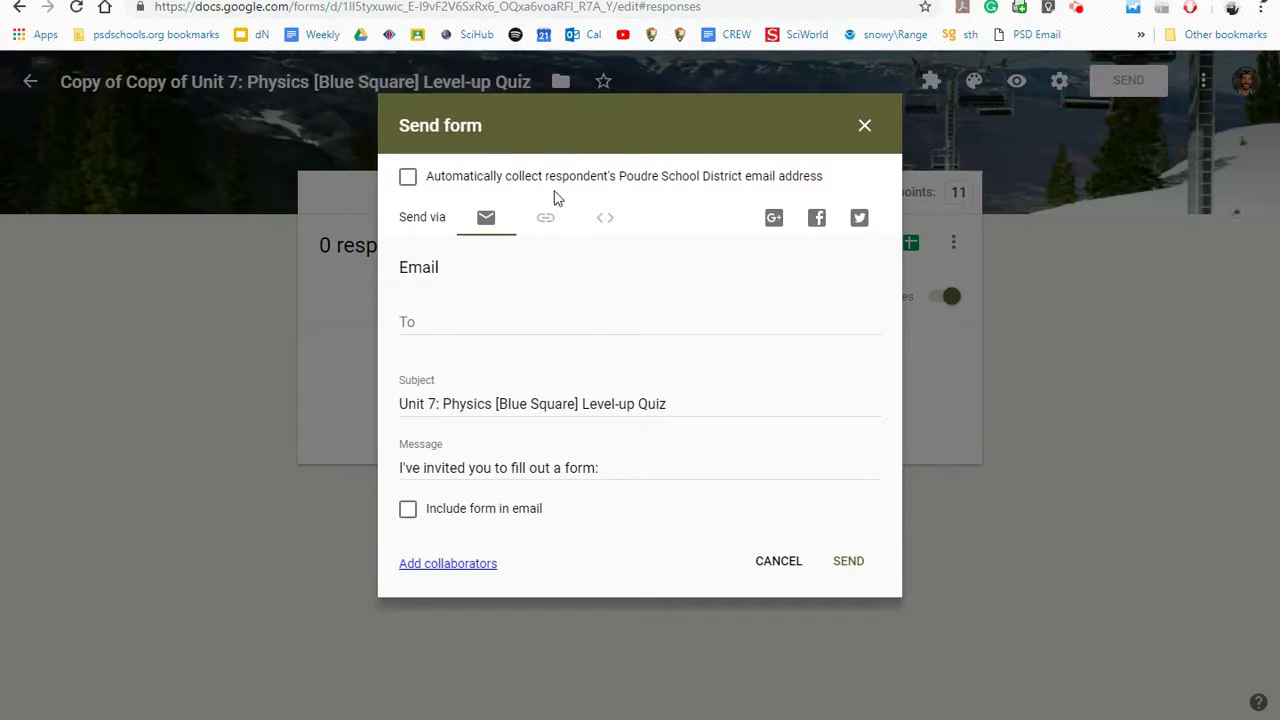
{"action": "left_click", "coordinate": [546, 222]}
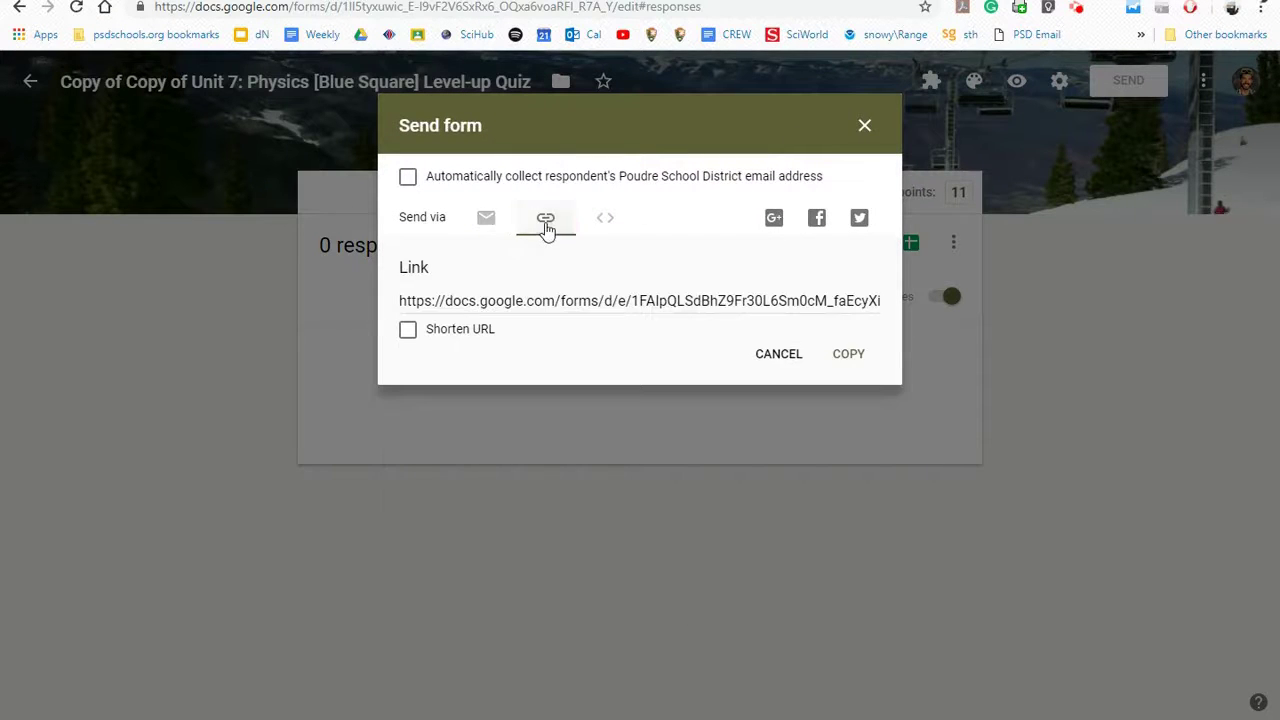
{"action": "left_click", "coordinate": [528, 302]}
{"action": "left_click", "coordinate": [848, 356]}
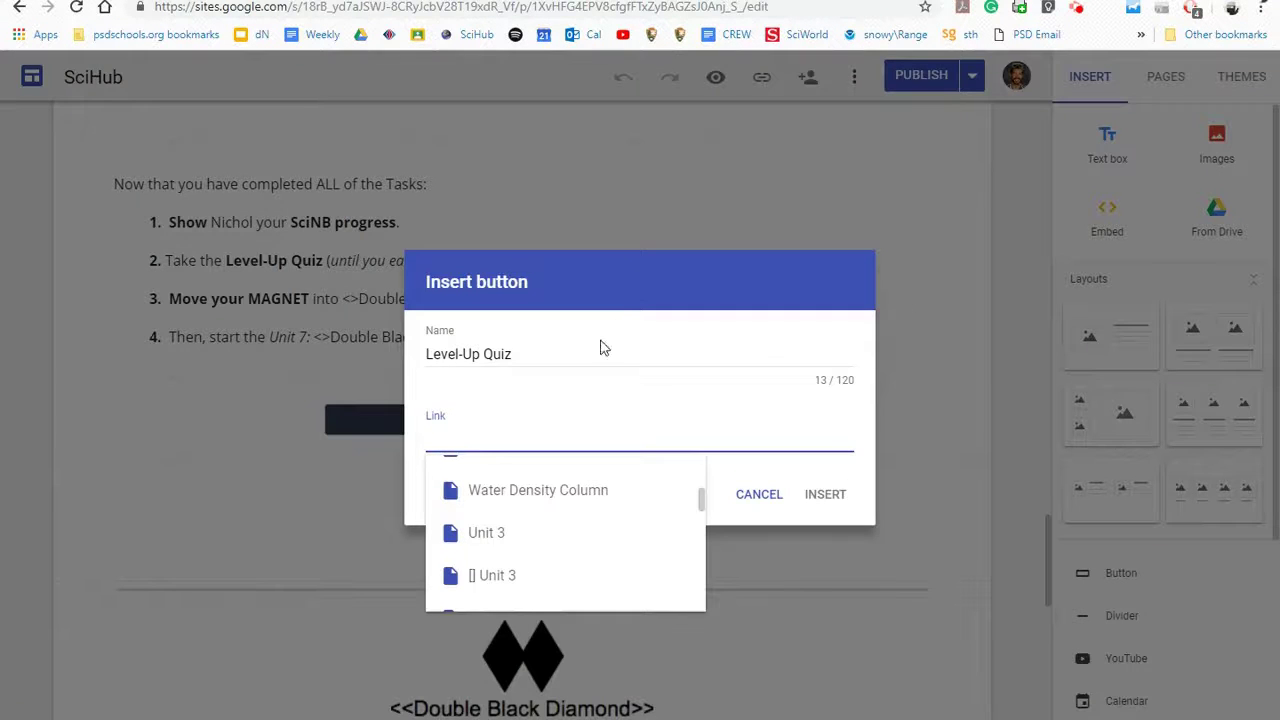
Step: Insert the Level-Up Quiz button with the pasted form link, centred below the Black Diamond quiz button
{"action": "key", "text": "ctrl+v"}
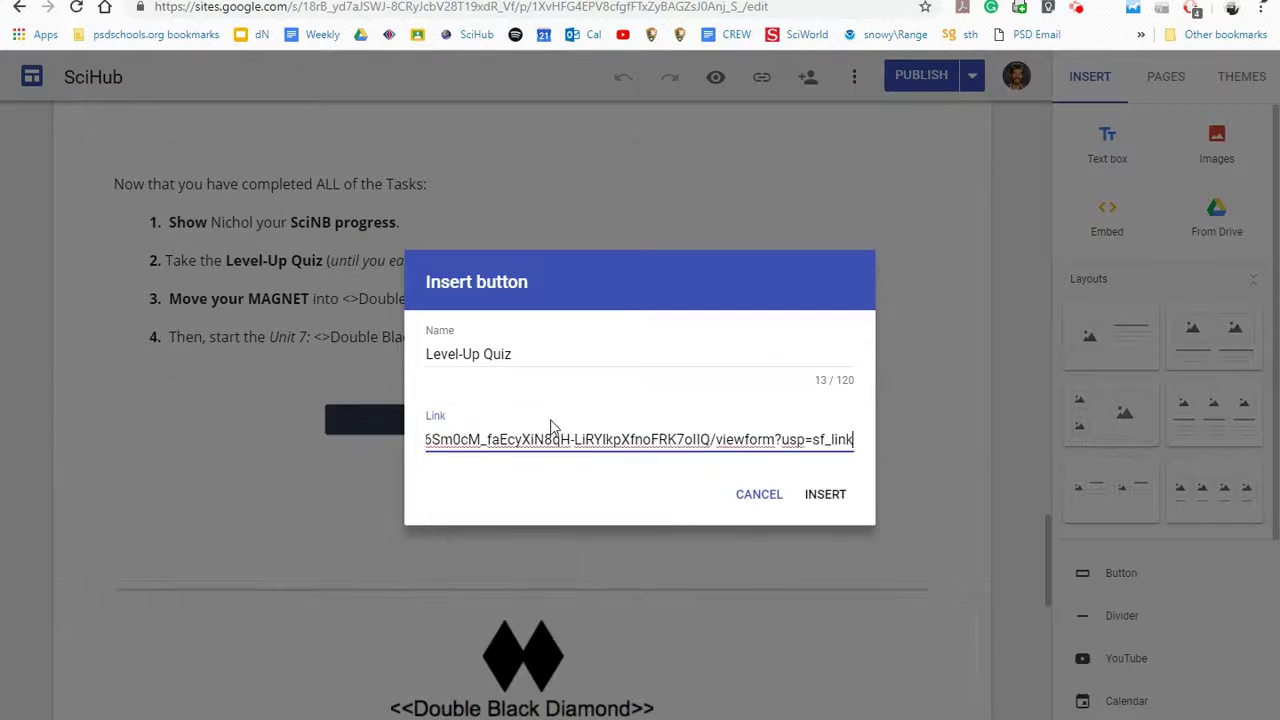
{"action": "left_click", "coordinate": [825, 497]}
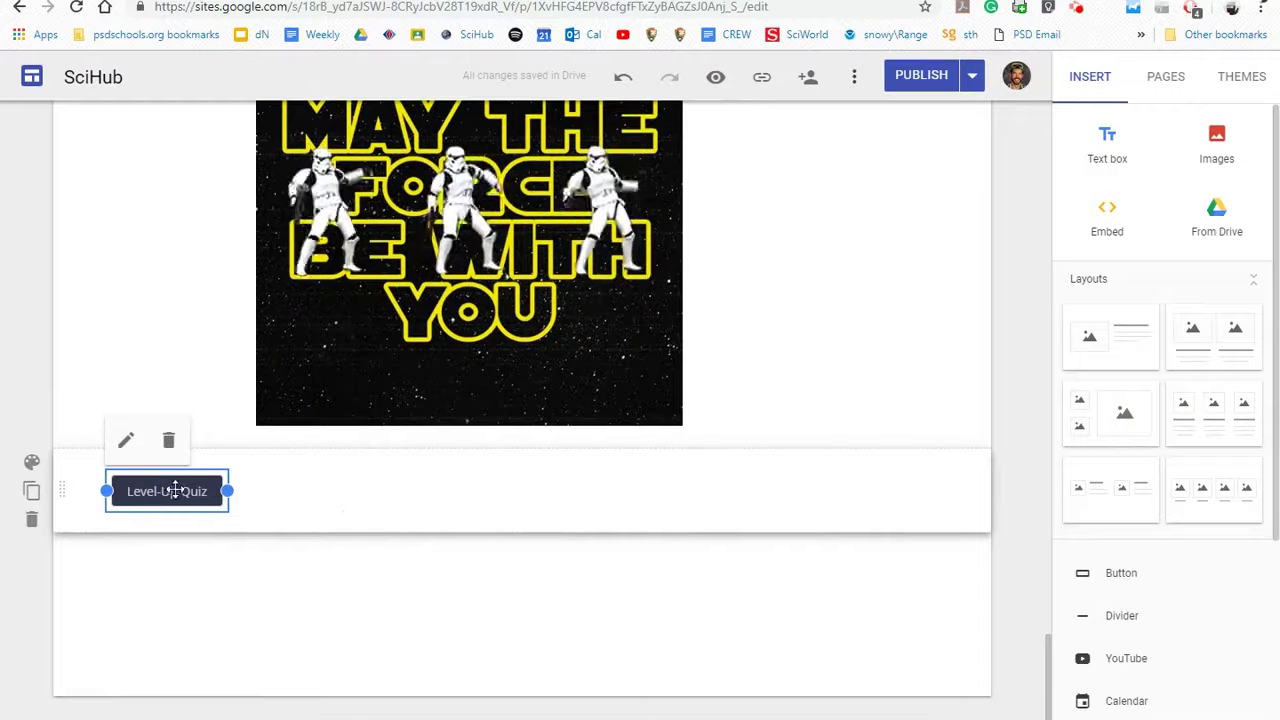
{"action": "left_click", "coordinate": [175, 492]}
{"action": "left_click_drag", "start_coordinate": [227, 490], "coordinate": [477, 503]}
{"action": "scroll", "coordinate": [478, 504], "scroll_direction": "up", "scroll_amount": 7}
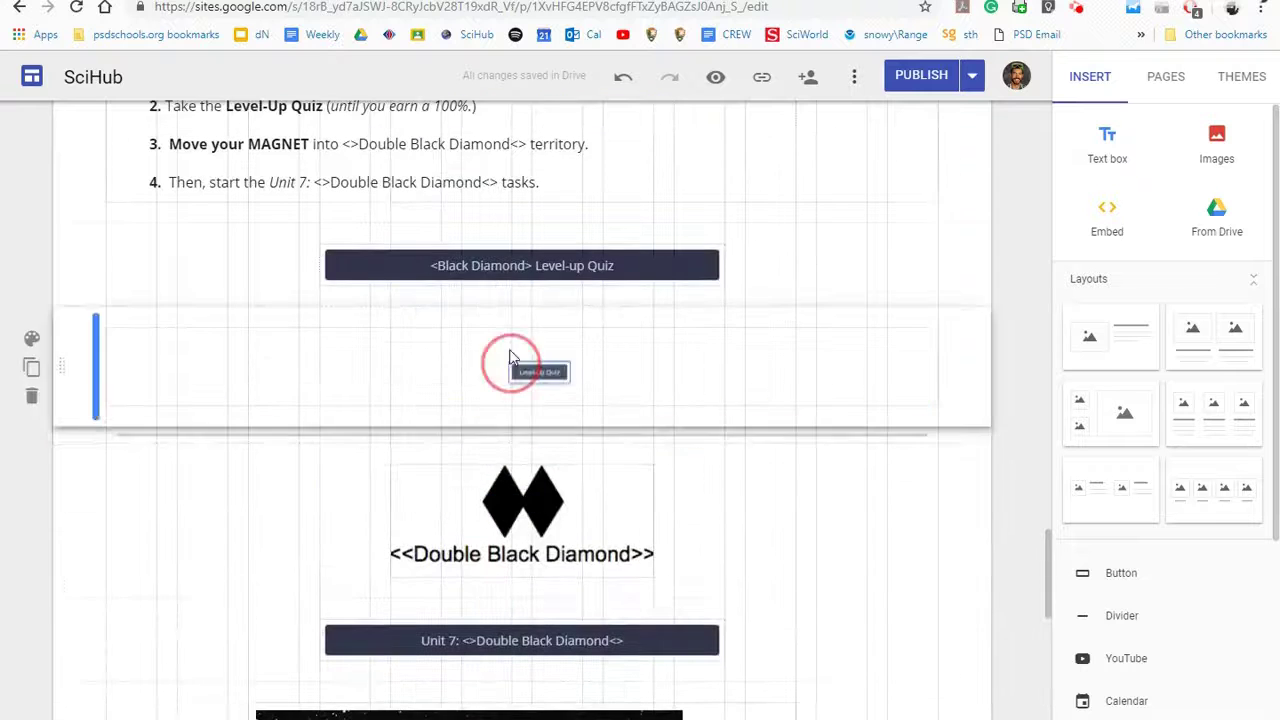
{"action": "left_click_drag", "start_coordinate": [510, 345], "coordinate": [514, 314]}
{"action": "scroll", "coordinate": [500, 314], "scroll_direction": "down", "scroll_amount": 1}
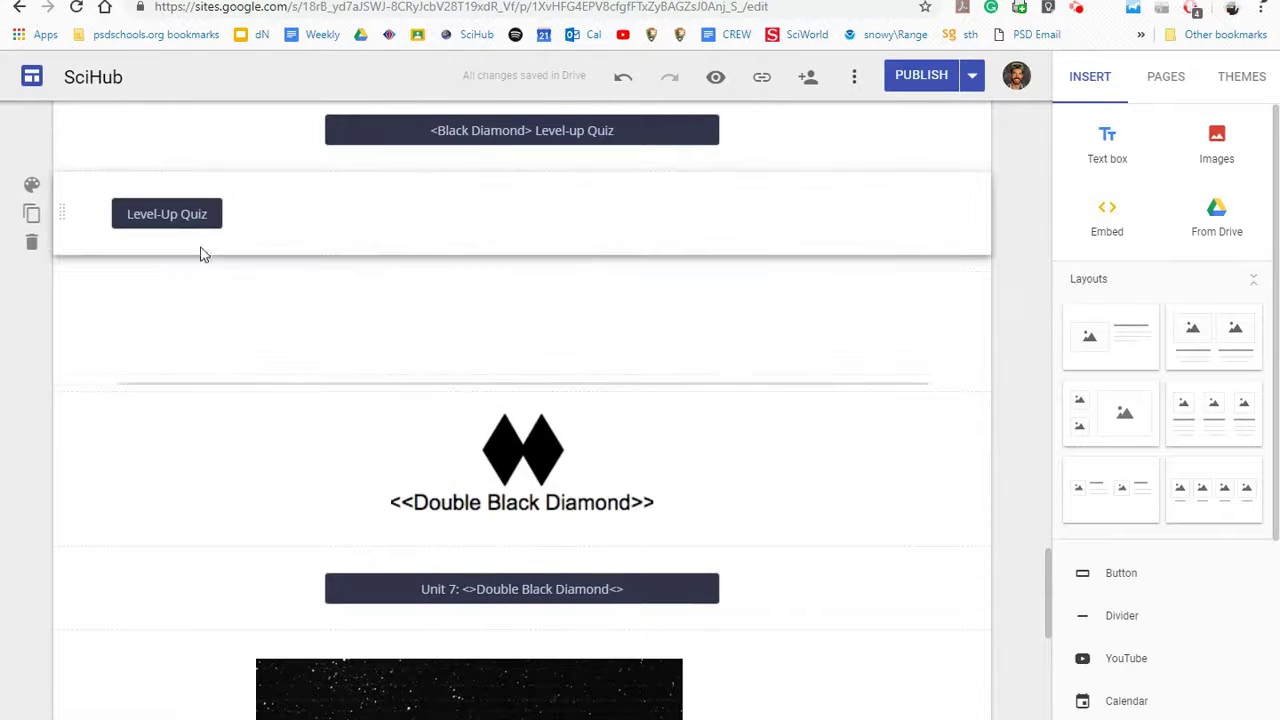
{"action": "left_click_drag", "start_coordinate": [350, 211], "coordinate": [577, 223]}
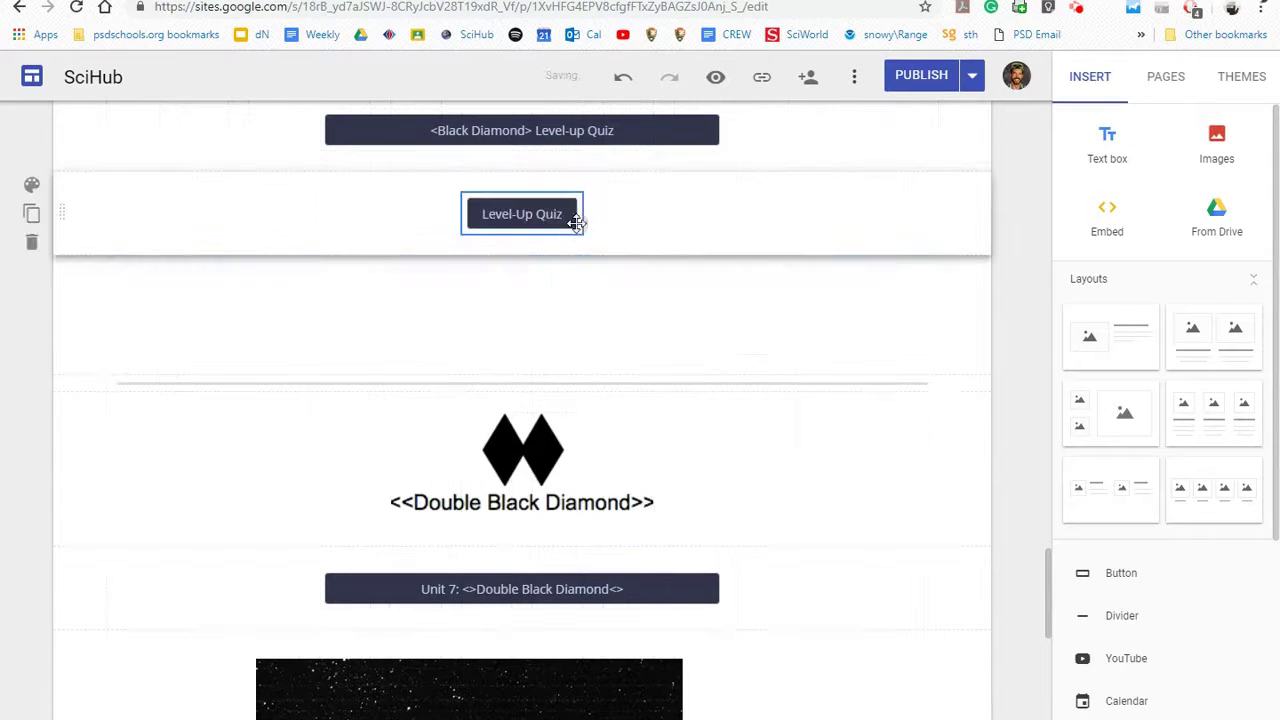
Step: Delete the section holding the Level-Up Quiz button
{"action": "left_click", "coordinate": [29, 240]}
{"action": "scroll", "coordinate": [722, 362], "scroll_direction": "up", "scroll_amount": 8}
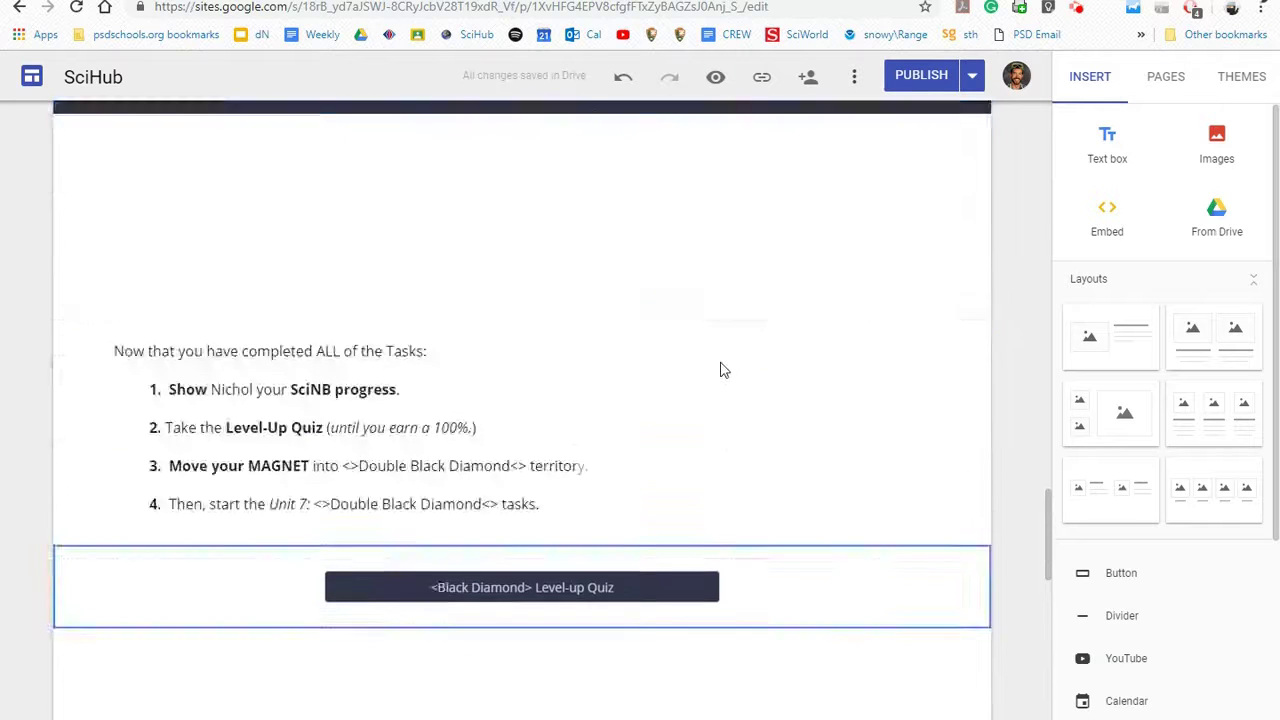
{"action": "scroll", "coordinate": [722, 364], "scroll_direction": "up", "scroll_amount": 10}
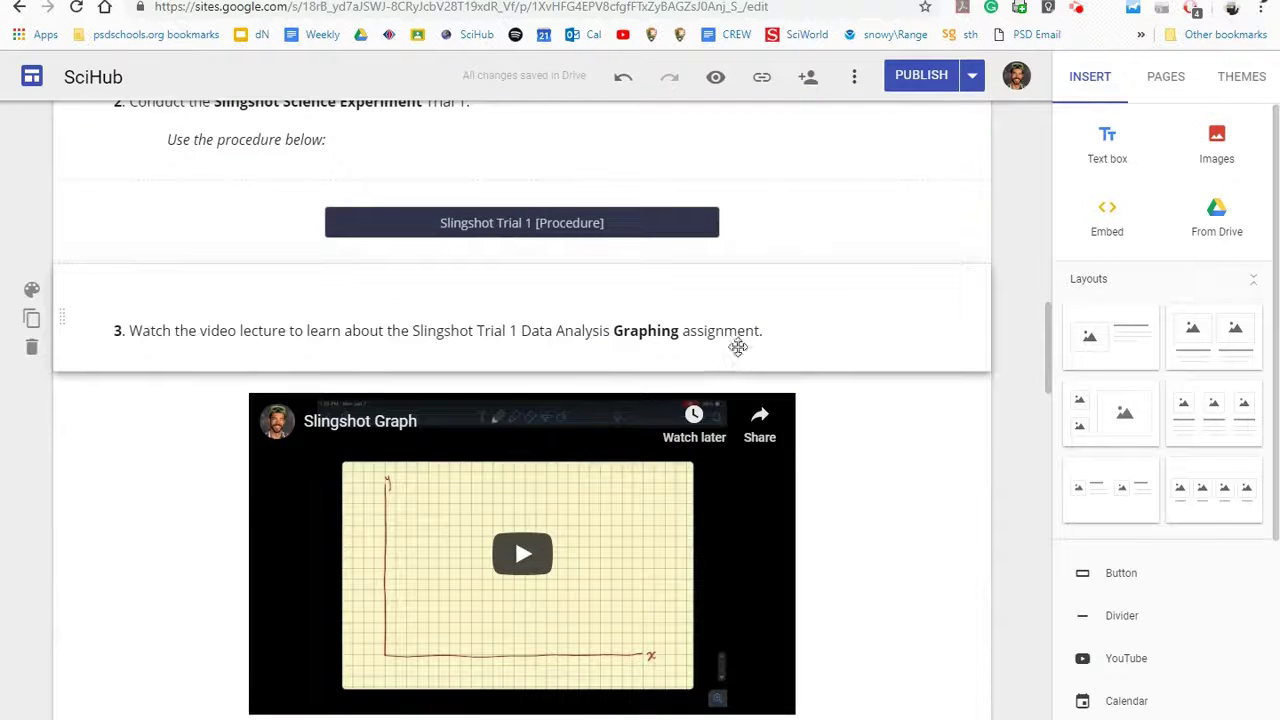